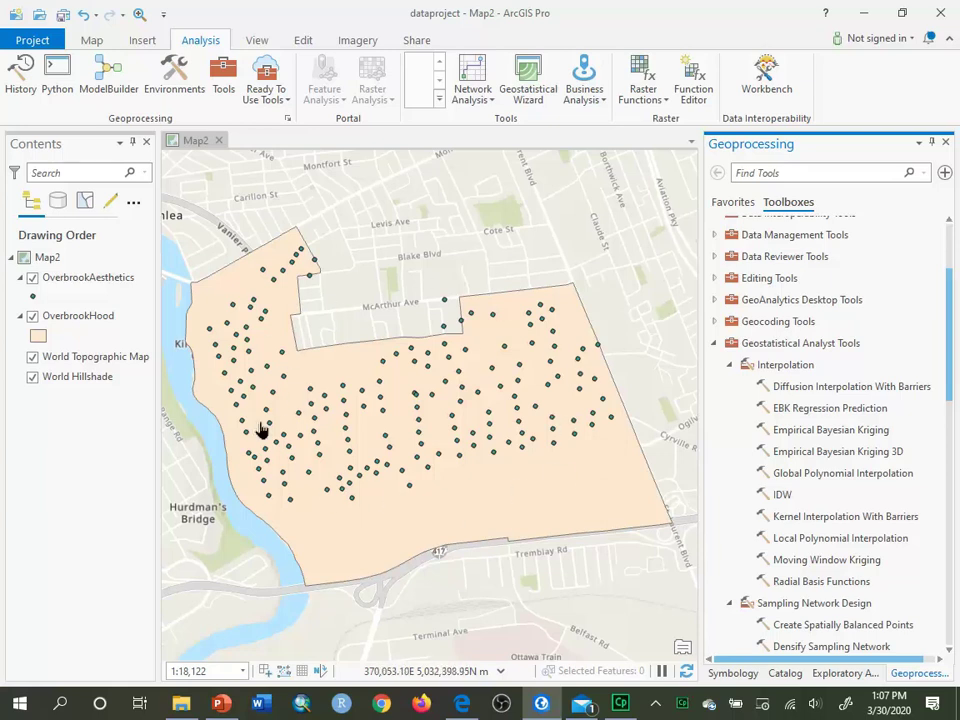
# - Select the OverbrookAesthetics layer and bring up its context menu
pyautogui.click(67, 280)
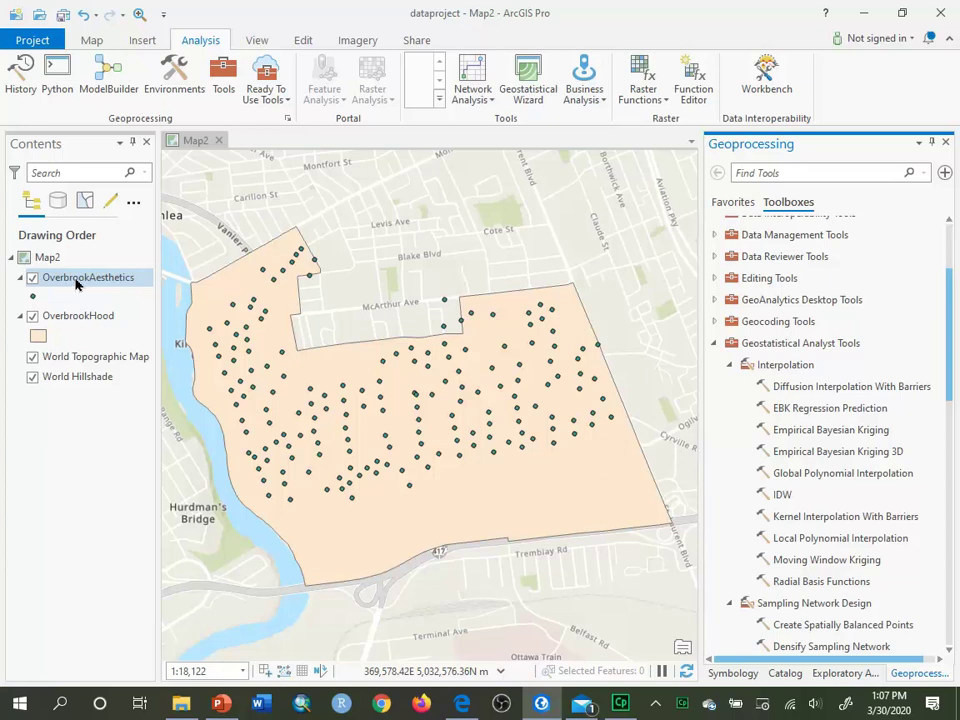
pyautogui.rightClick(77, 284)
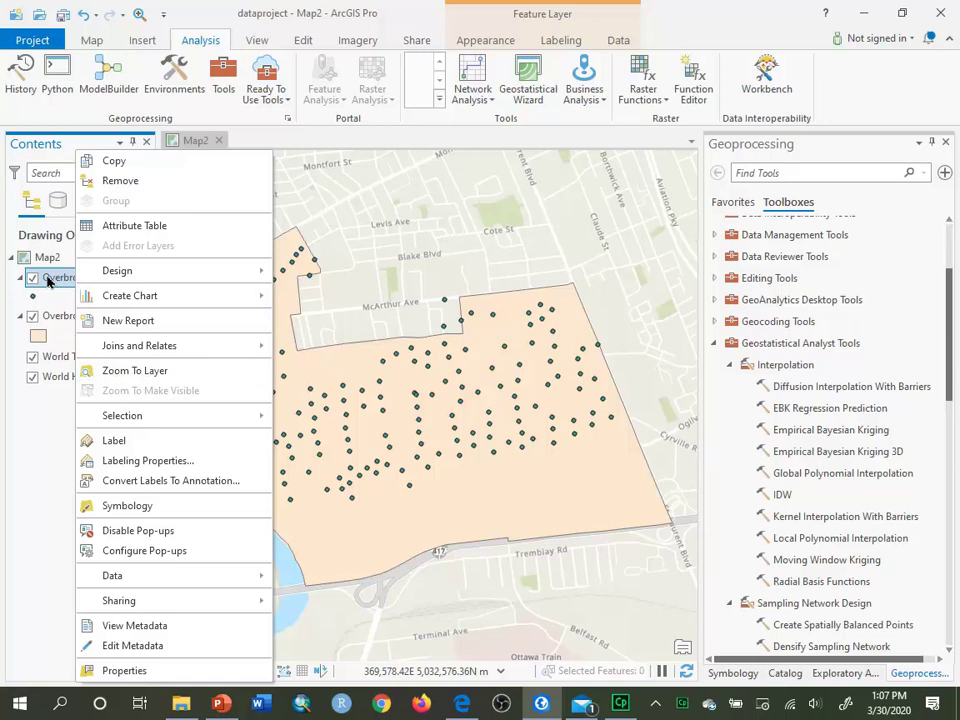
# - Create a histogram chart of the avgindx field for the OverbrookAesthetics points
pyautogui.moveTo(185, 297)
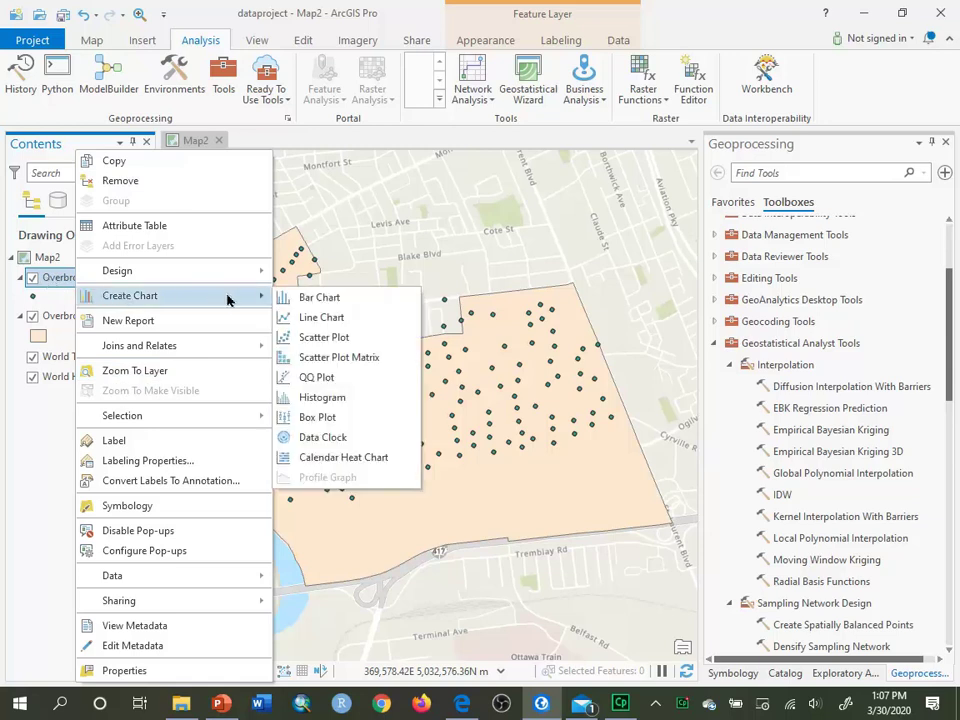
pyautogui.click(306, 399)
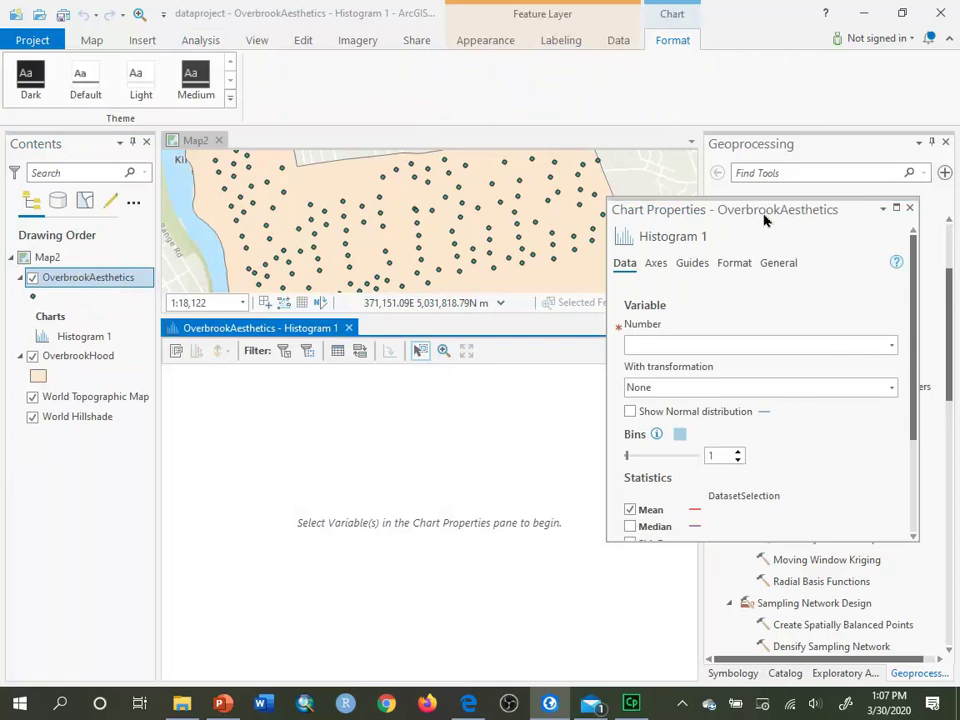
pyautogui.moveTo(767, 209); pyautogui.dragTo(716, 125)
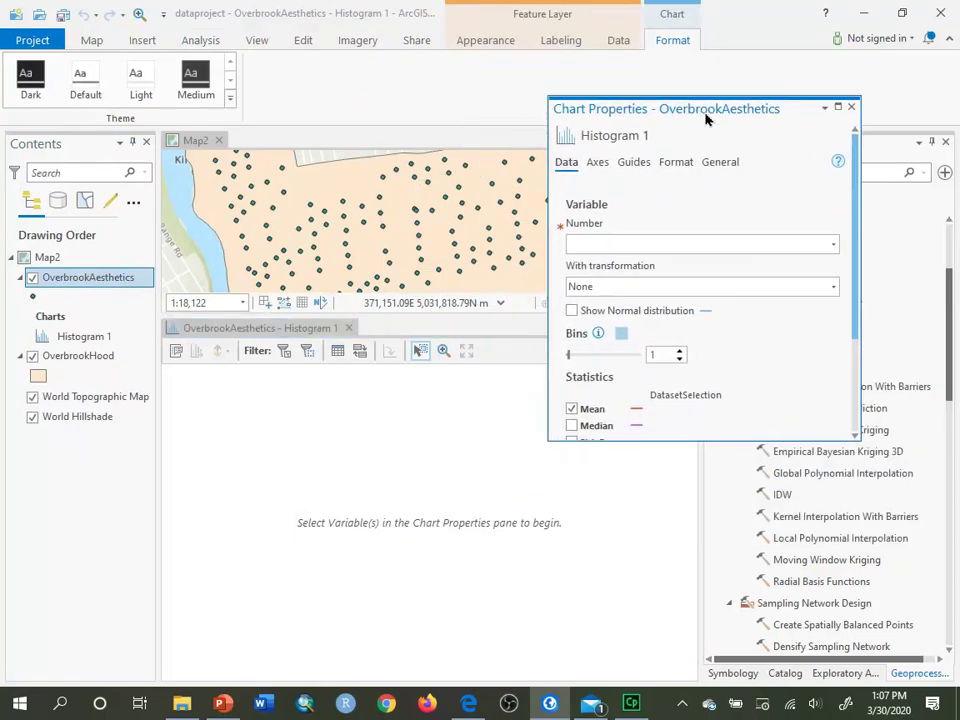
pyautogui.click(833, 246)
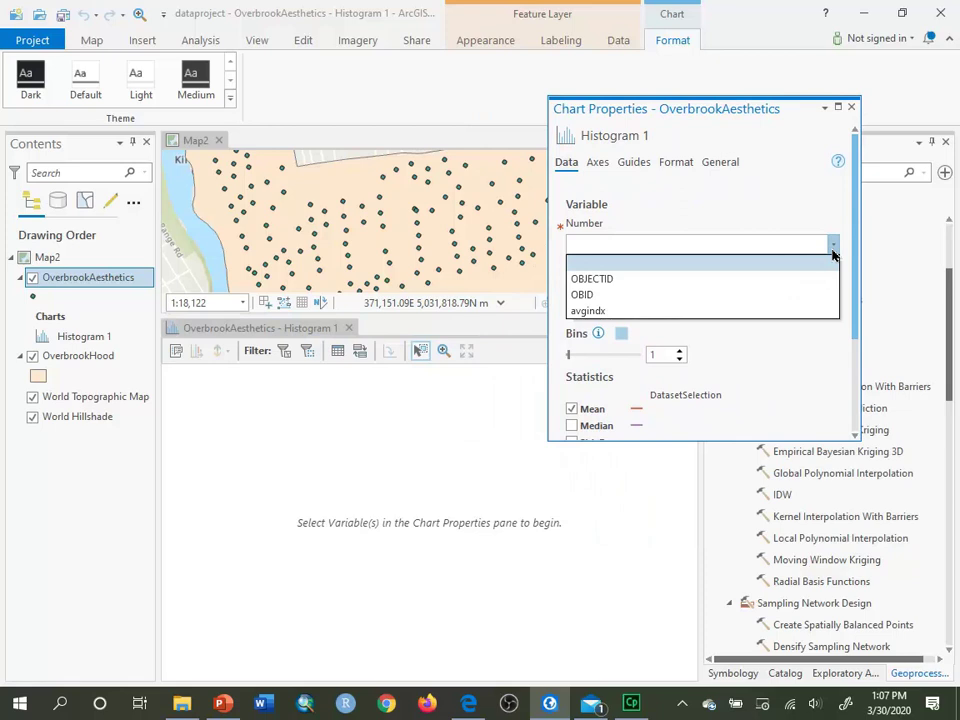
pyautogui.click(780, 313)
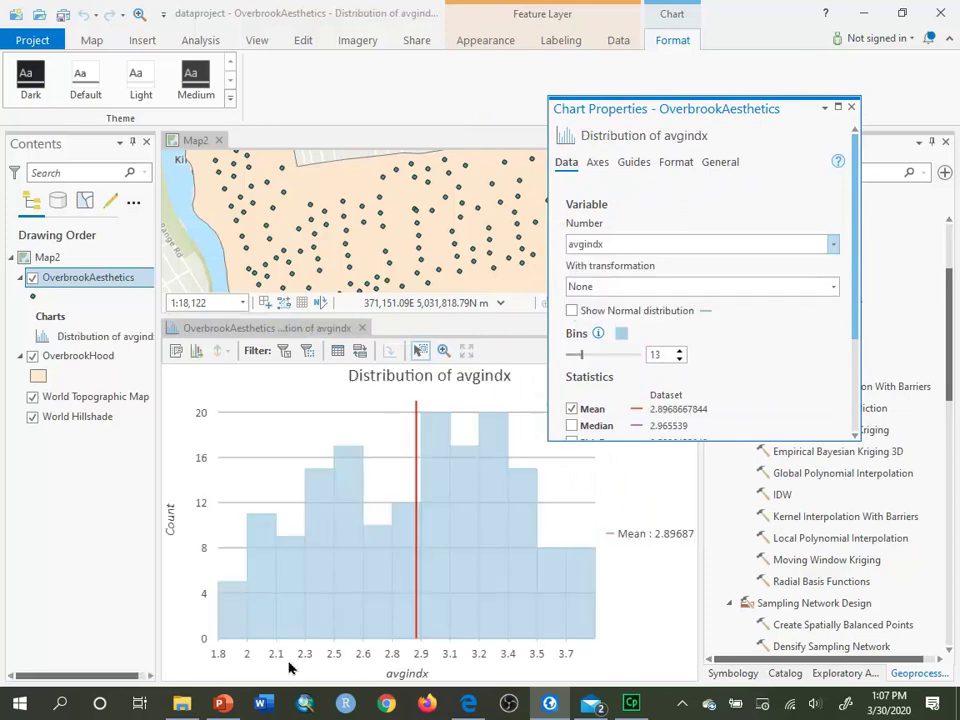
pyautogui.moveTo(522, 490)
# - Overlay the normal distribution curve and raise the histogram to 18 bins
pyautogui.click(572, 311)
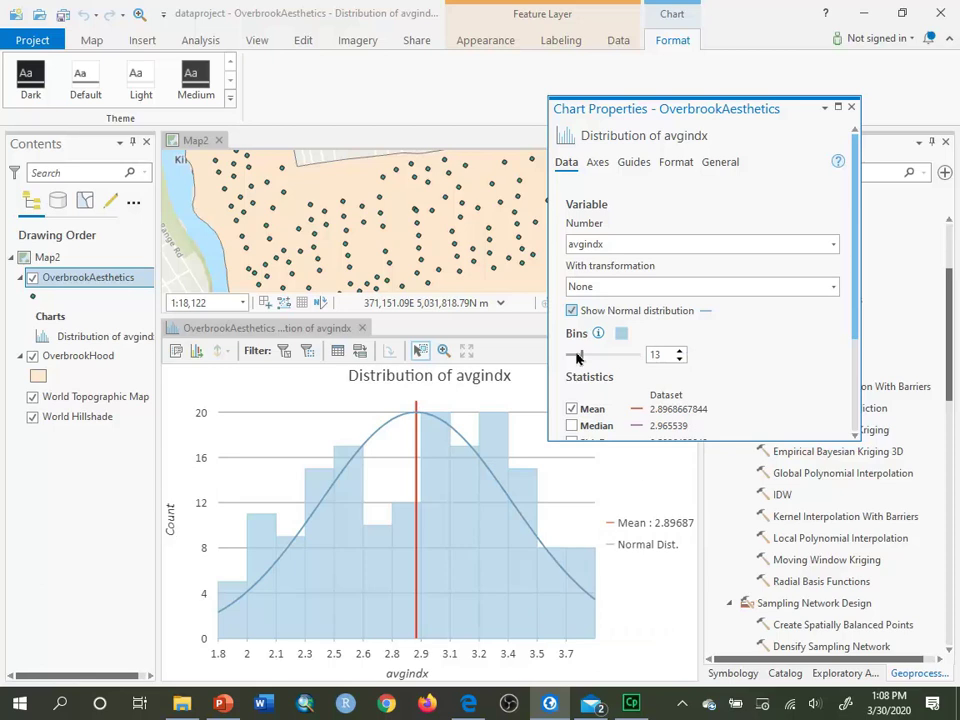
pyautogui.moveTo(583, 358)
pyautogui.mouseDown()
pyautogui.moveTo(571, 363)
pyautogui.moveTo(598, 358)
pyautogui.moveTo(588, 358)
pyautogui.mouseUp()
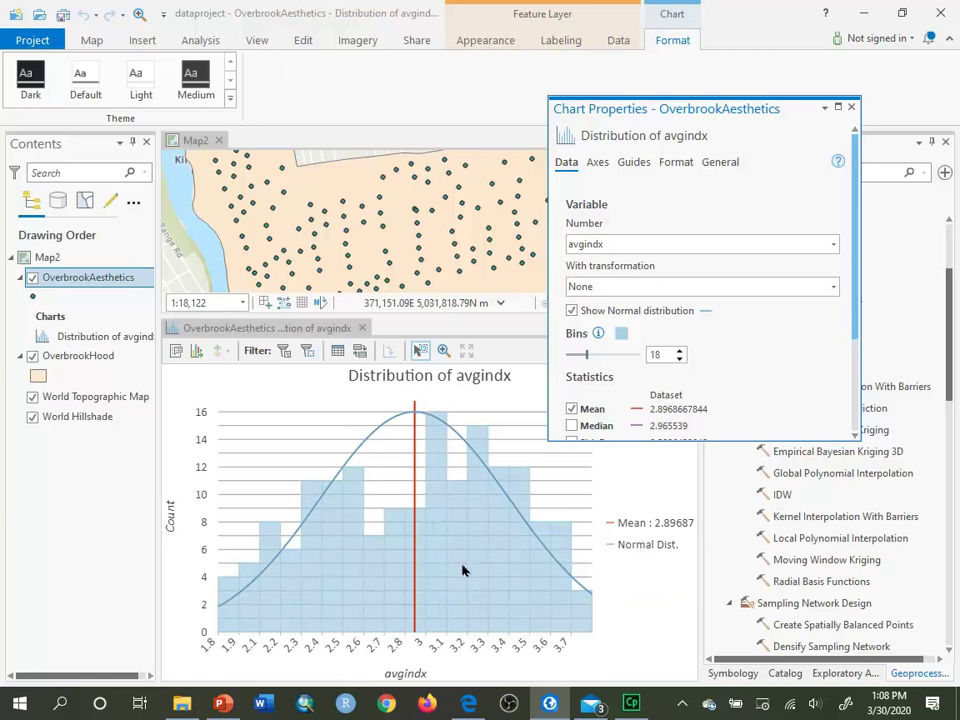
pyautogui.click(834, 287)
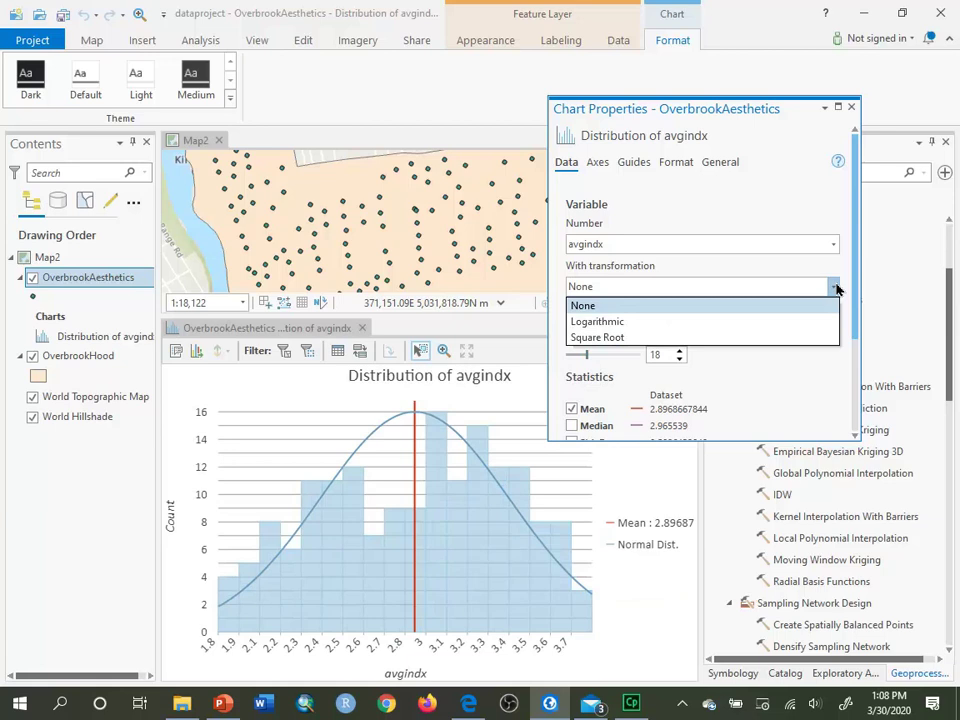
# - Keep the transformation at None and reduce the histogram to 8 bins
pyautogui.click(836, 288)
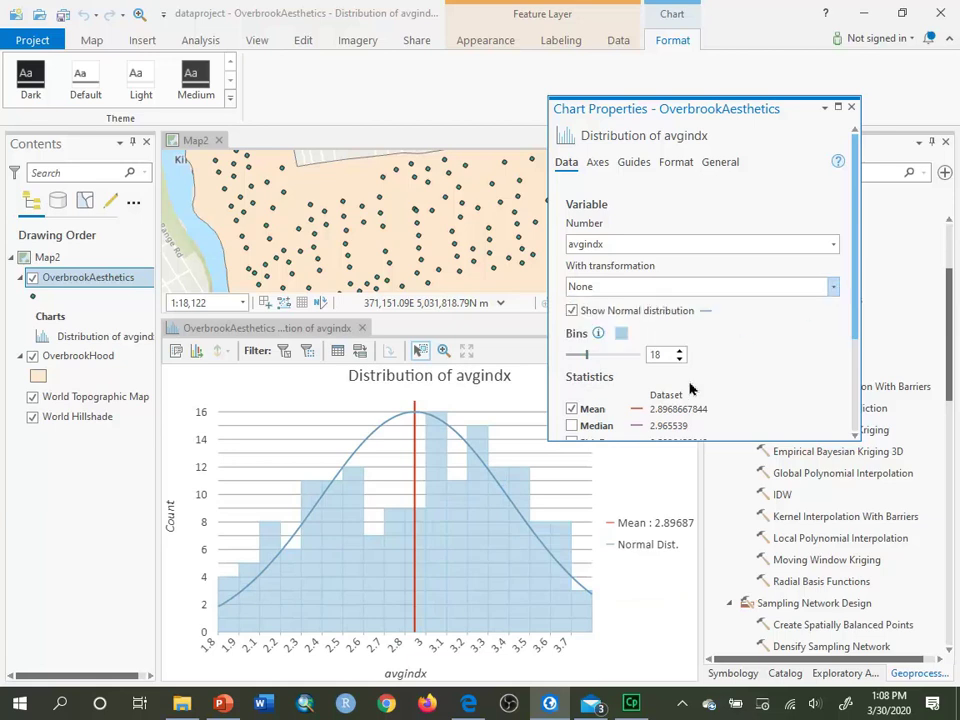
pyautogui.scroll(-2, 690, 388)
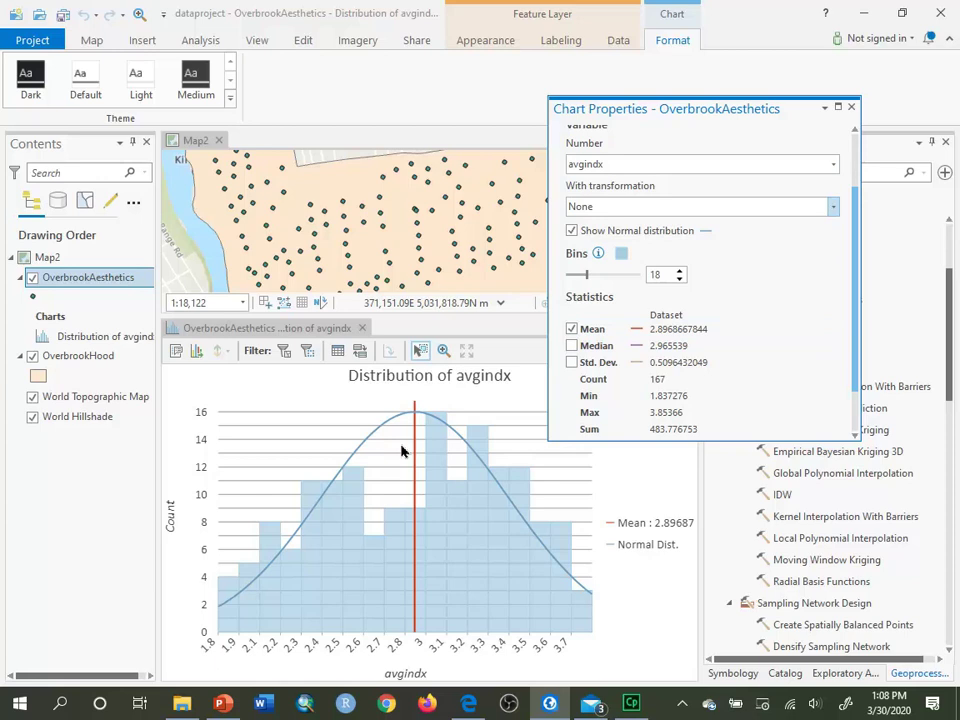
pyautogui.click(577, 278)
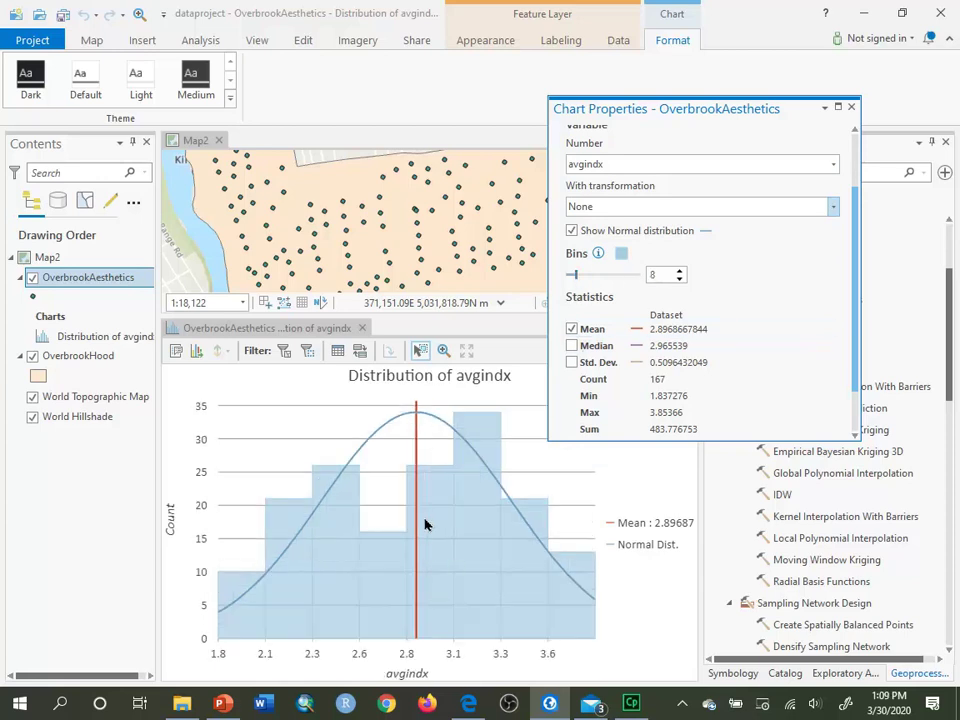
# - Add median and standard deviation lines to the avgindx histogram
pyautogui.click(571, 346)
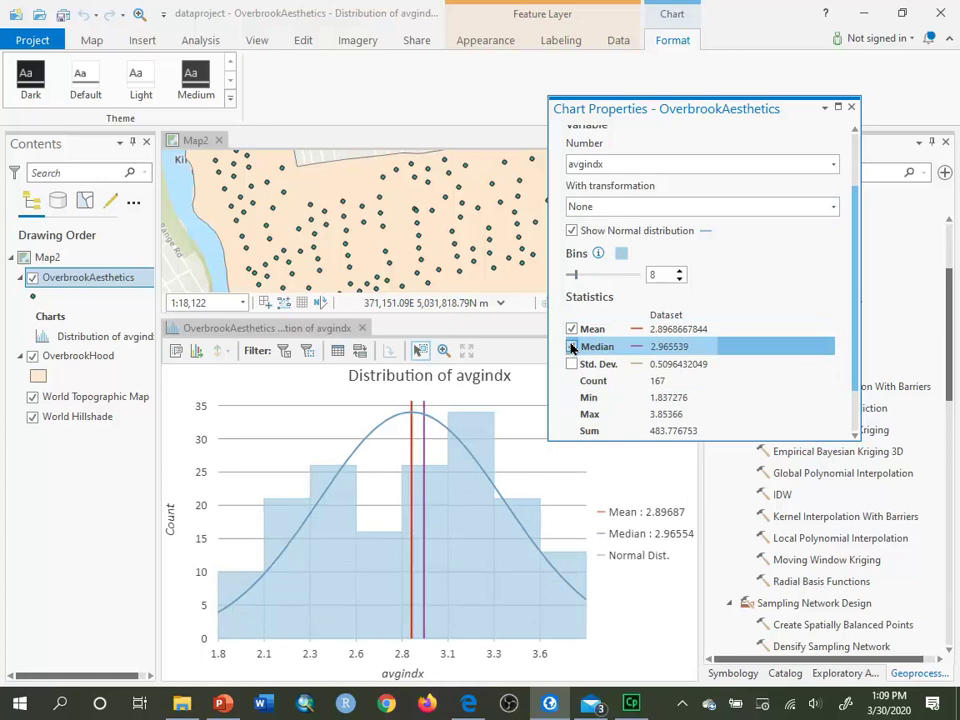
pyautogui.click(571, 346)
pyautogui.click(571, 346)
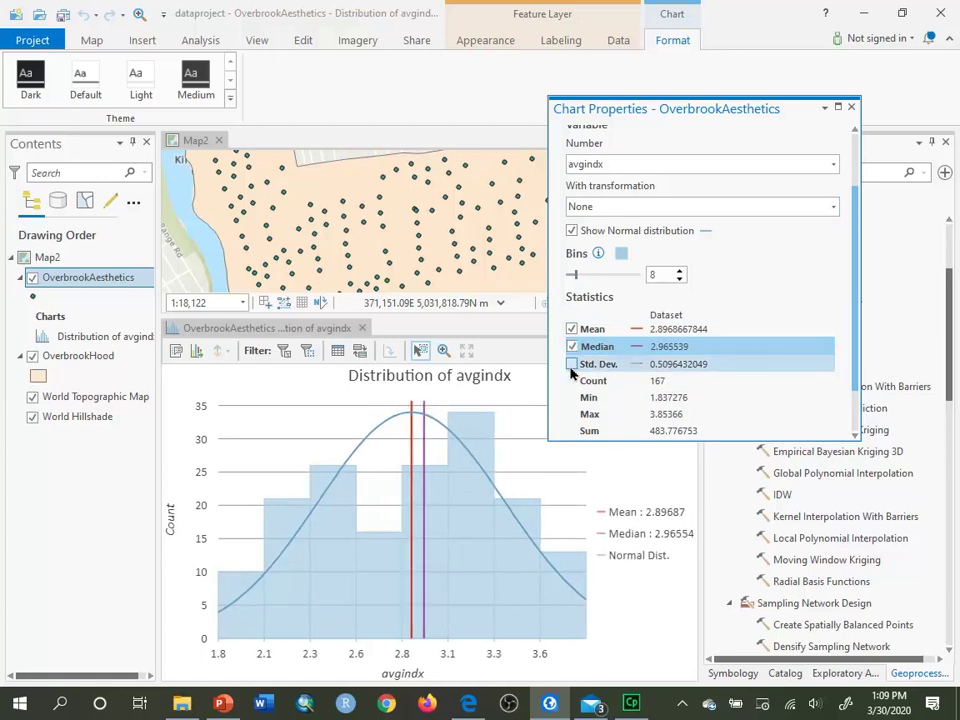
pyautogui.click(571, 364)
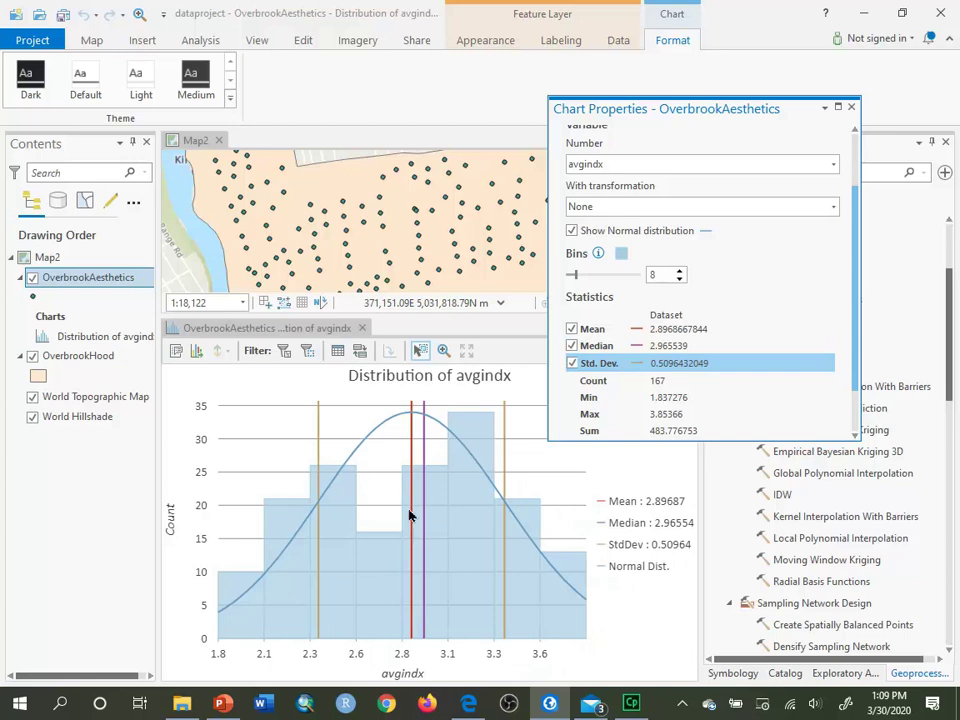
pyautogui.click(368, 334)
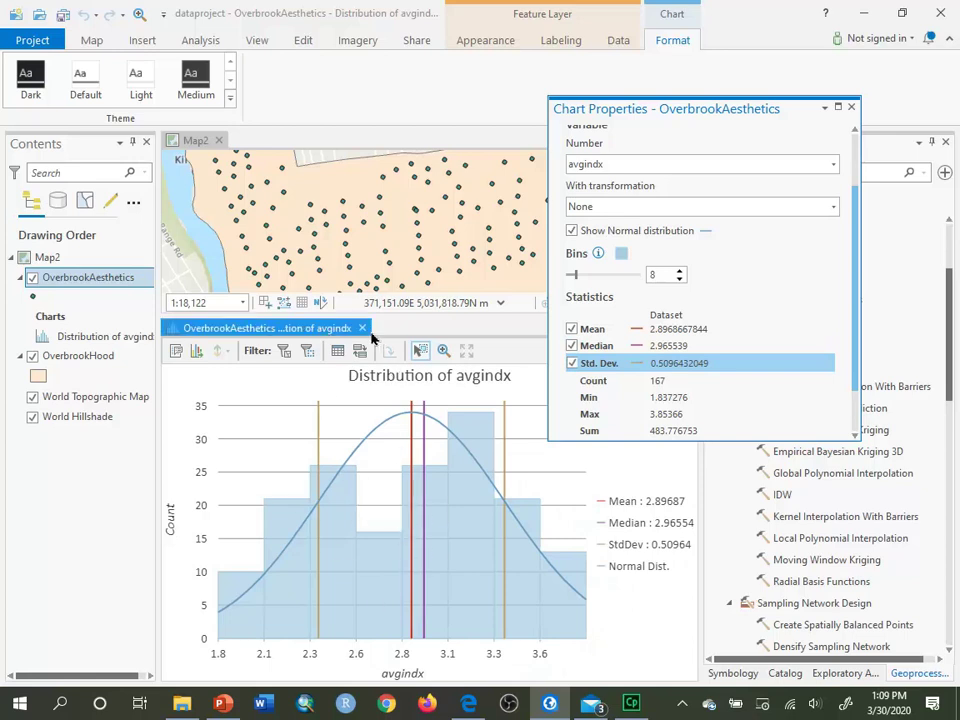
# - Close the histogram and run Add XY Coordinates on OverbrookAesthetics
pyautogui.click(363, 328)
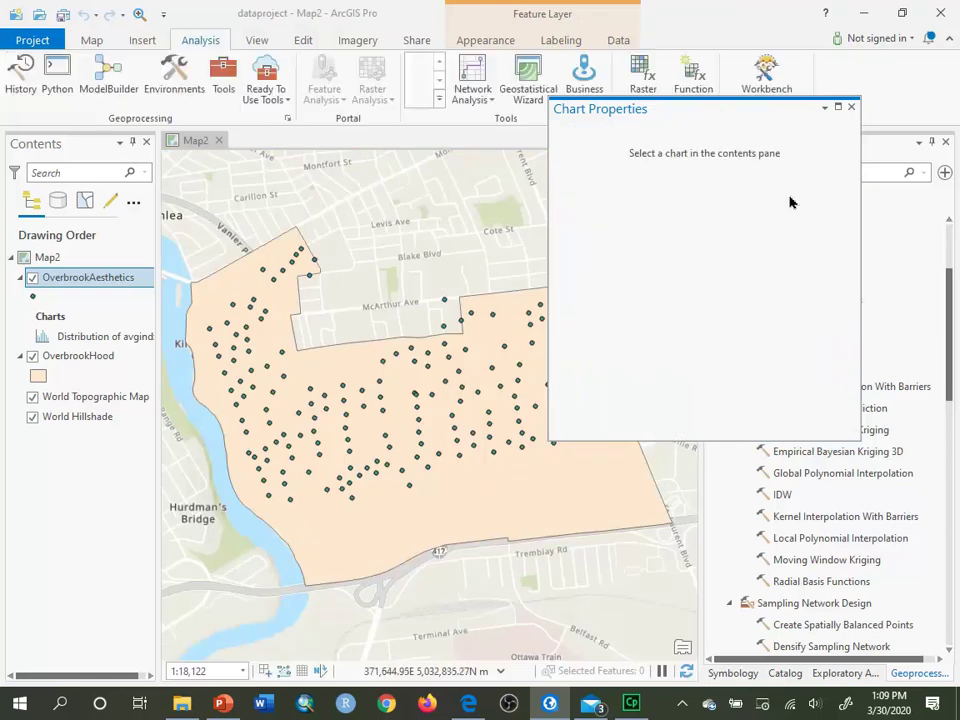
pyautogui.click(851, 106)
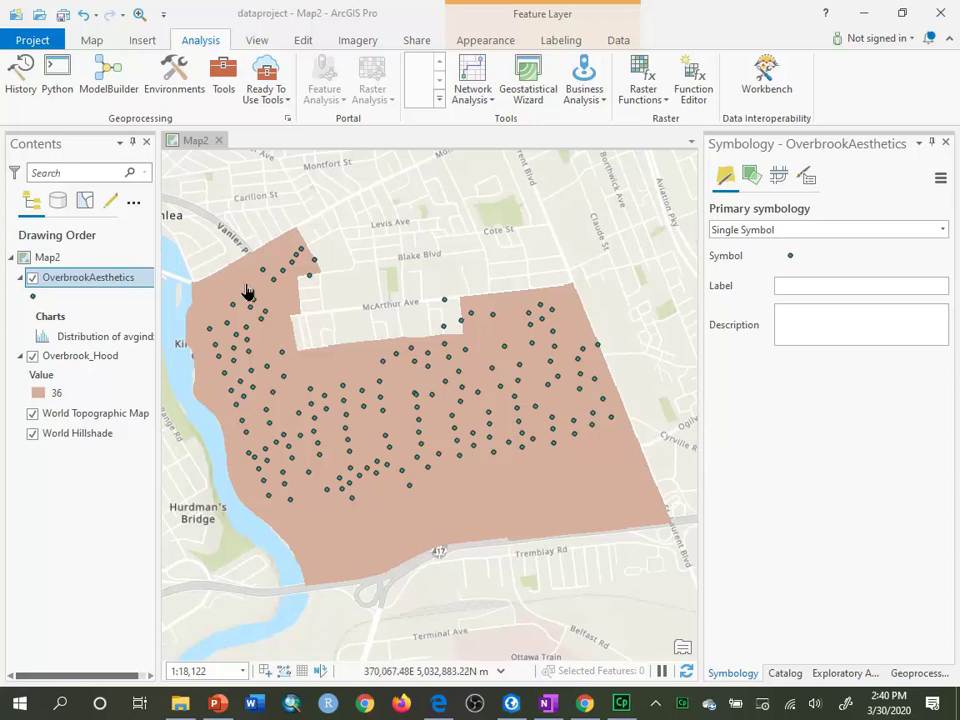
pyautogui.click(920, 673)
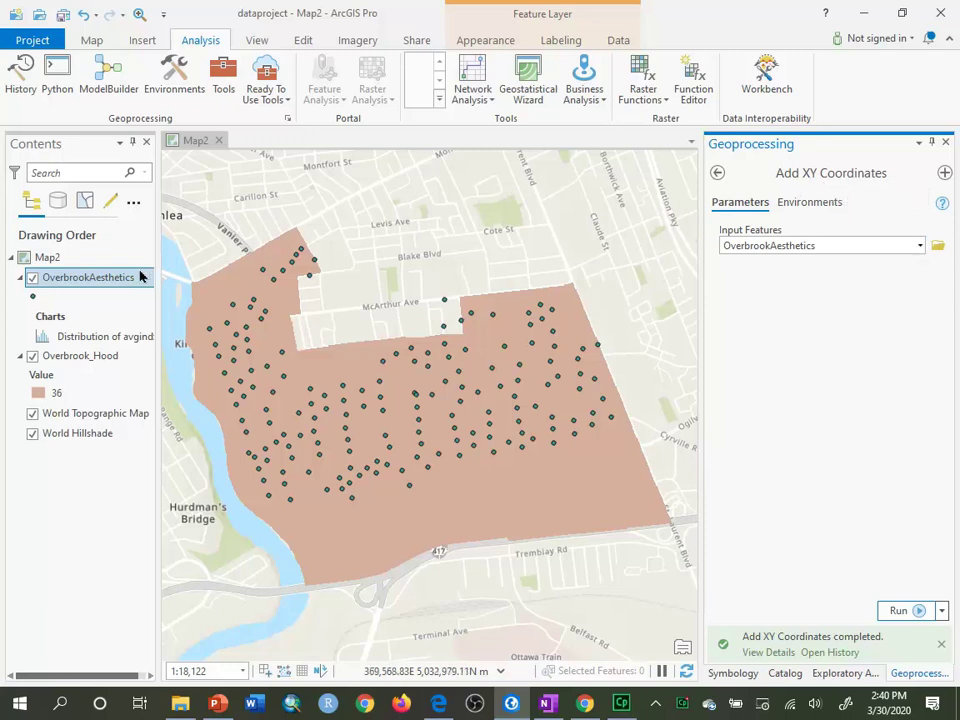
pyautogui.click(890, 610)
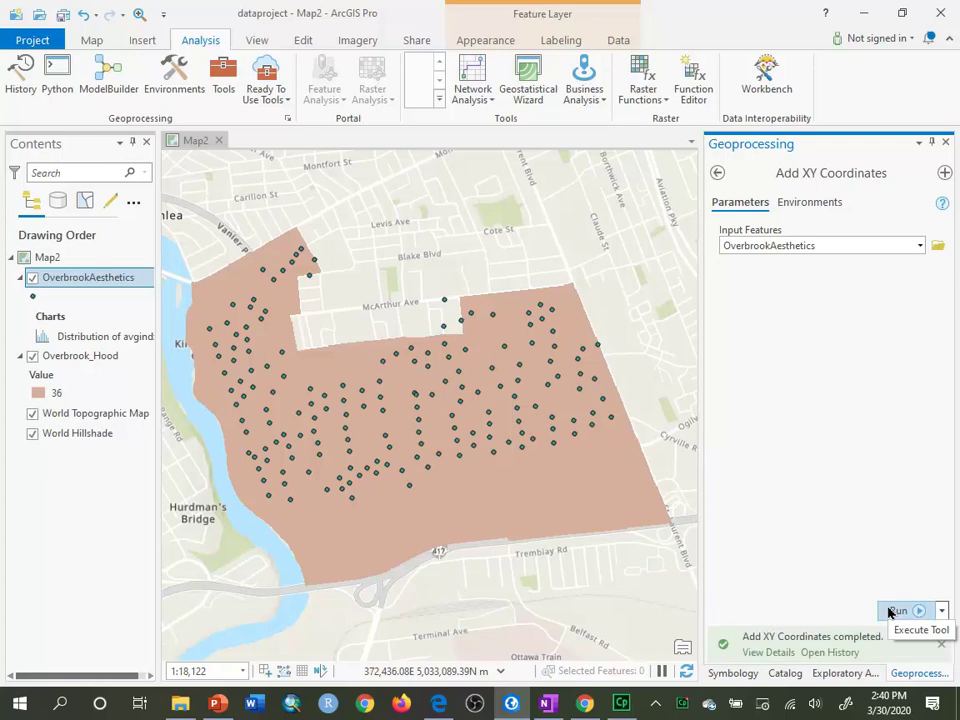
# - Inspect the POINT_X and POINT_Y columns in the OverbrookAesthetics attribute table, then close it
pyautogui.rightClick(85, 280)
pyautogui.click(116, 233)
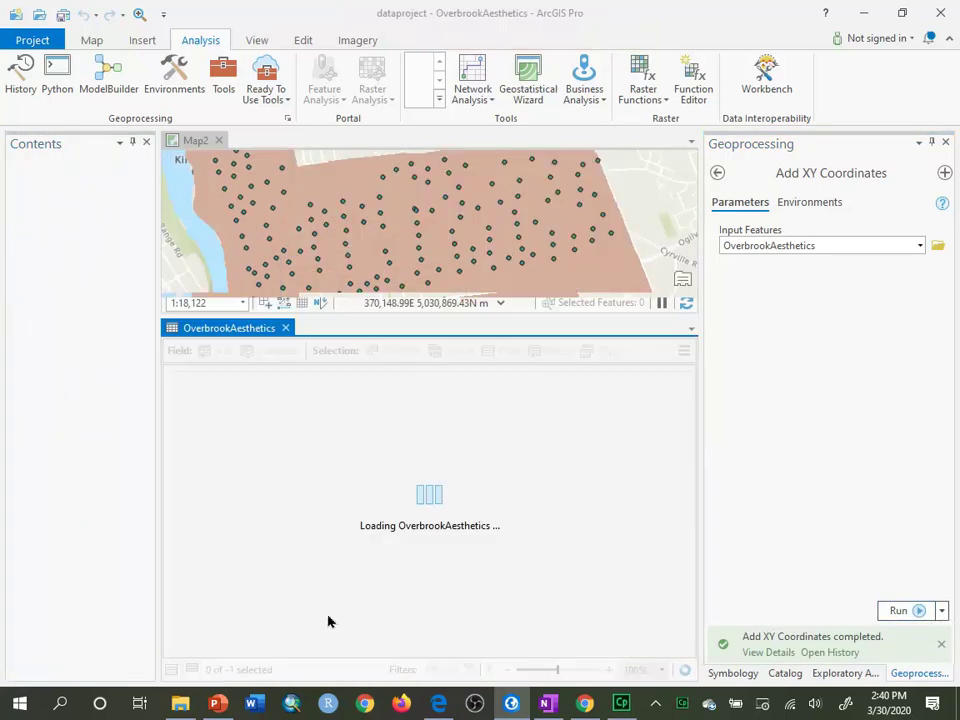
pyautogui.moveTo(224, 656); pyautogui.dragTo(662, 660)
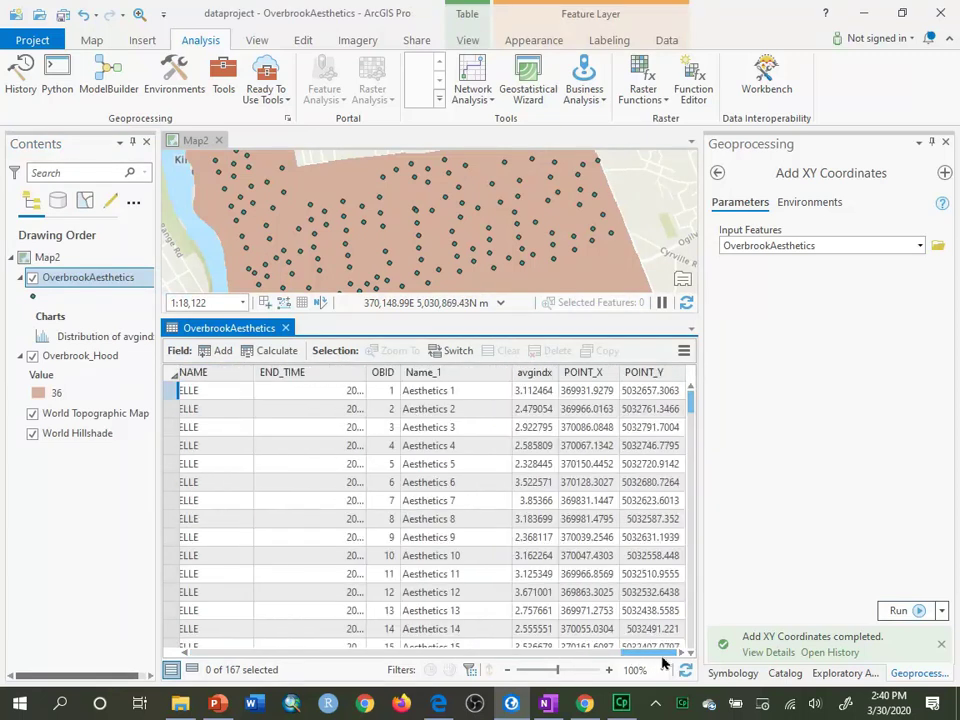
pyautogui.moveTo(582, 375)
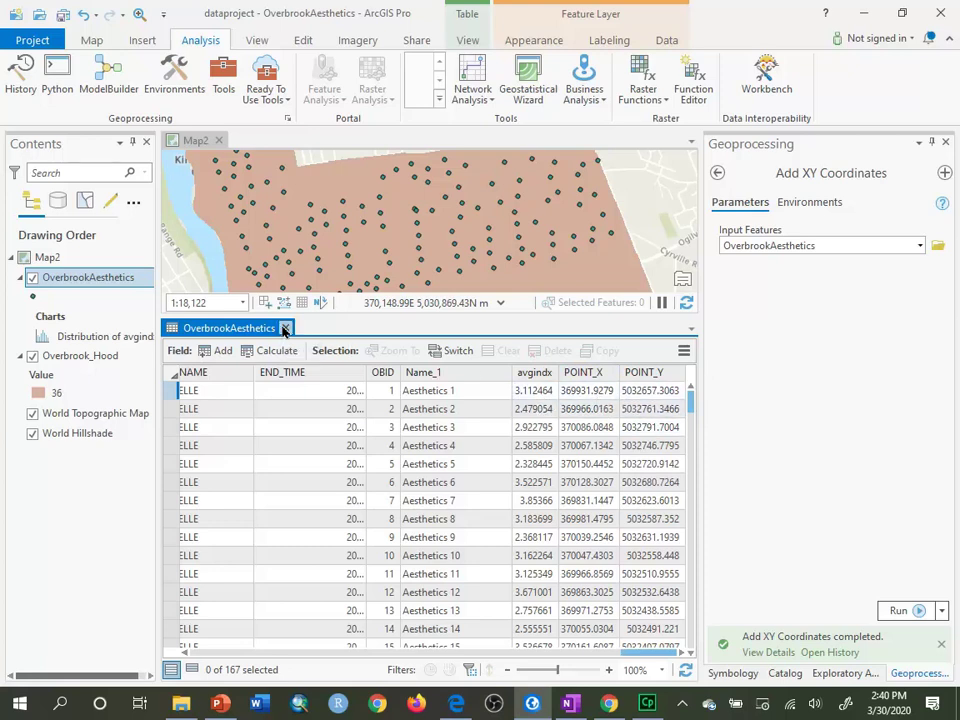
pyautogui.click(285, 329)
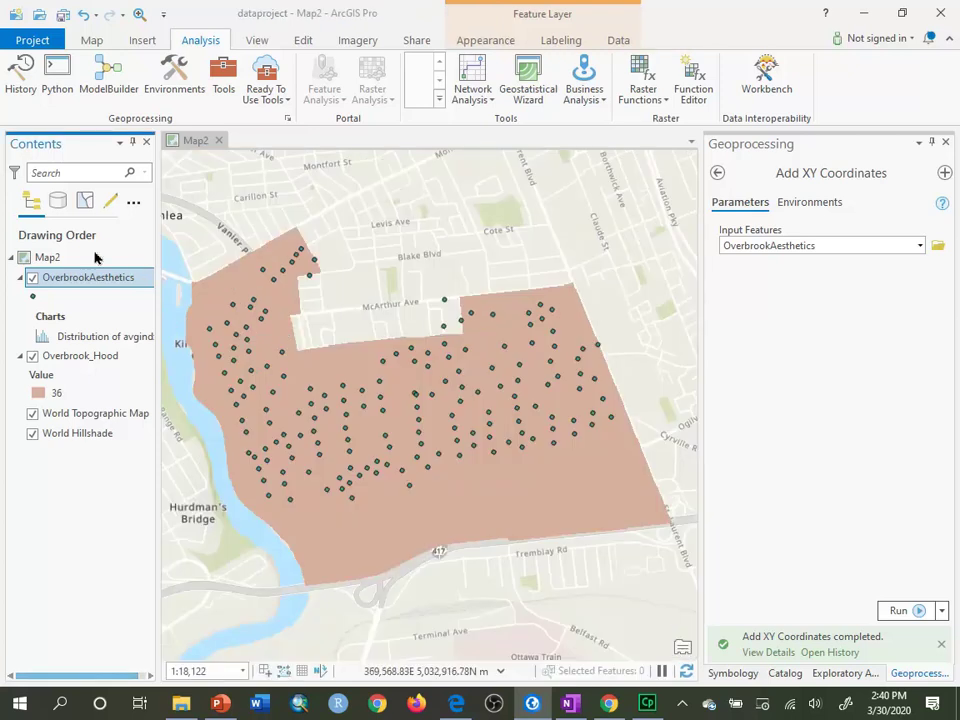
# - Create a scatter plot with POINT_X on the X axis and avgindx on the Y axis
pyautogui.rightClick(68, 287)
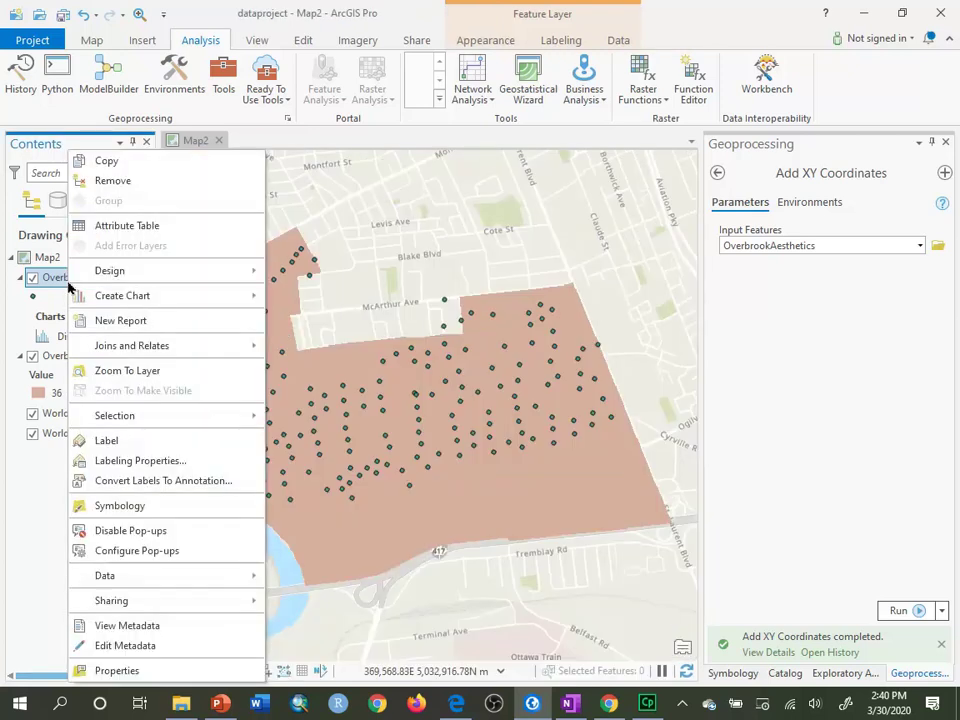
pyautogui.moveTo(144, 306)
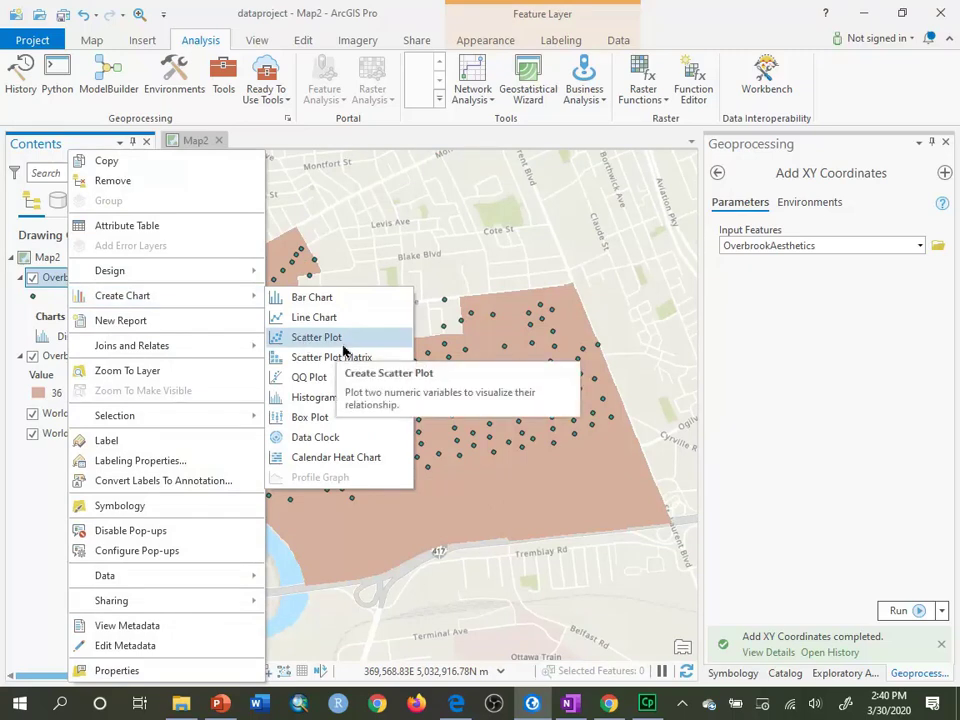
pyautogui.click(342, 340)
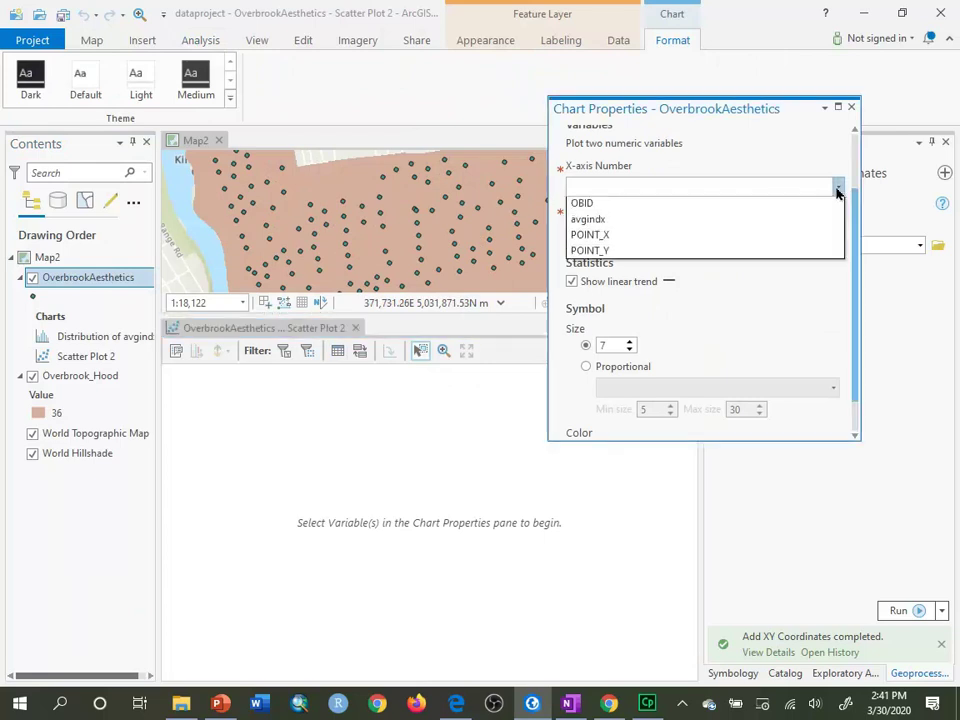
pyautogui.click(751, 271)
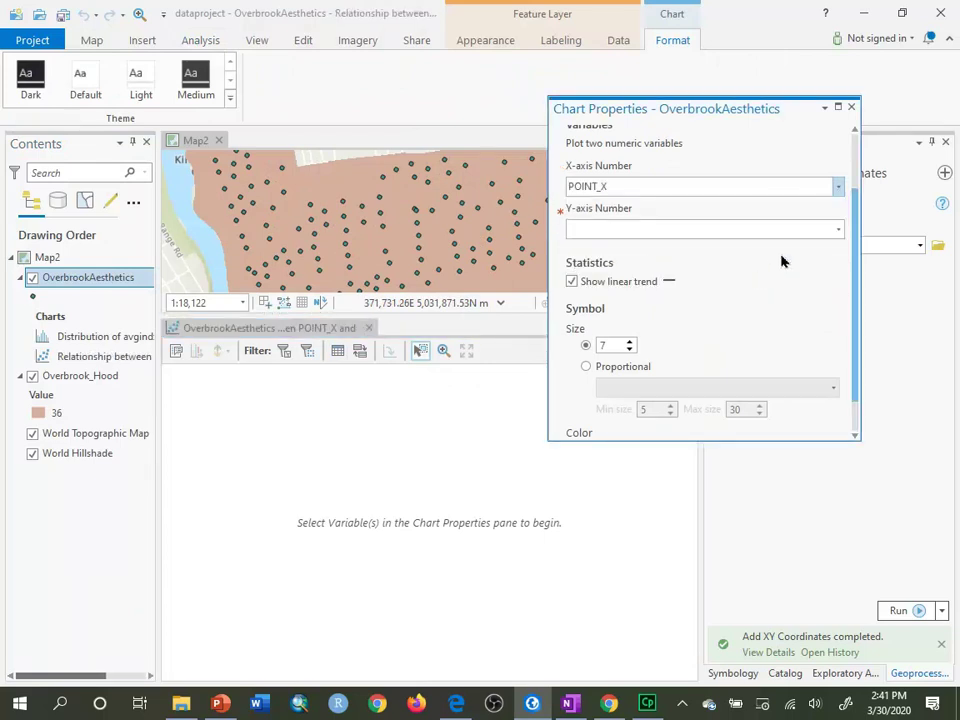
pyautogui.click(838, 229)
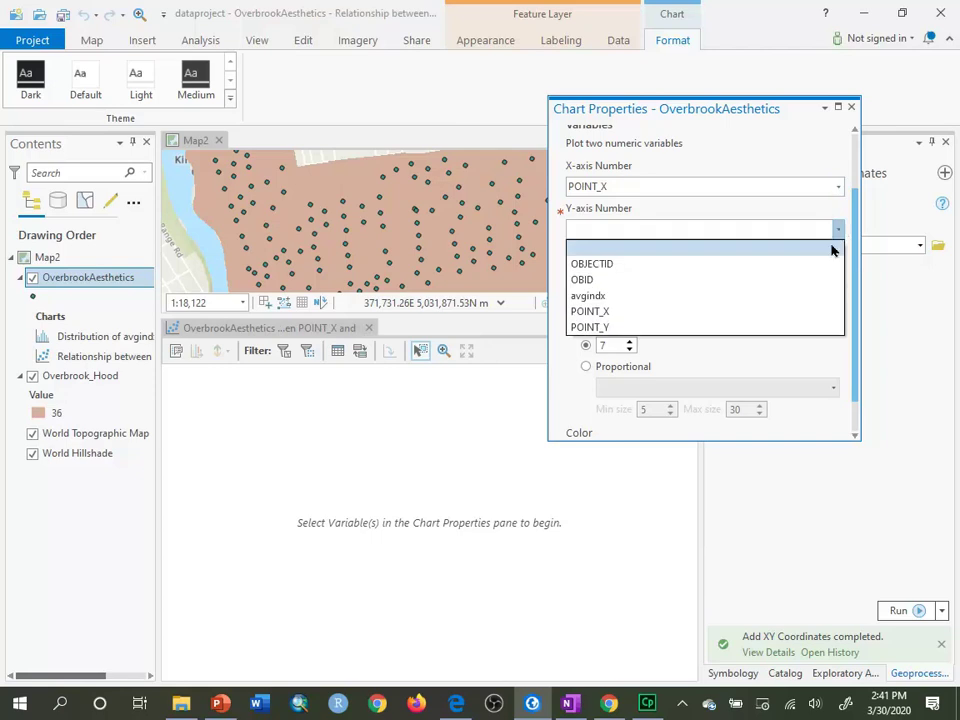
pyautogui.click(797, 298)
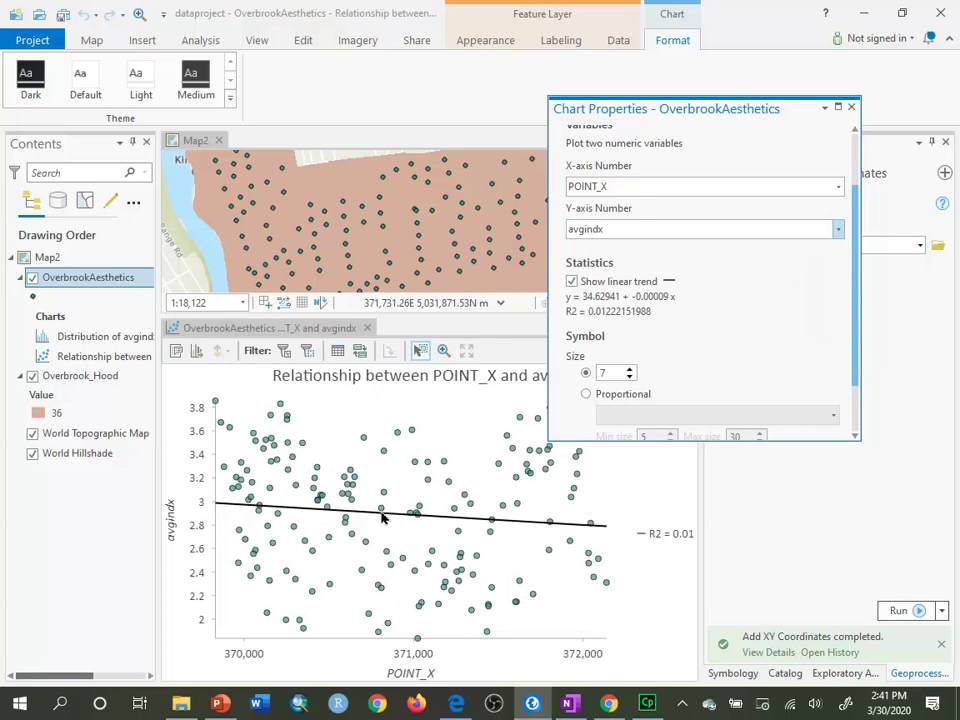
pyautogui.moveTo(487, 536)
pyautogui.moveTo(620, 533)
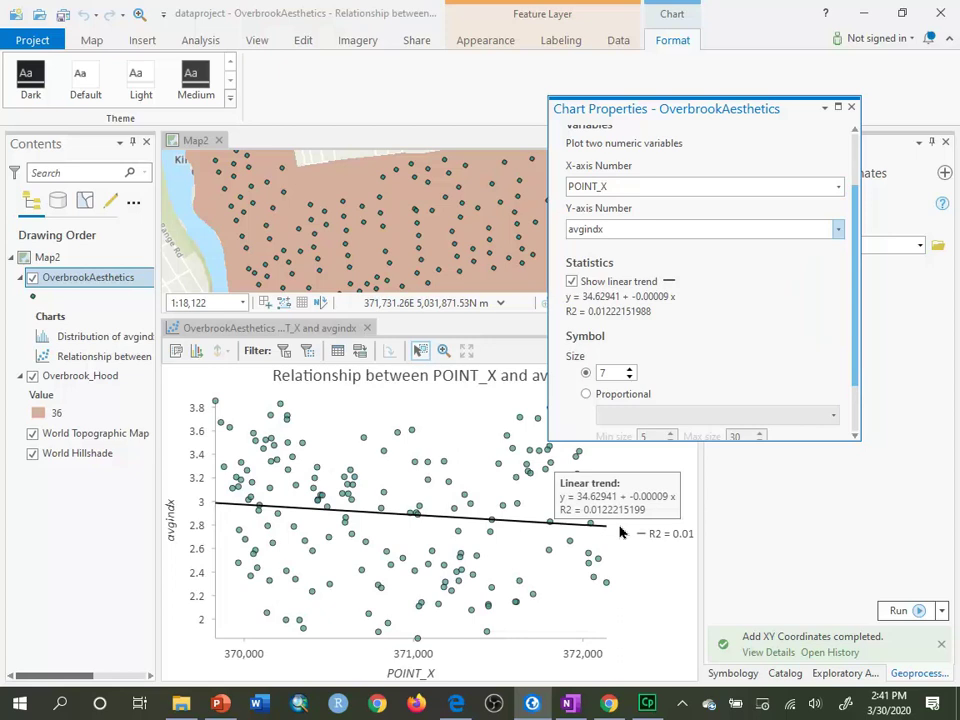
# - Clip the scatter chart's trend equation and R2 into a OneNote Quick Notes page
pyautogui.press('super+alt+s')
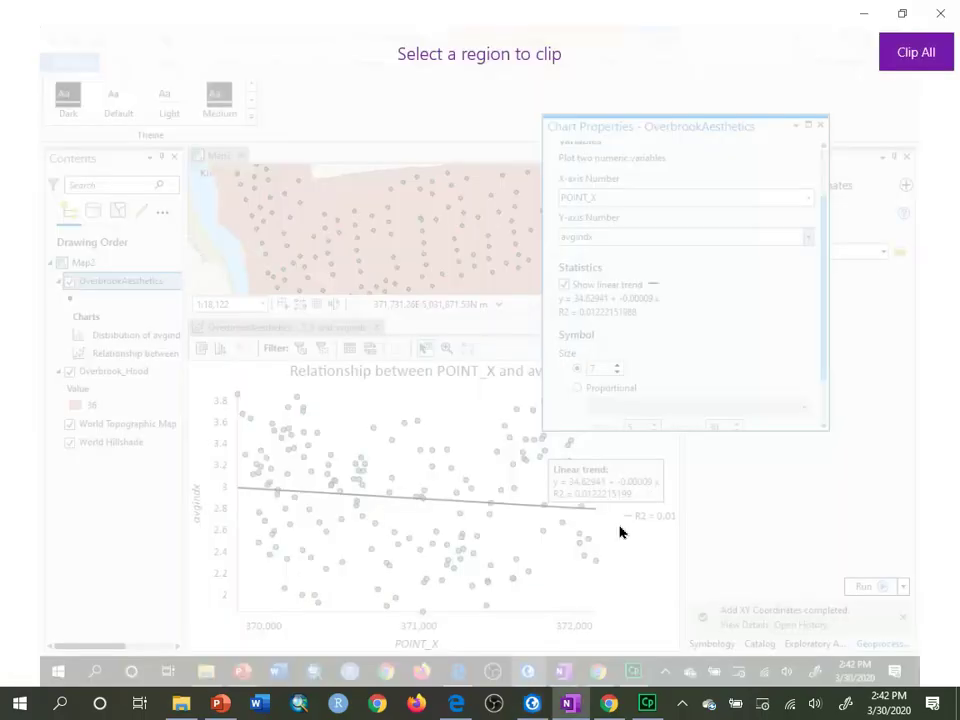
pyautogui.moveTo(432, 376); pyautogui.dragTo(750, 556)
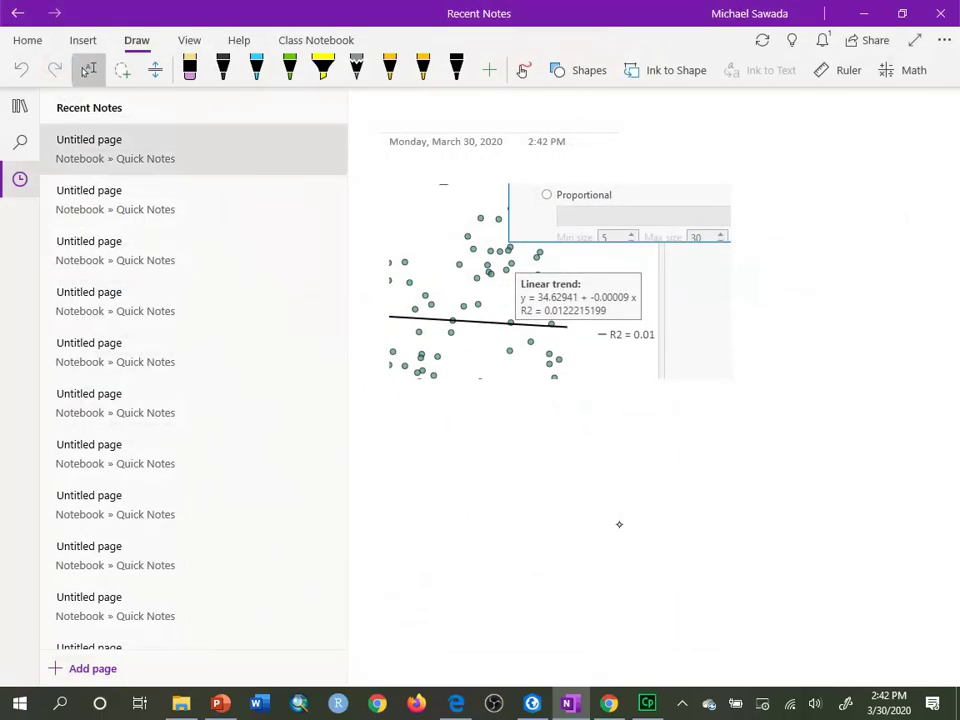
pyautogui.scroll(5, 647, 388)
# - Highlight the -0.00009 slope value, then undo the highlight
pyautogui.click(390, 70)
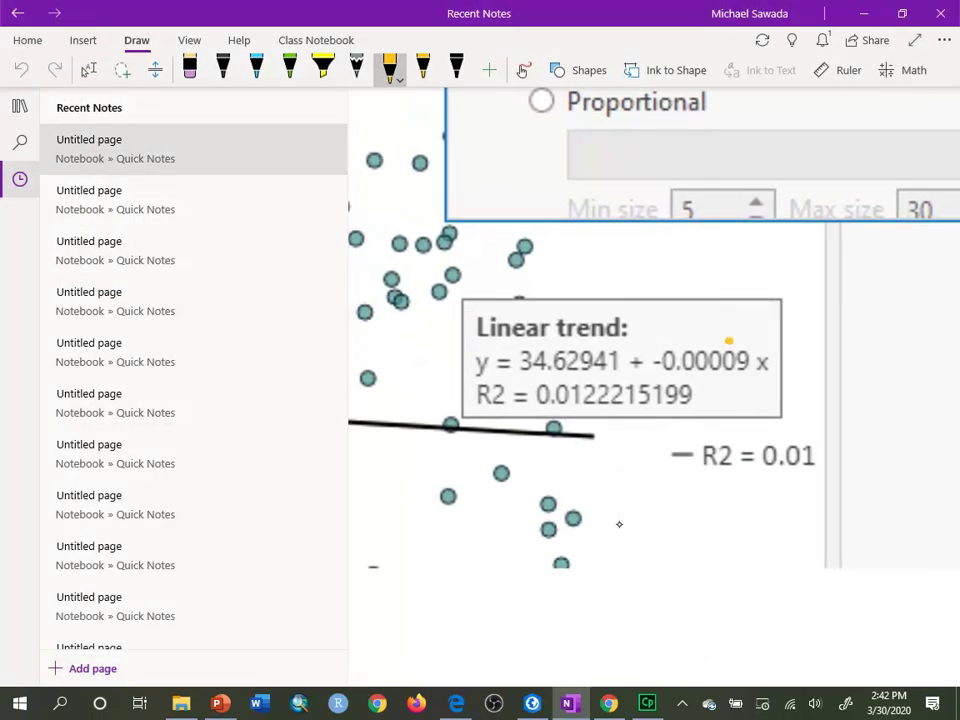
pyautogui.moveTo(729, 341)
pyautogui.mouseDown()
pyautogui.moveTo(658, 373)
pyautogui.moveTo(728, 377)
pyautogui.moveTo(765, 350)
pyautogui.mouseUp()
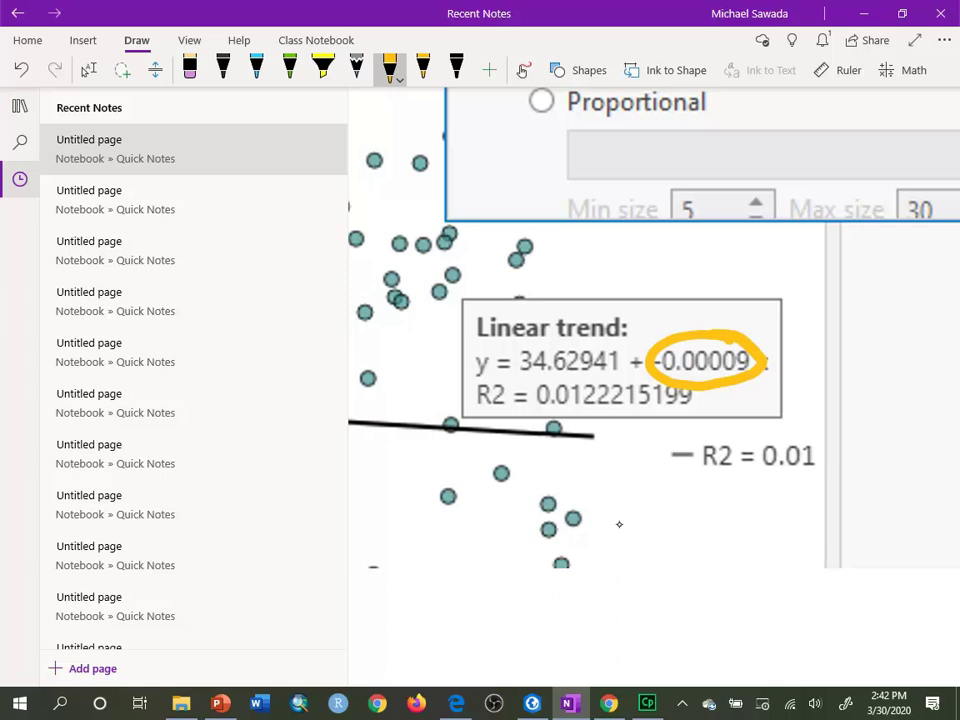
pyautogui.hotkey('ctrl', 'z')
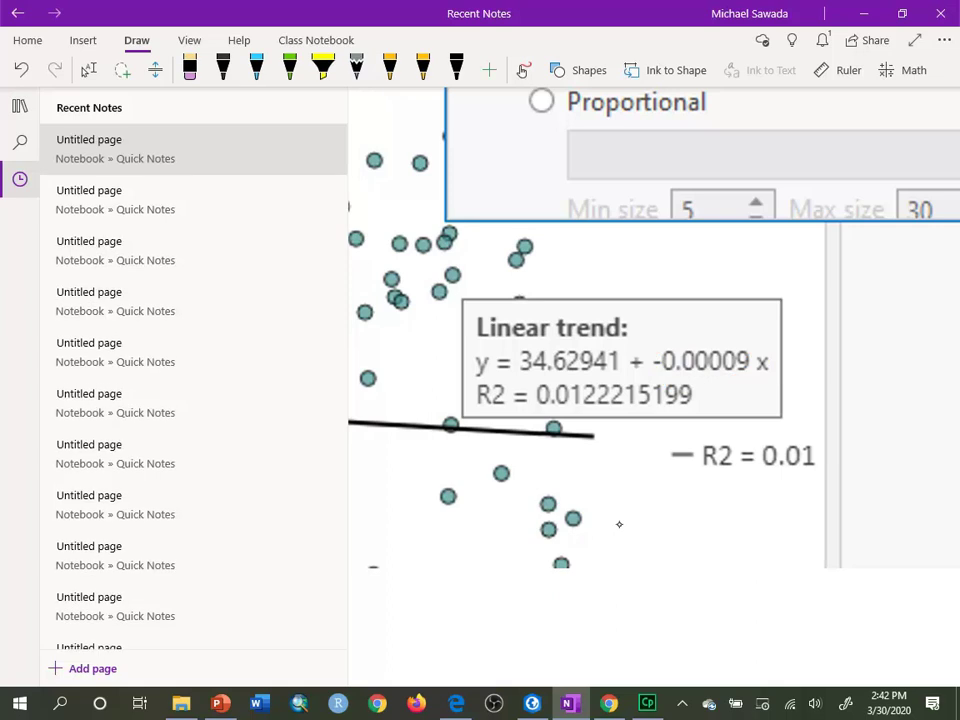
pyautogui.press('Escape')
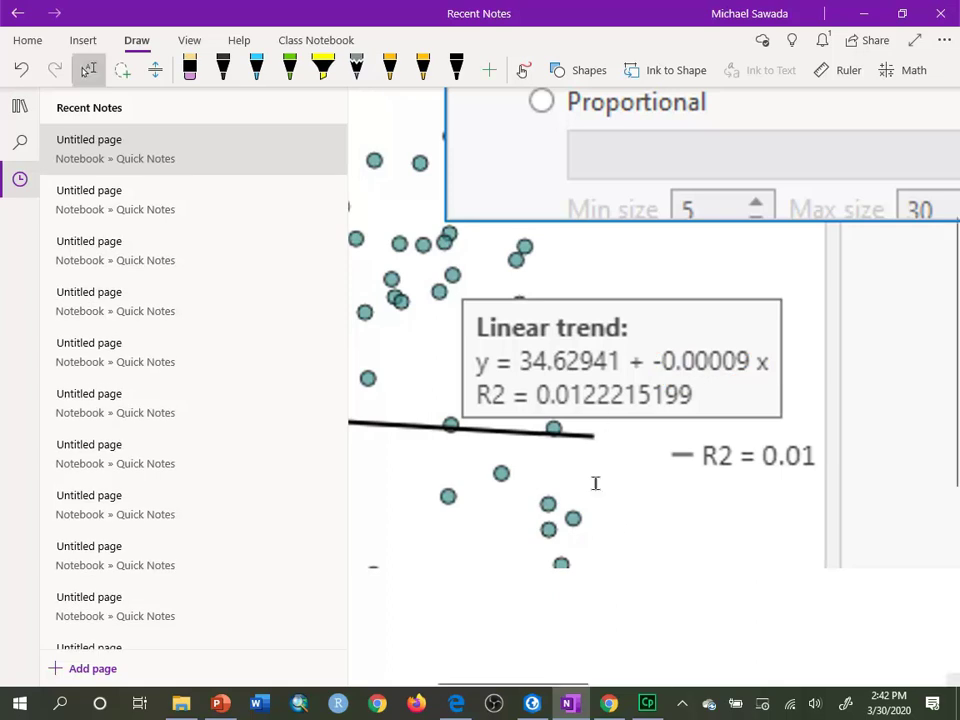
# - Replot the scatter chart with POINT_Y on the X axis
pyautogui.click(532, 703)
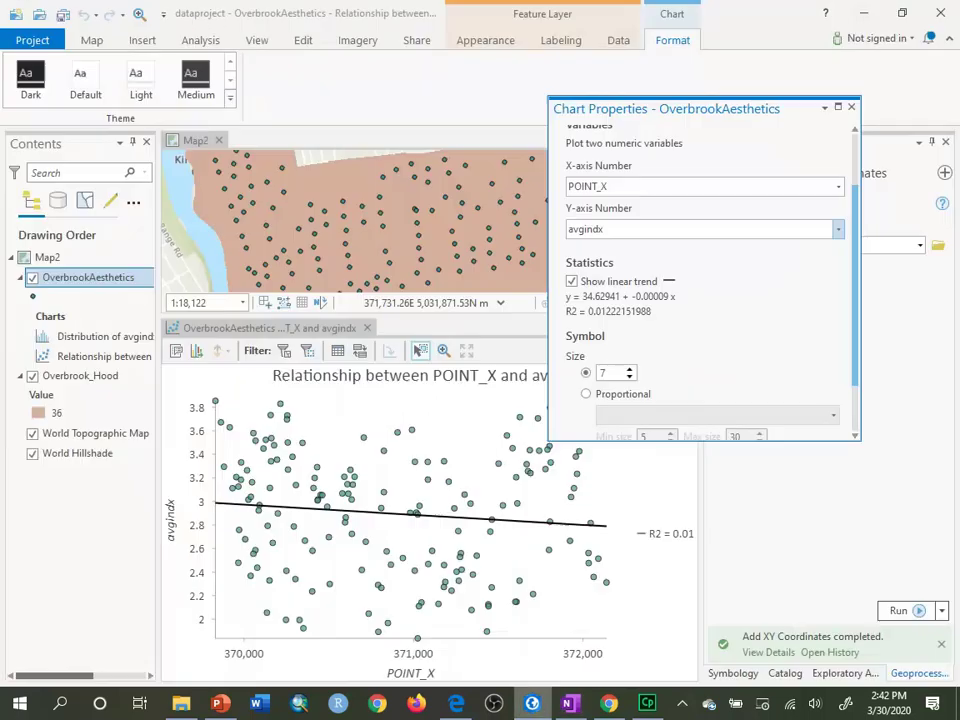
pyautogui.click(839, 187)
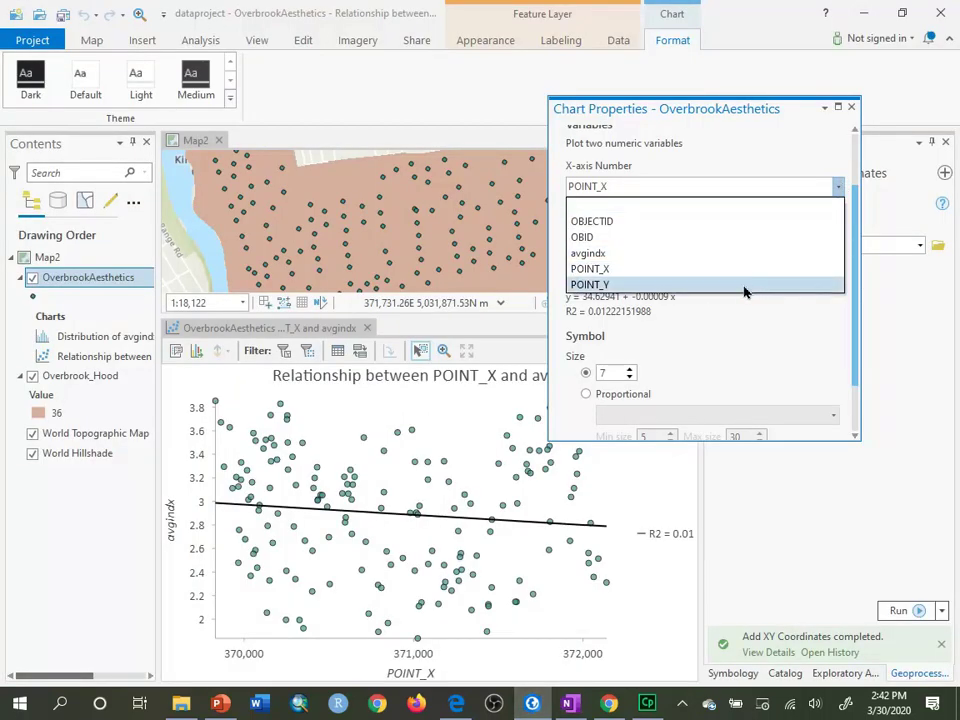
pyautogui.click(744, 291)
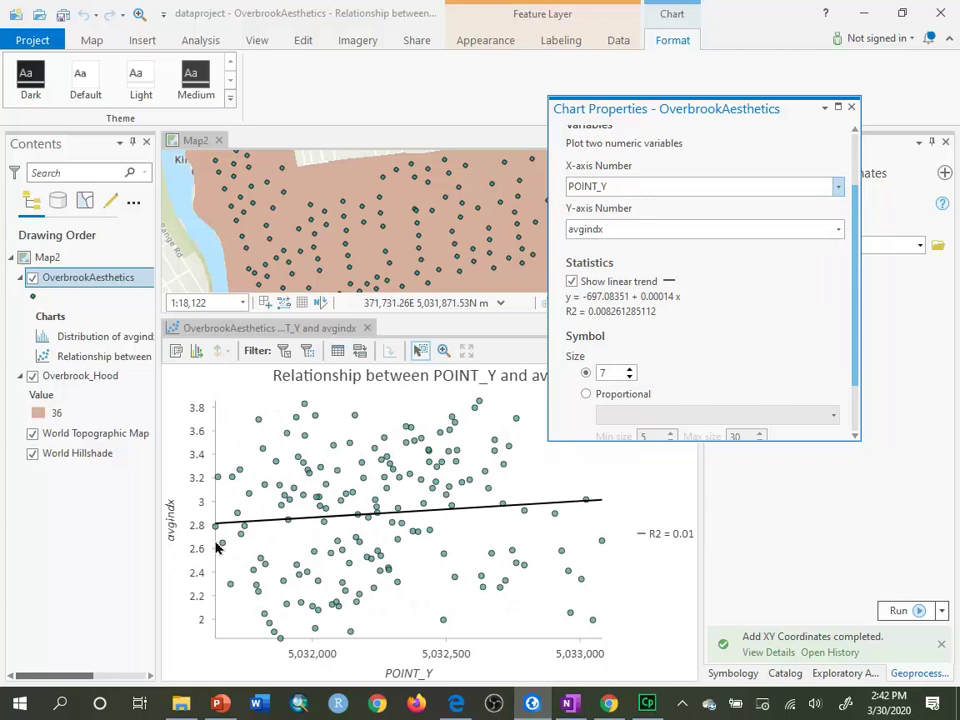
# - Toggle the linear trend legend entry off and back on, then close the chart view
pyautogui.moveTo(220, 540)
pyautogui.moveTo(428, 521)
pyautogui.moveTo(557, 509)
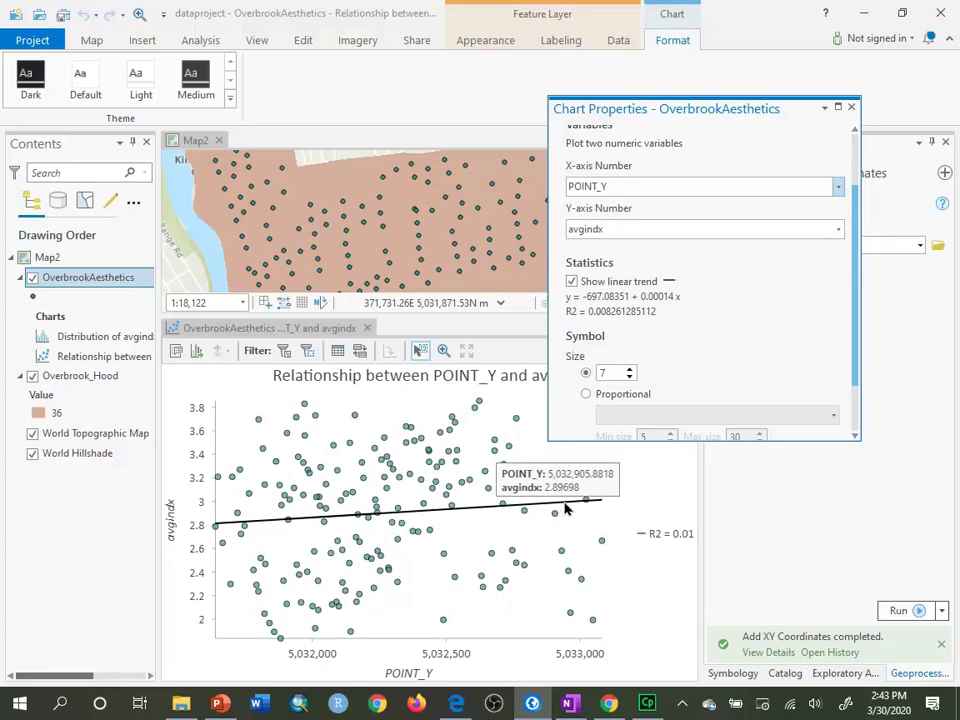
pyautogui.click(569, 509)
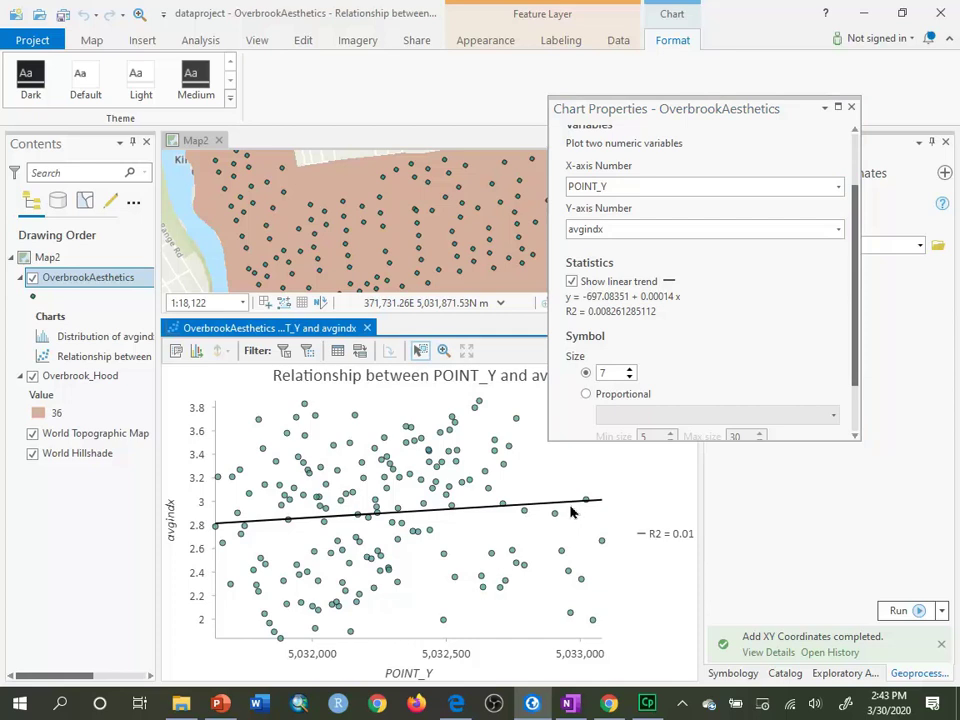
pyautogui.click(652, 538)
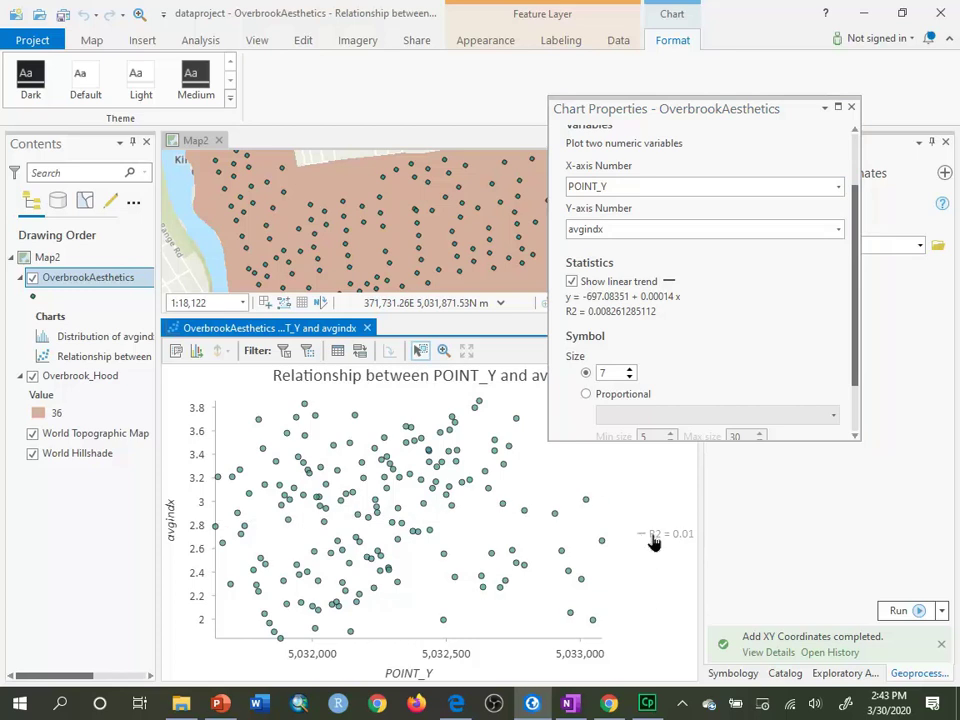
pyautogui.click(653, 538)
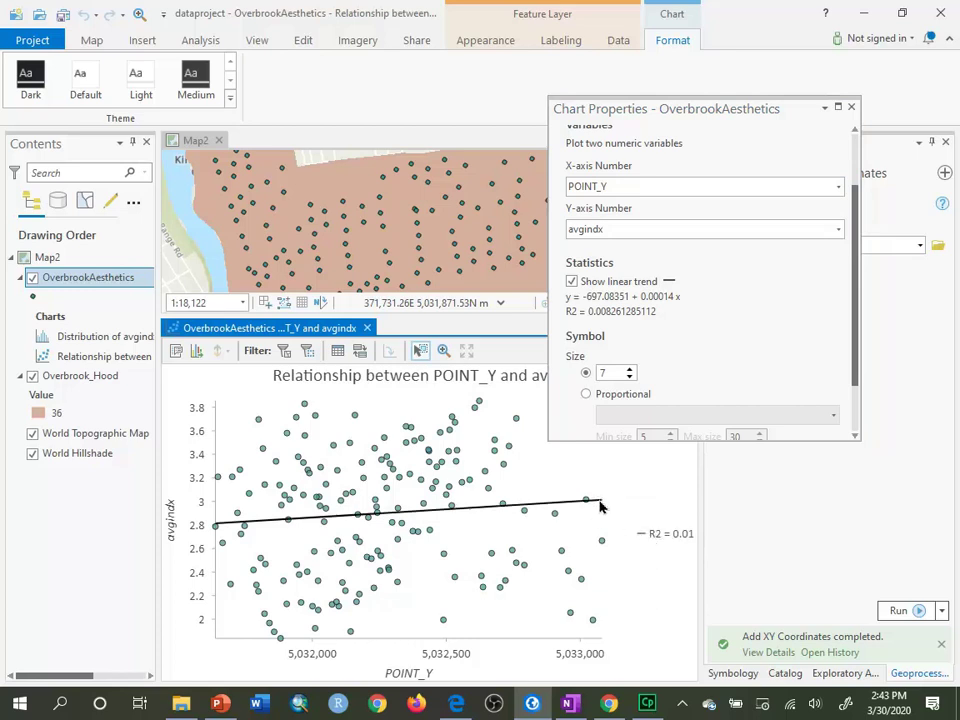
pyautogui.moveTo(600, 505)
pyautogui.click(367, 328)
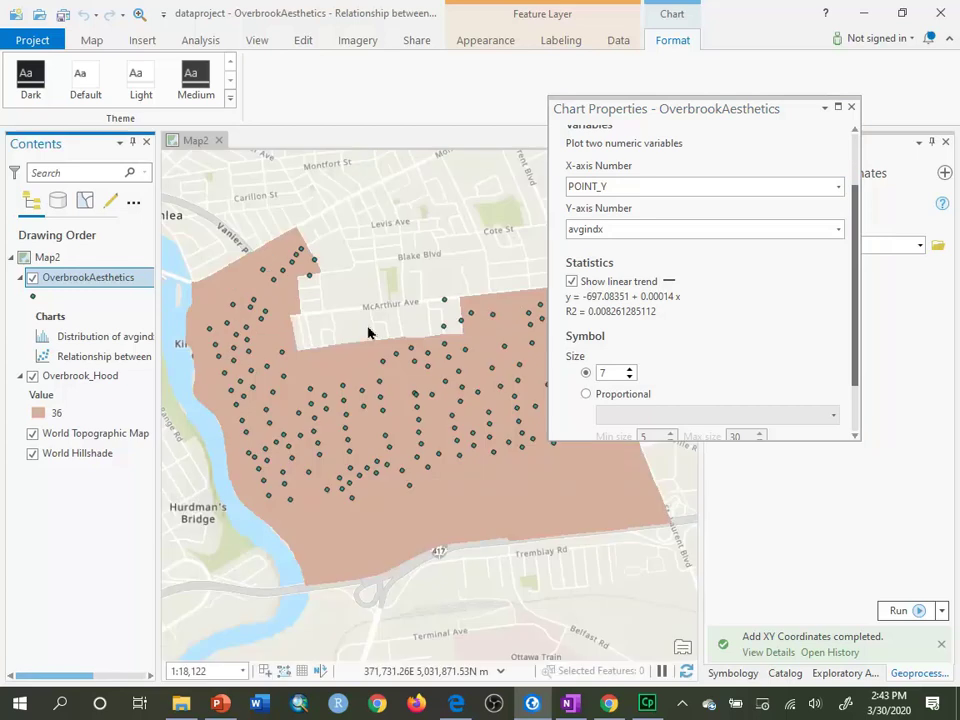
# - Close the empty Chart Properties pane
pyautogui.click(851, 106)
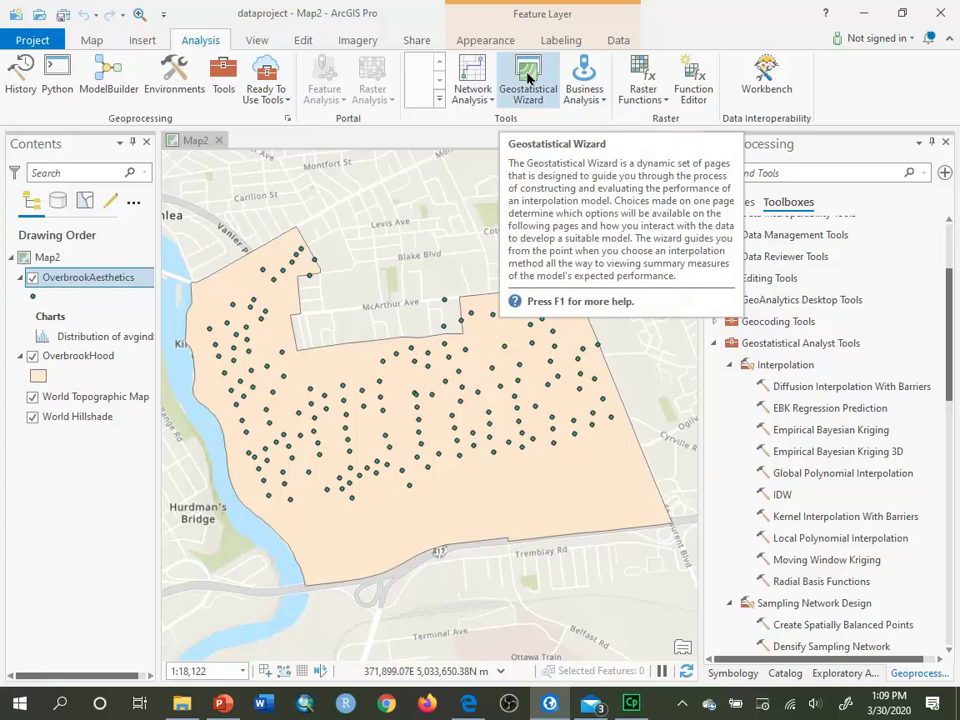
# - Set up Kriging / CoKriging on the avgindx field of OverbrookAesthetics in the Geostatistical Wizard
pyautogui.click(528, 78)
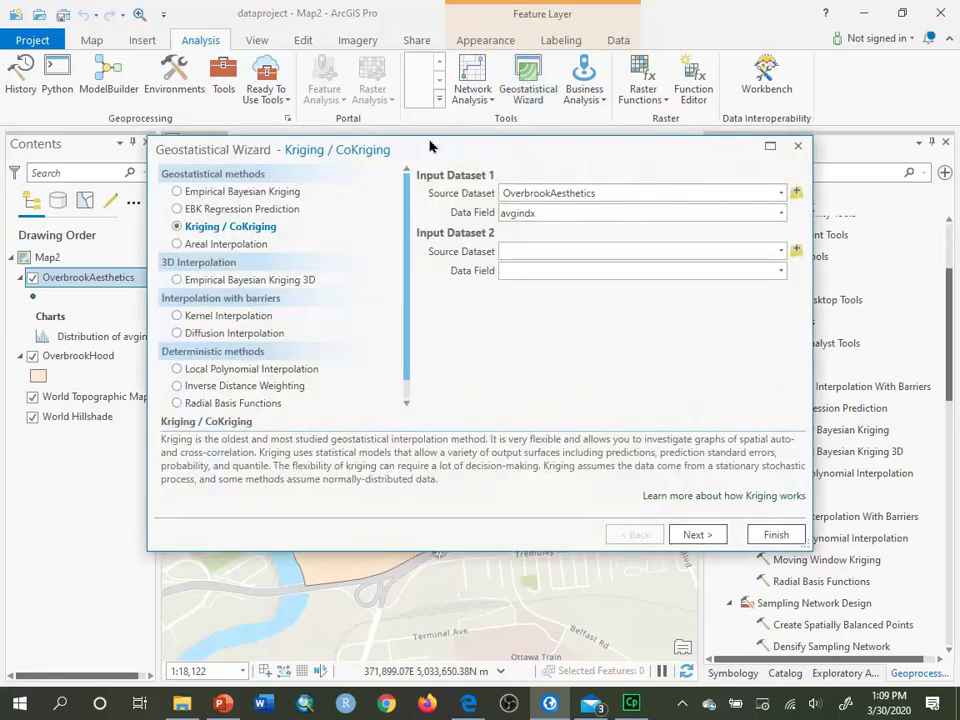
pyautogui.click(177, 388)
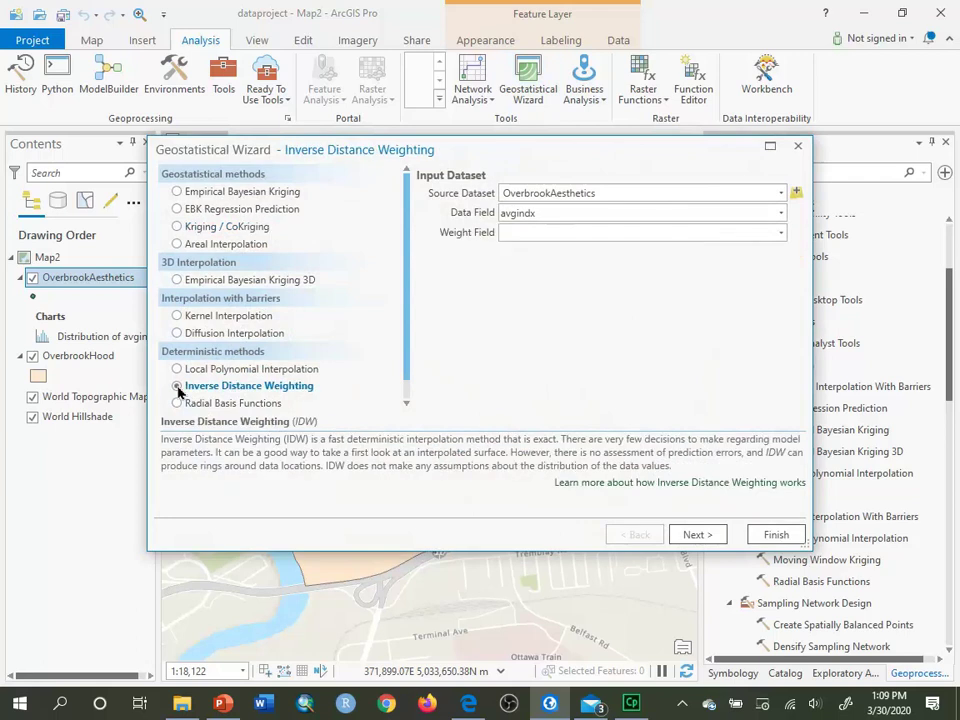
pyautogui.click(176, 227)
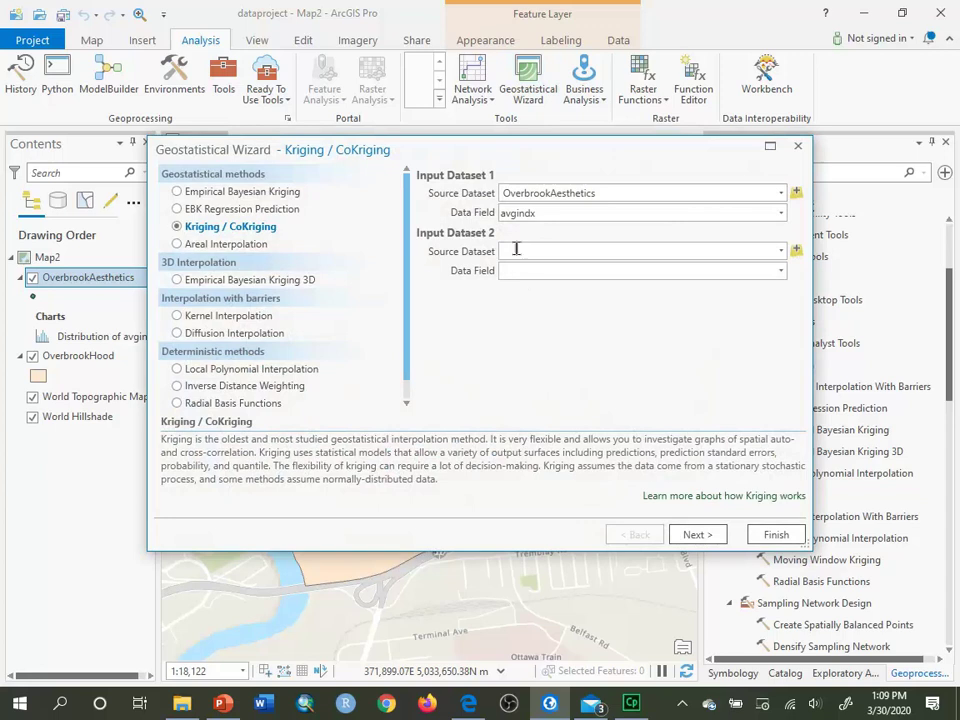
pyautogui.click(781, 193)
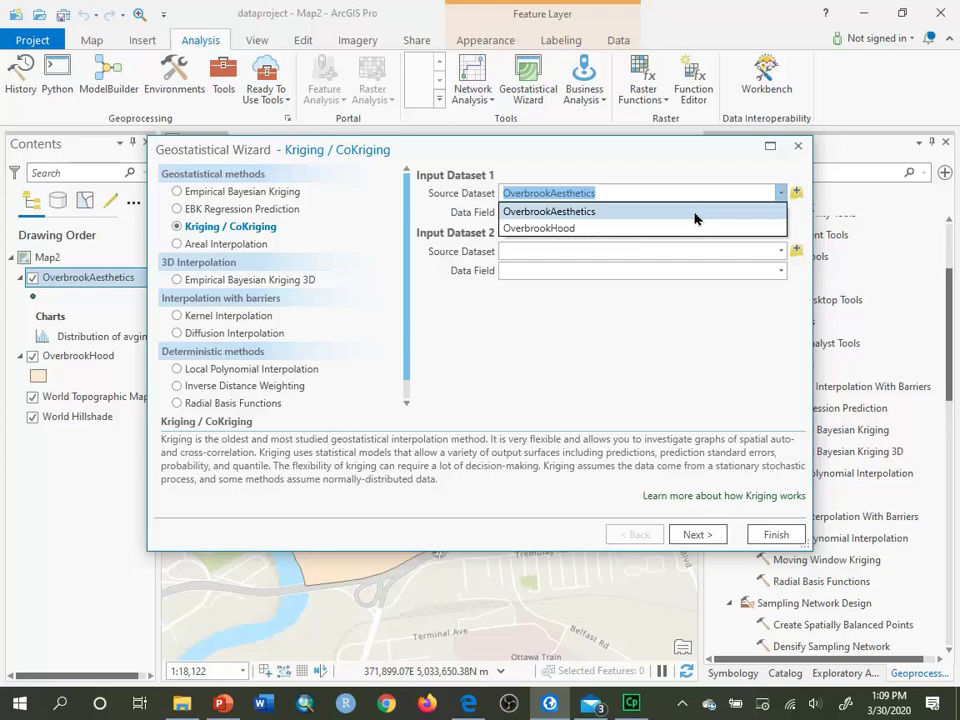
pyautogui.click(695, 214)
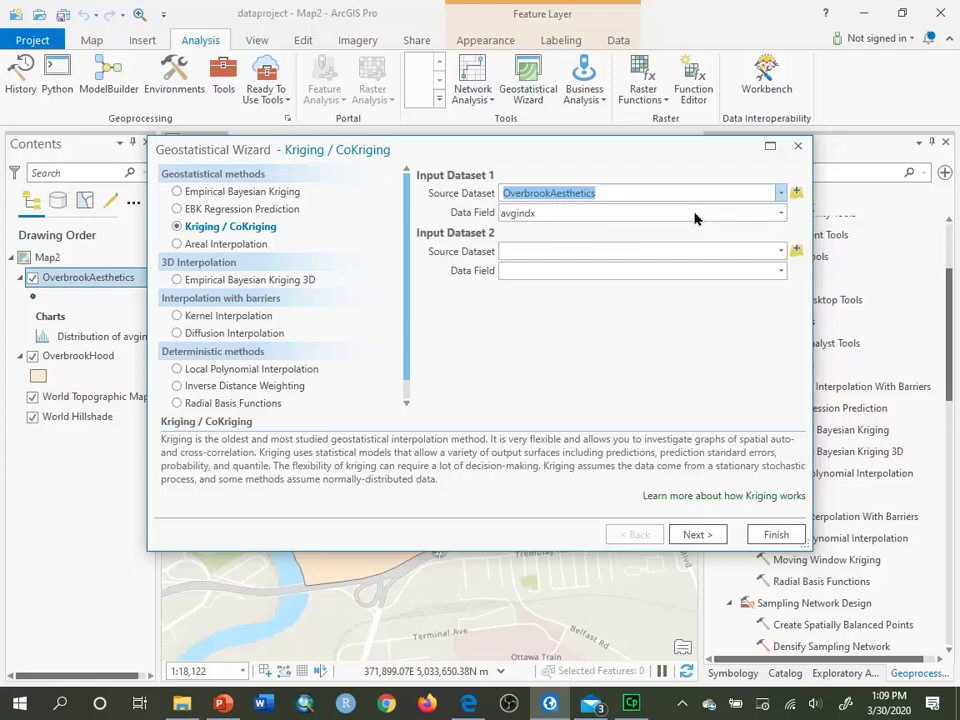
pyautogui.click(780, 214)
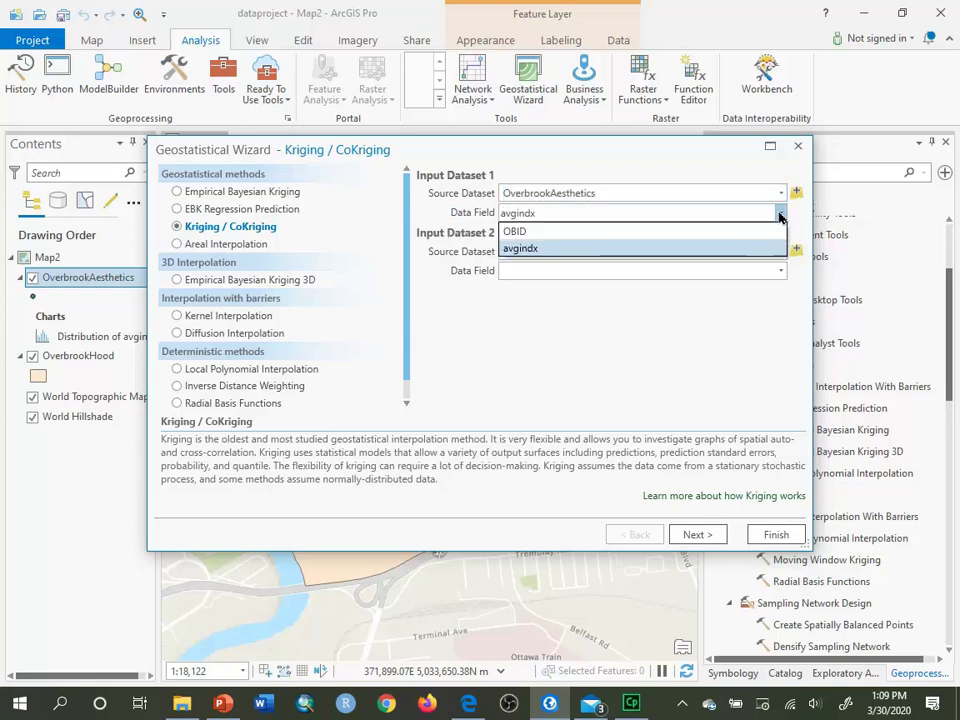
pyautogui.click(660, 249)
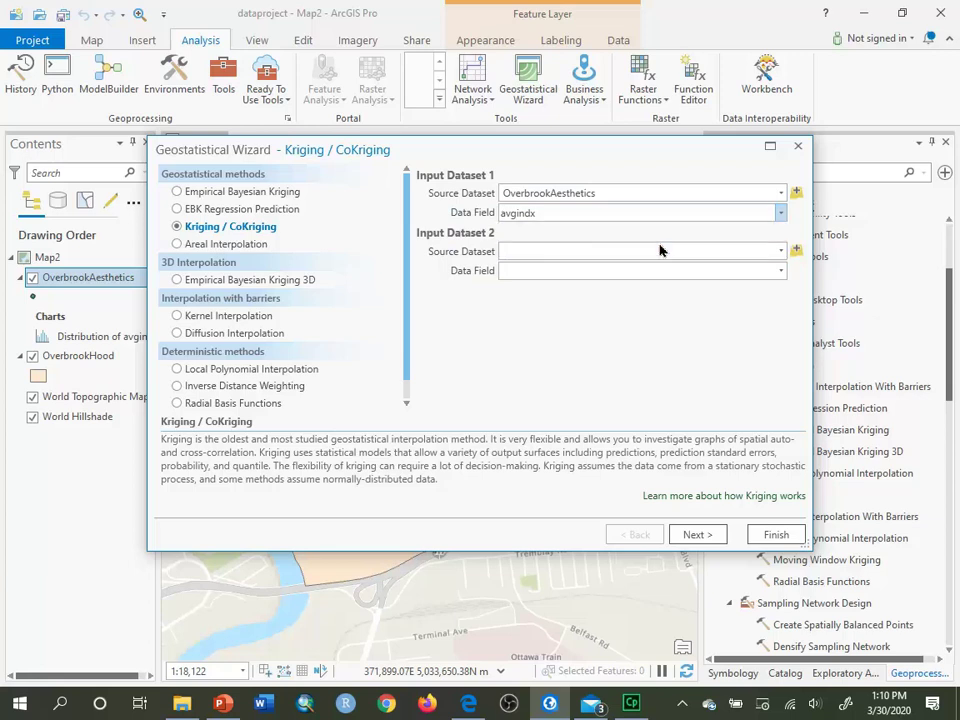
pyautogui.click(696, 534)
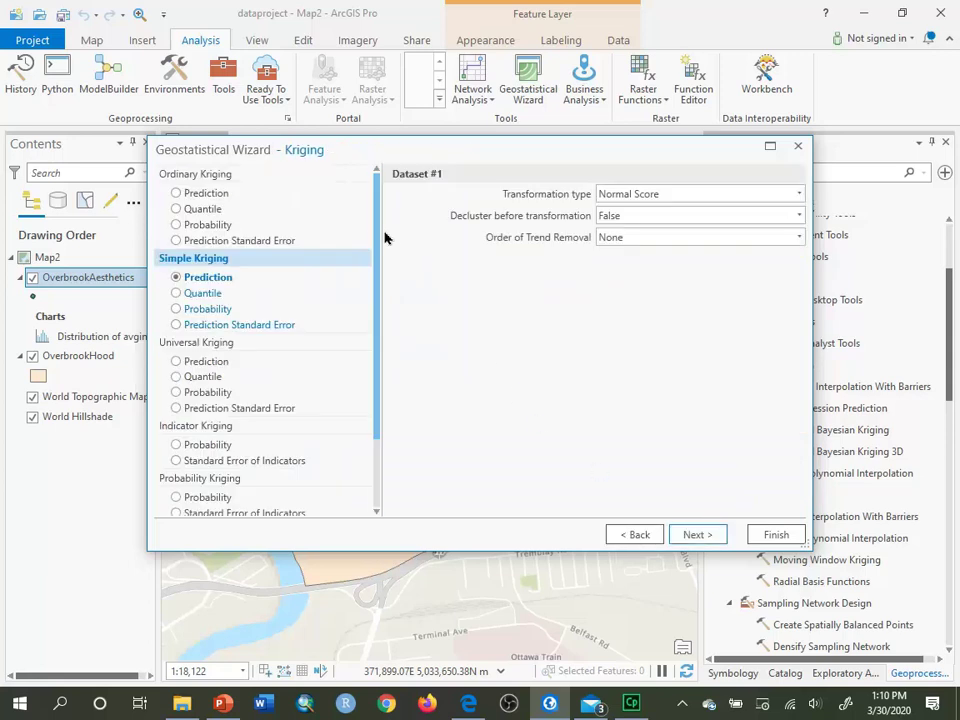
# - Select Ordinary Kriging > Prediction and advance to the Semivariogram/Covariance Modeling page
pyautogui.moveTo(380, 230); pyautogui.dragTo(375, 193)
pyautogui.click(176, 193)
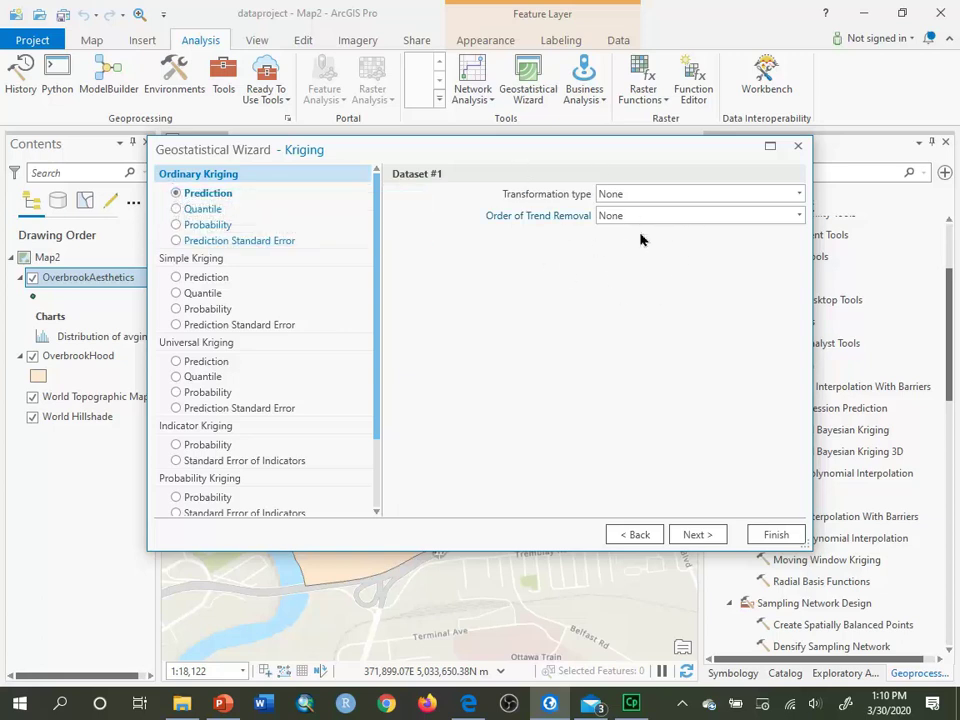
pyautogui.click(697, 535)
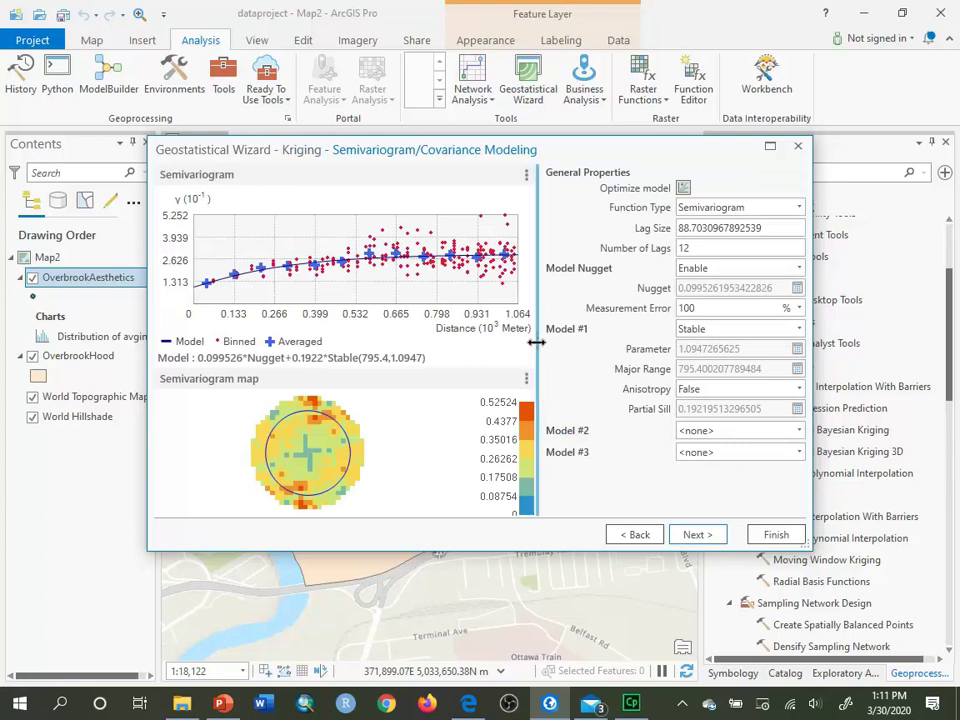
# - Widen the semivariogram graph panel and make the wizard taller to enlarge both plots
pyautogui.moveTo(537, 342); pyautogui.dragTo(602, 347)
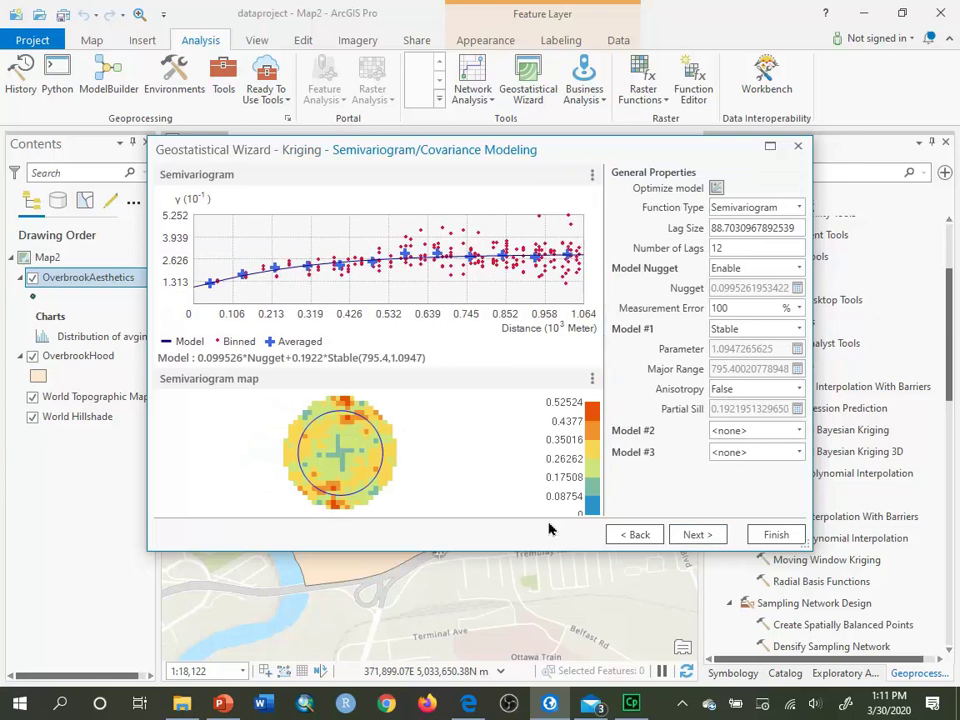
pyautogui.moveTo(542, 551); pyautogui.dragTo(533, 651)
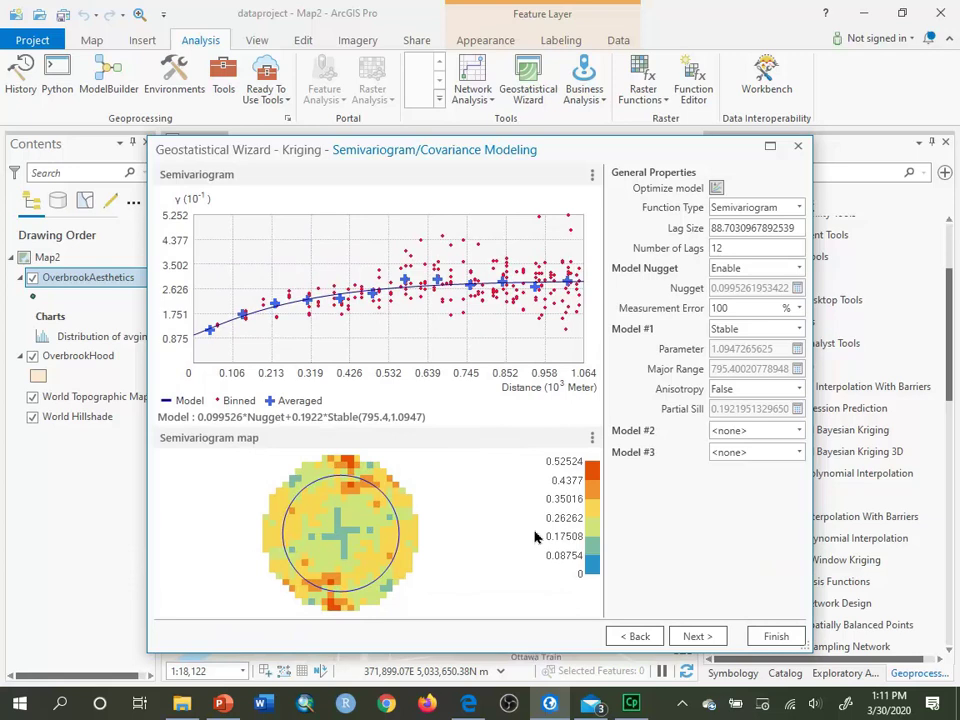
# - Toggle Show binned values off, back on, and finally off in the semivariogram menu
pyautogui.click(593, 176)
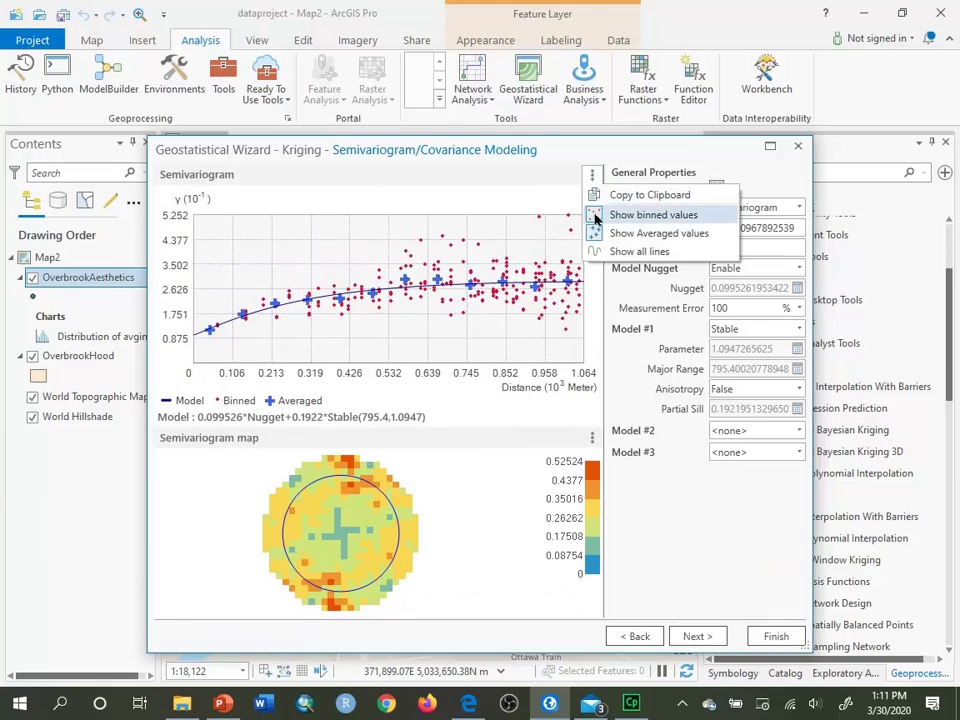
pyautogui.click(595, 216)
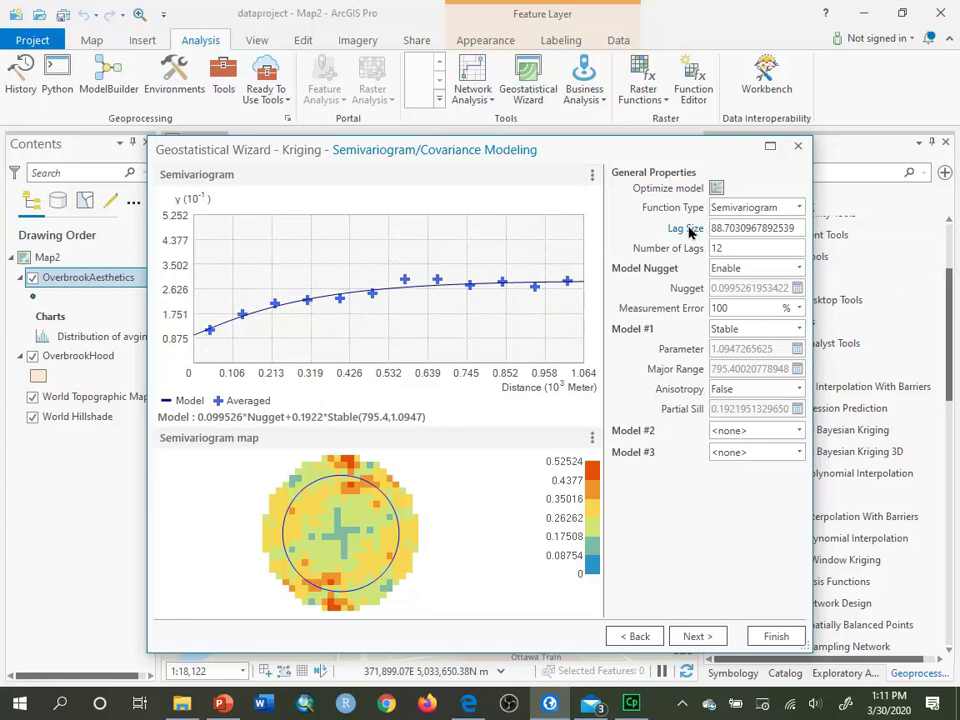
pyautogui.click(592, 175)
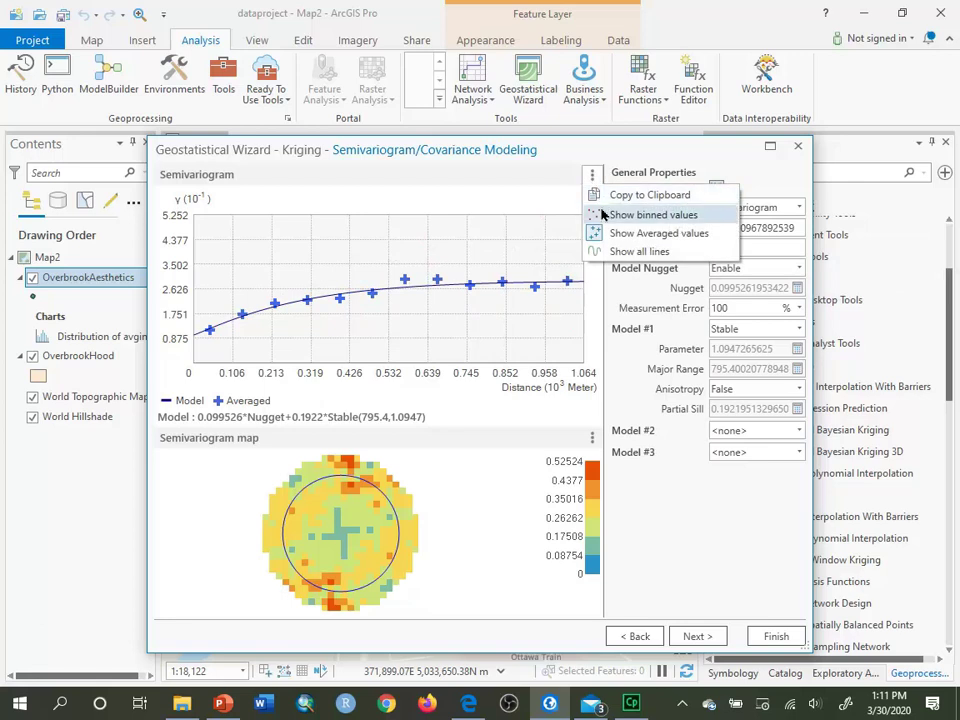
pyautogui.click(603, 216)
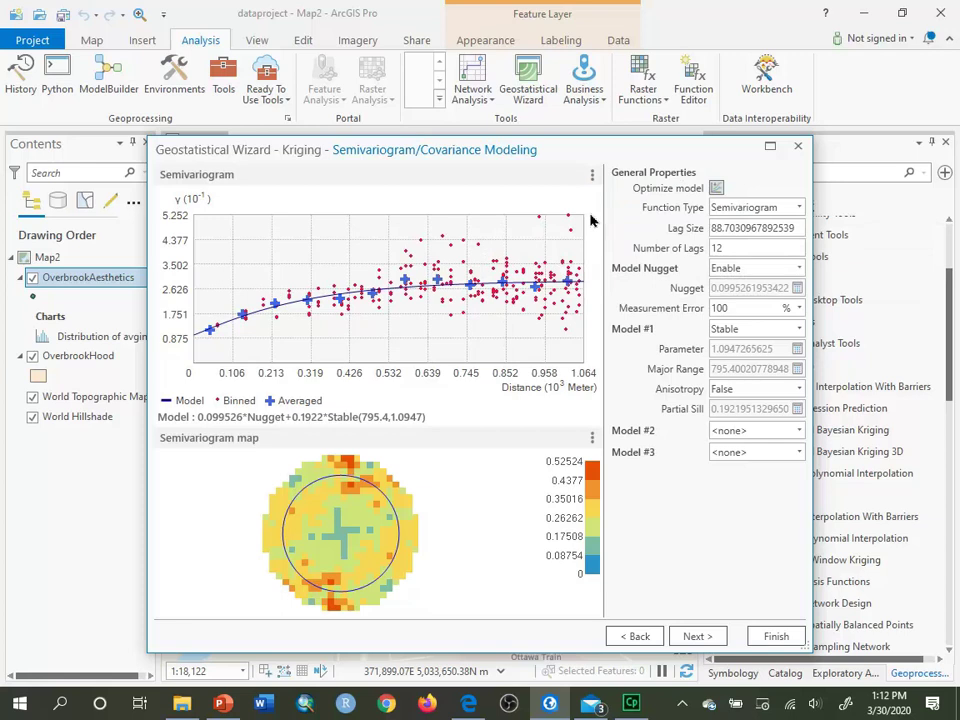
pyautogui.click(592, 177)
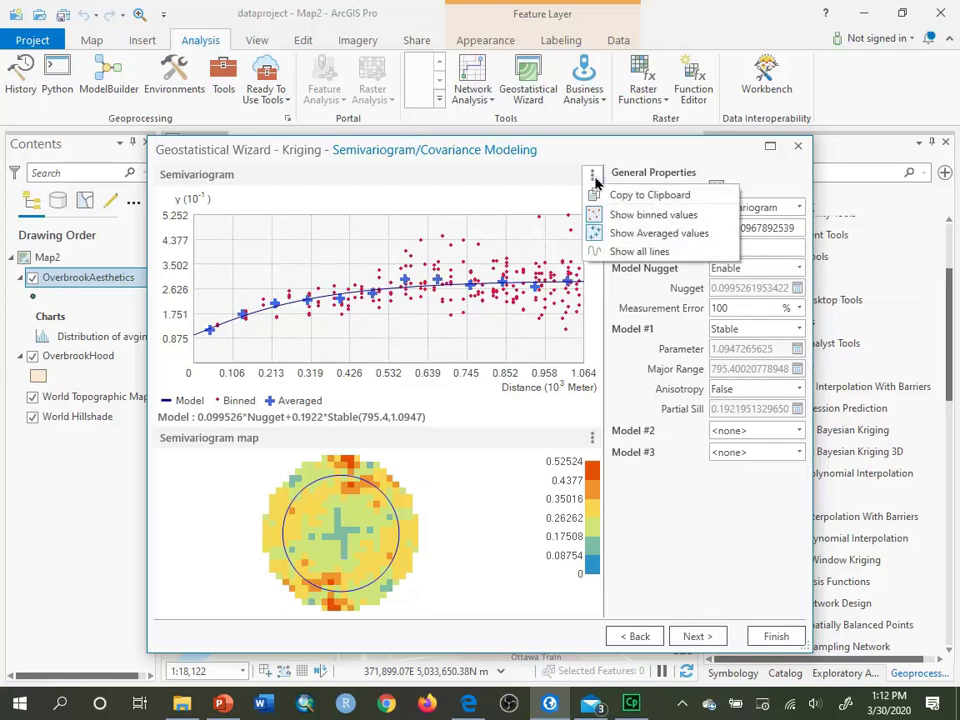
pyautogui.click(592, 216)
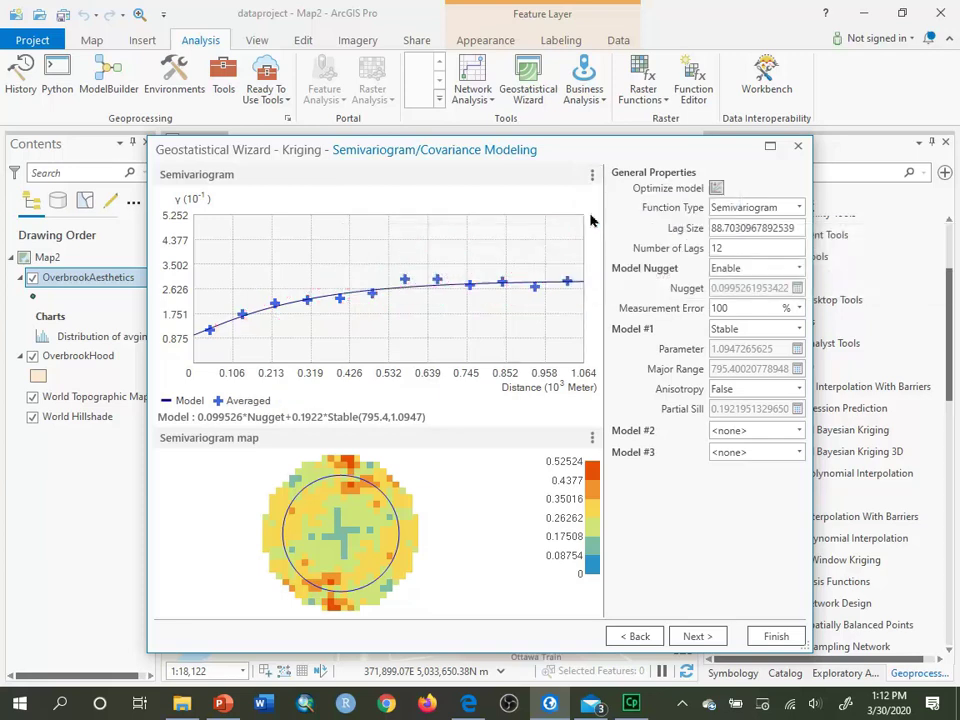
pyautogui.click(592, 175)
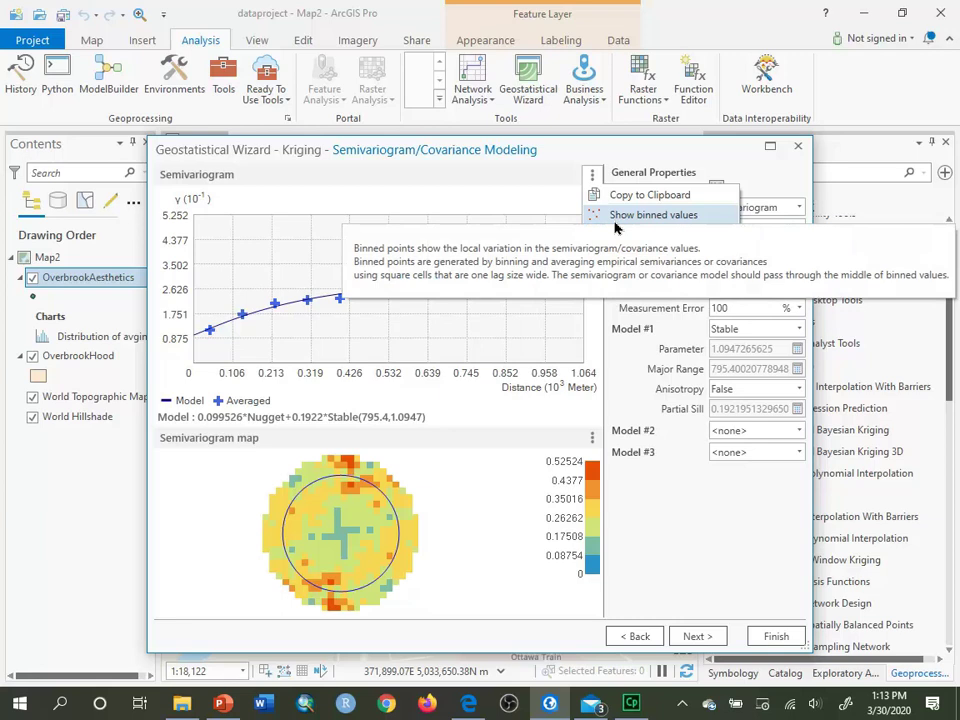
pyautogui.click(597, 215)
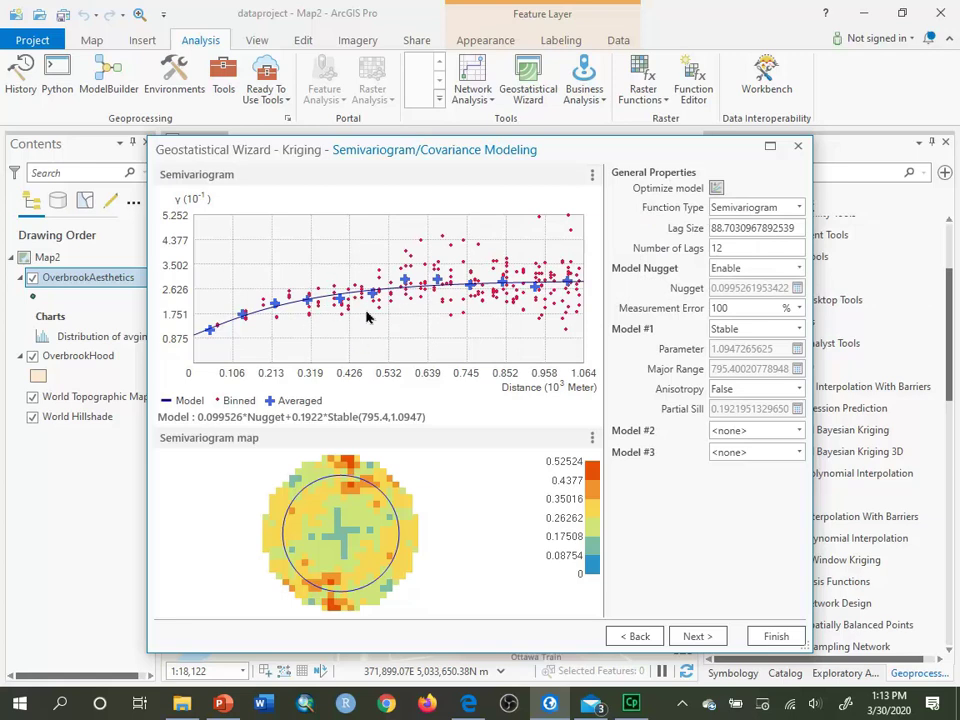
pyautogui.click(592, 175)
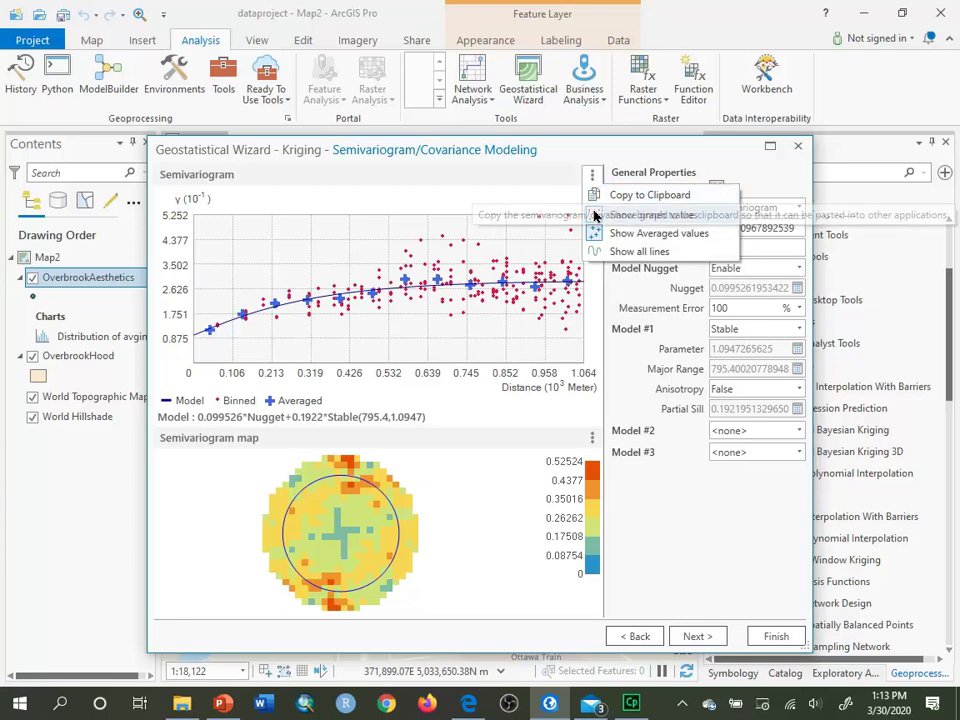
pyautogui.click(596, 215)
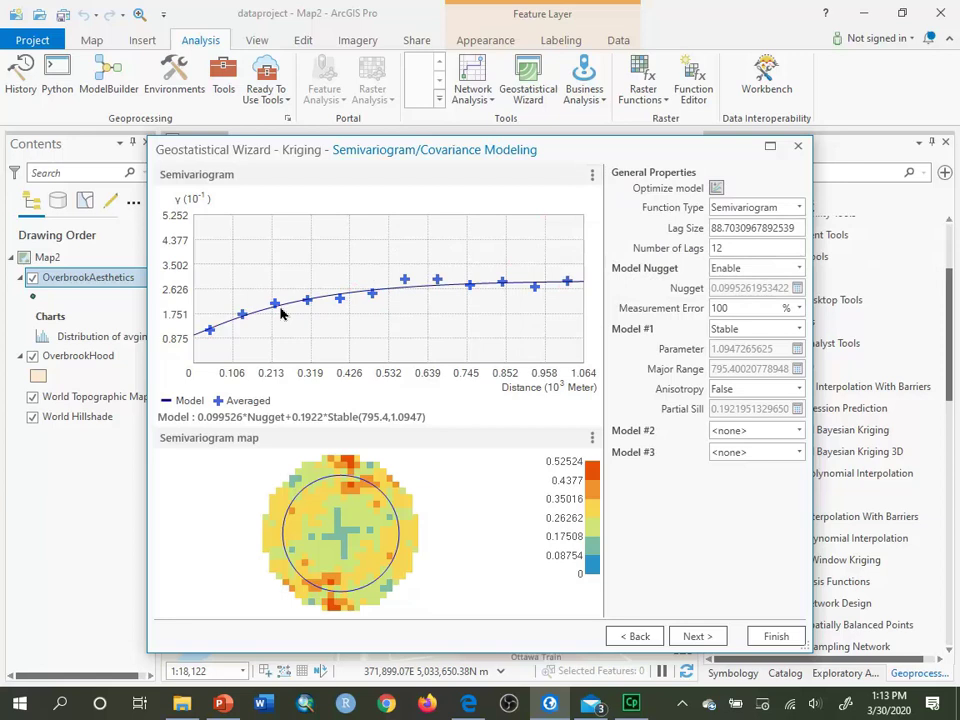
# - Set Model #1 to Gaussian and optimize its parameters
pyautogui.click(796, 330)
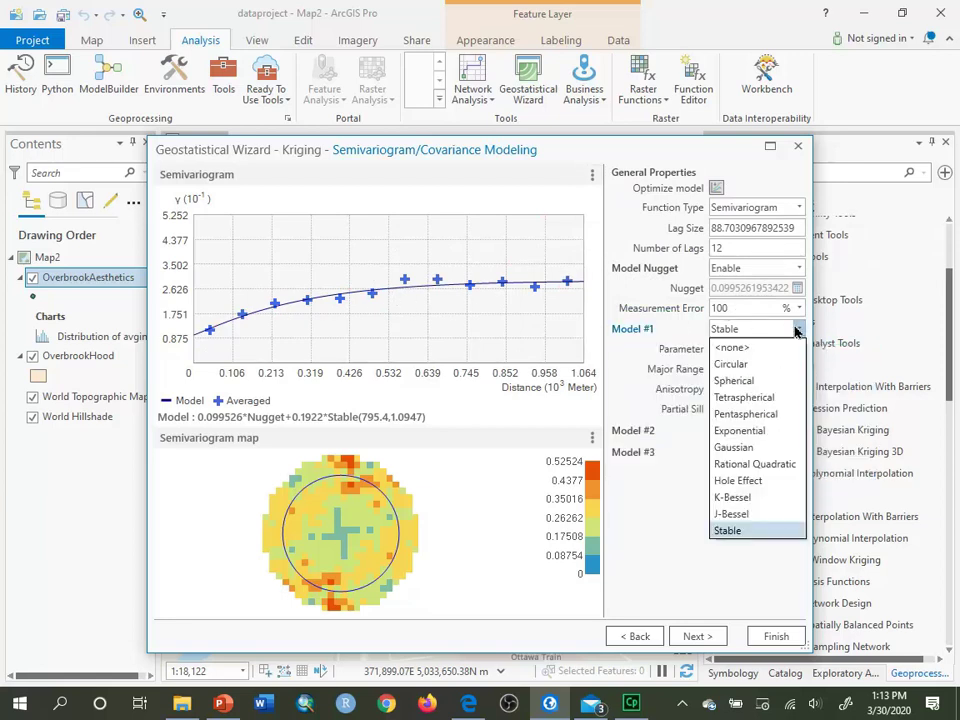
pyautogui.click(753, 448)
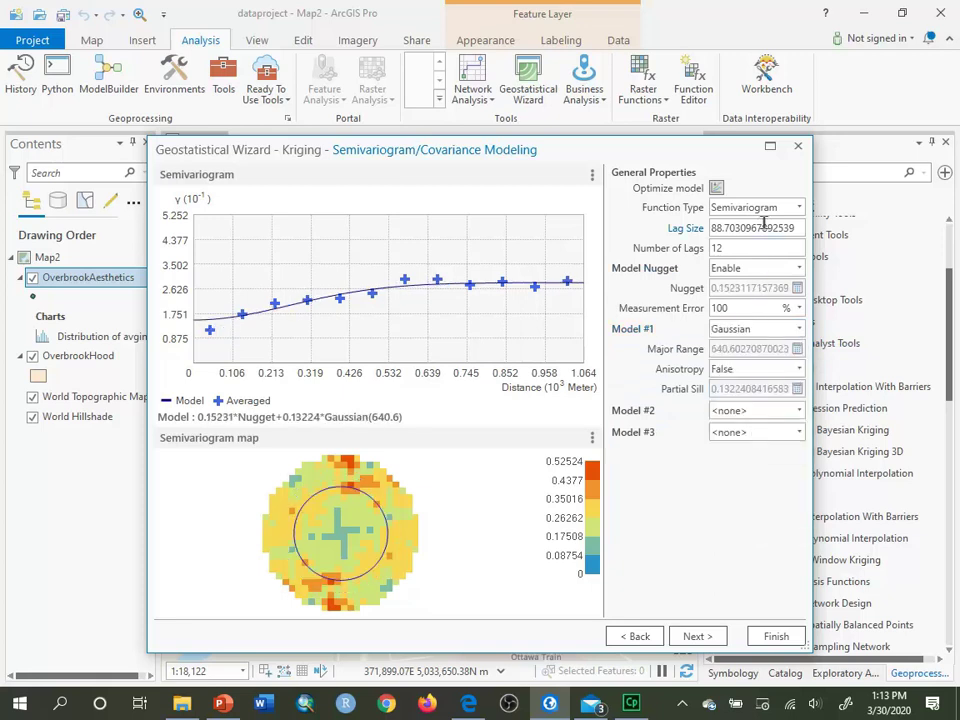
pyautogui.click(716, 189)
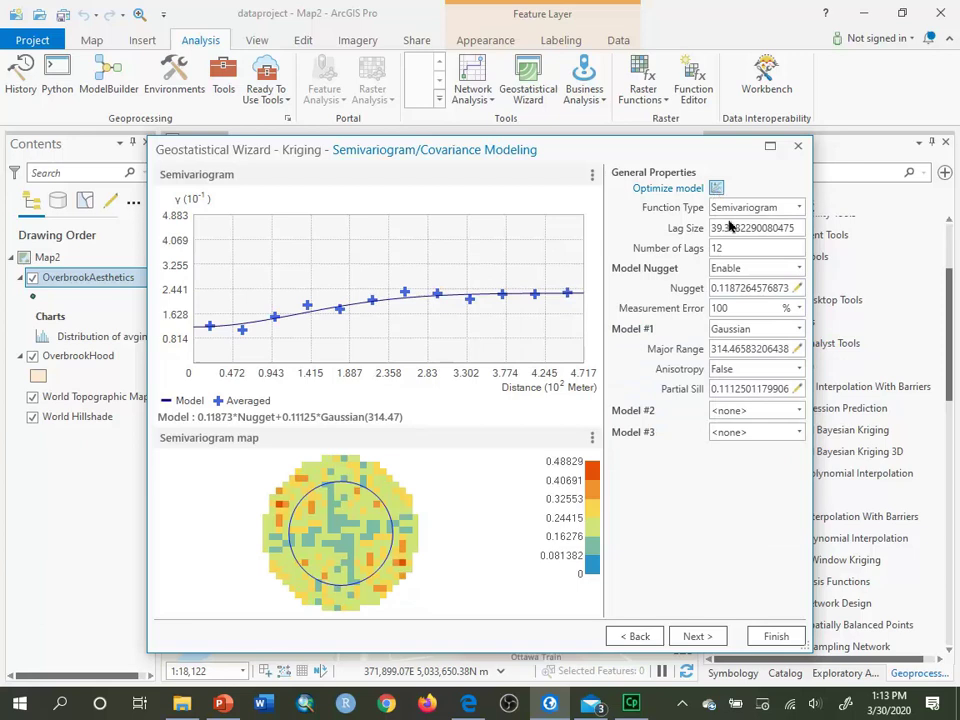
# - Switch Model #1 to Spherical and optimize it, giving 0.091944*Nugget + 0.17375*Spherical(471.05)
pyautogui.click(799, 330)
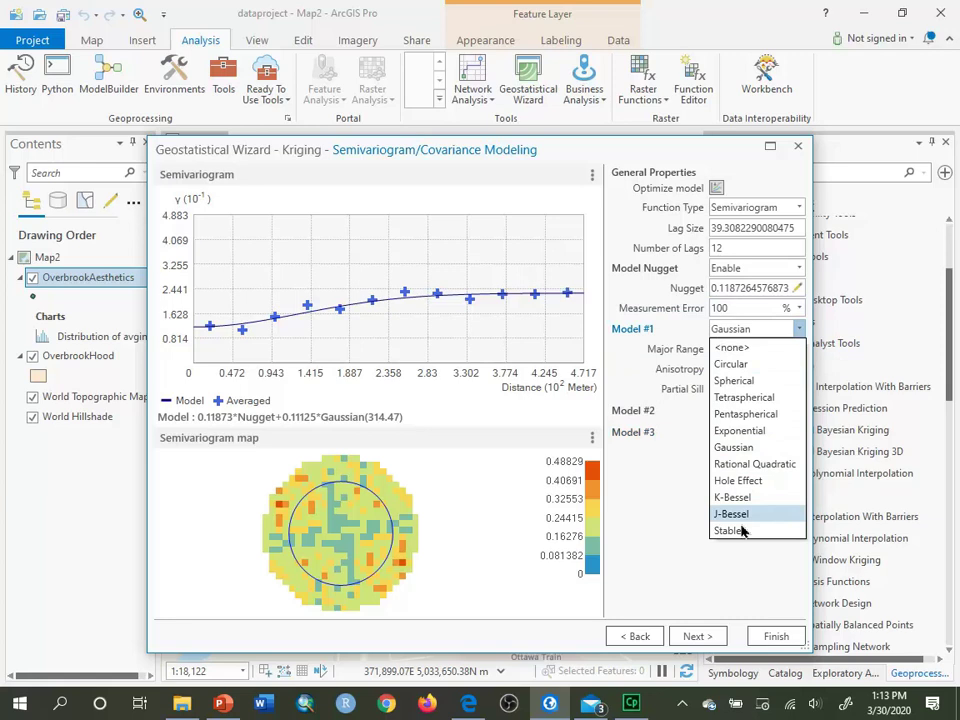
pyautogui.click(755, 382)
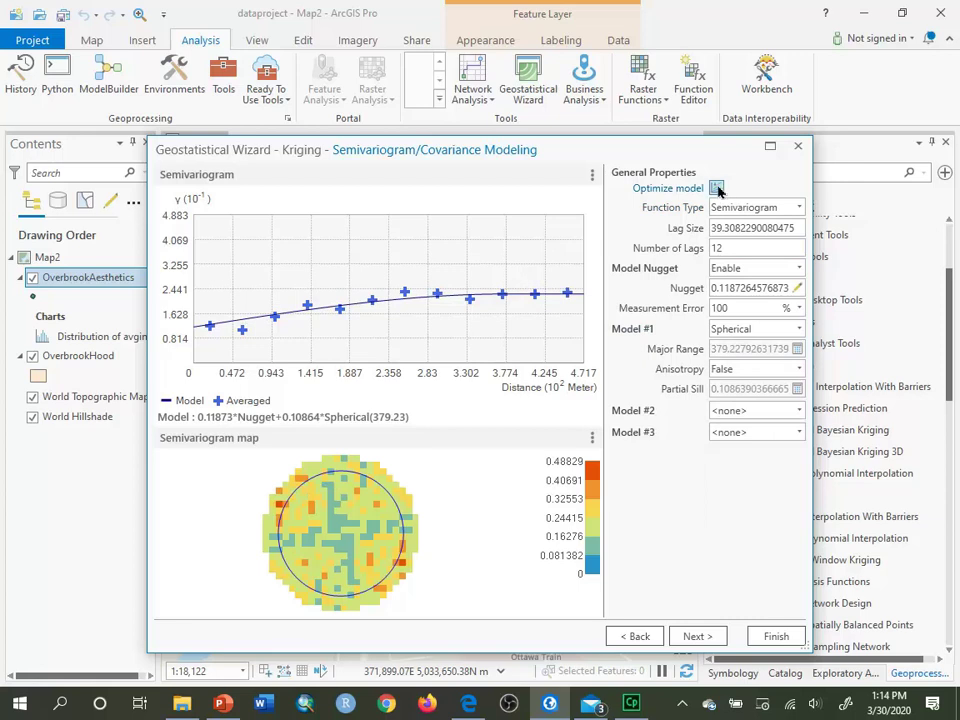
pyautogui.click(717, 189)
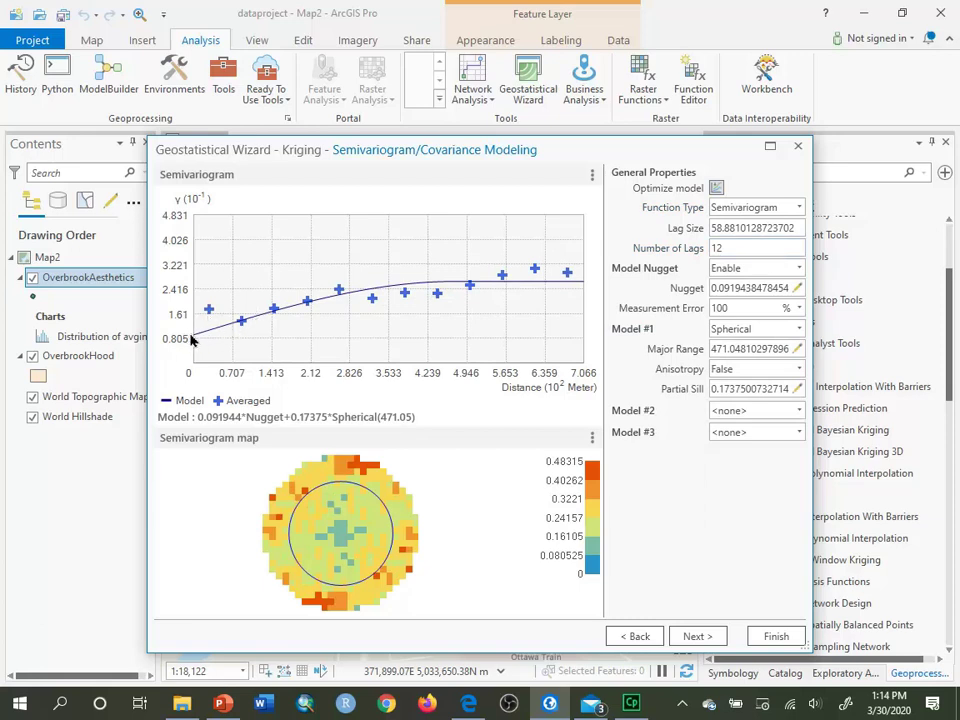
# - Keep Semivariogram type and re-optimize a Gaussian model: 0.11873*Nugget + 0.11125*Gaussian(314.47)
pyautogui.click(797, 208)
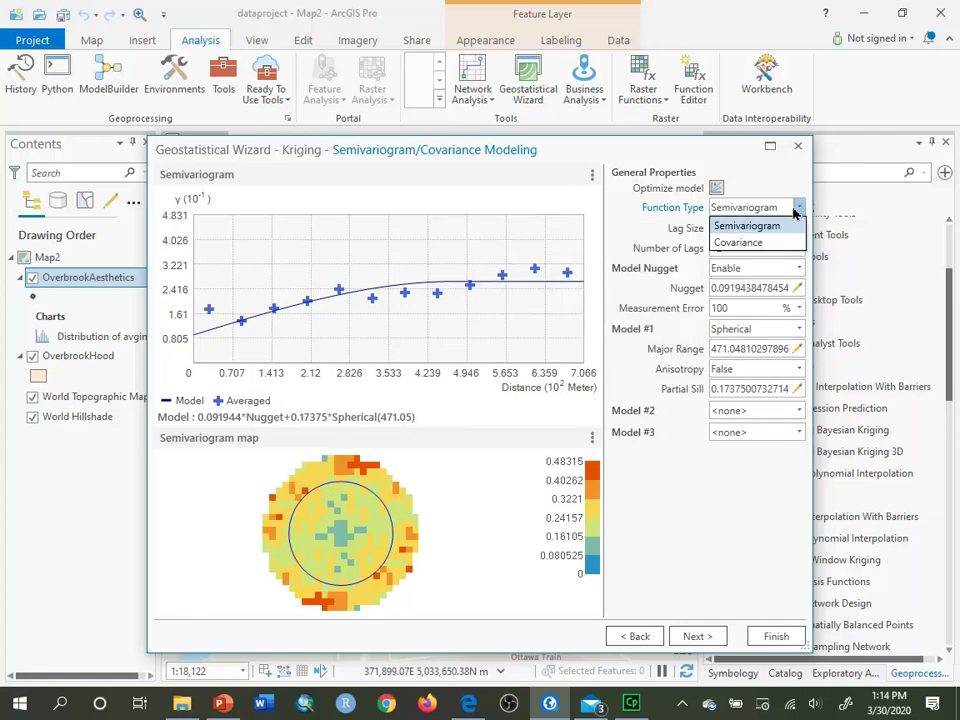
pyautogui.click(797, 208)
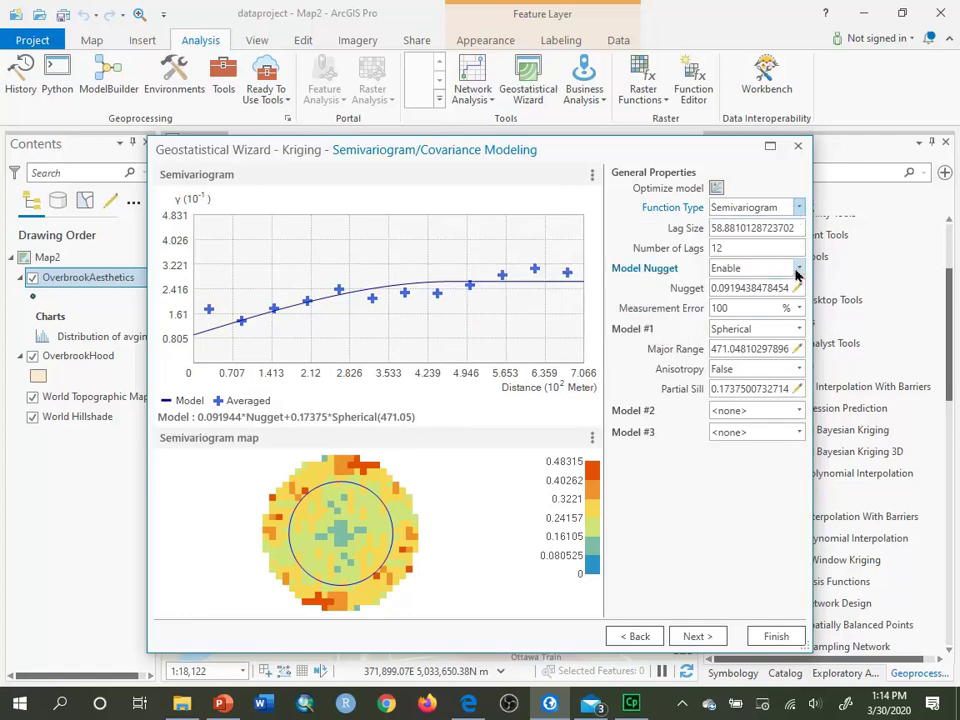
pyautogui.click(798, 329)
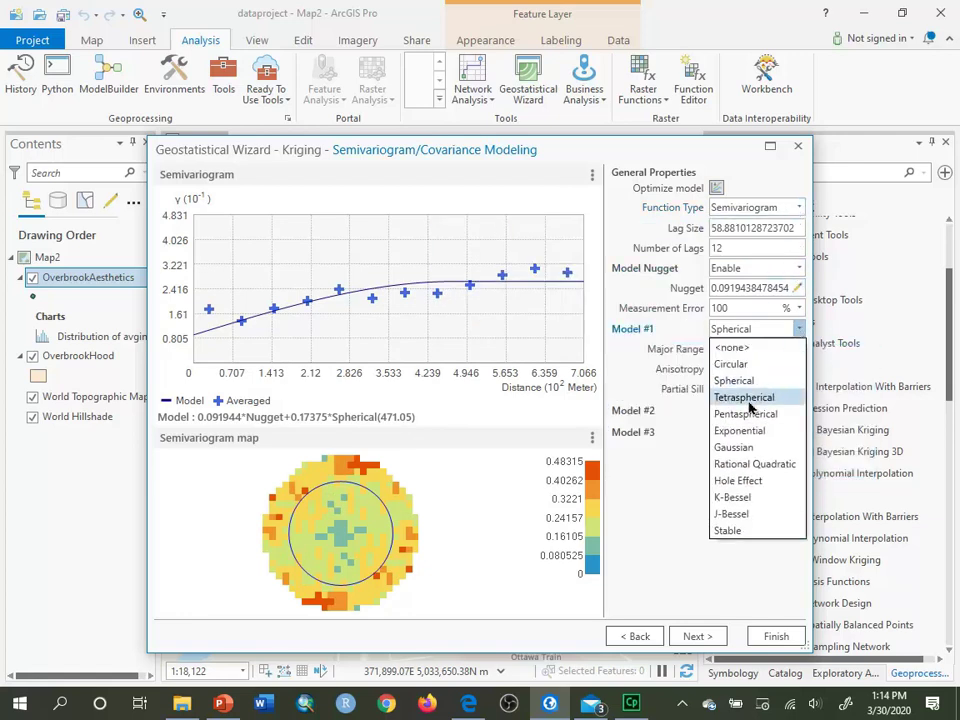
pyautogui.click(735, 447)
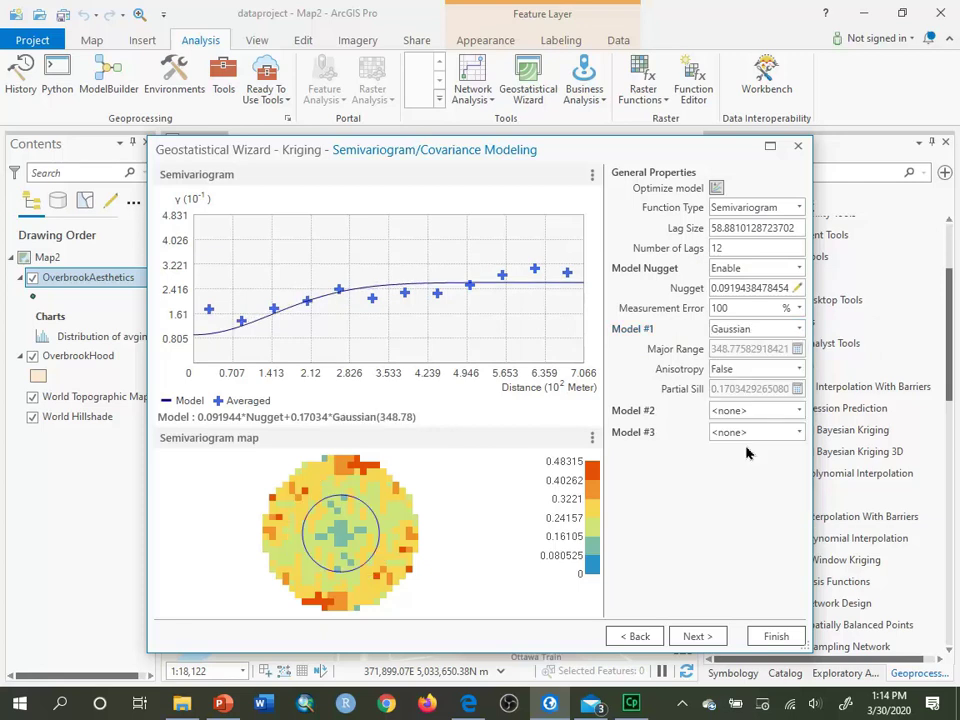
pyautogui.click(716, 188)
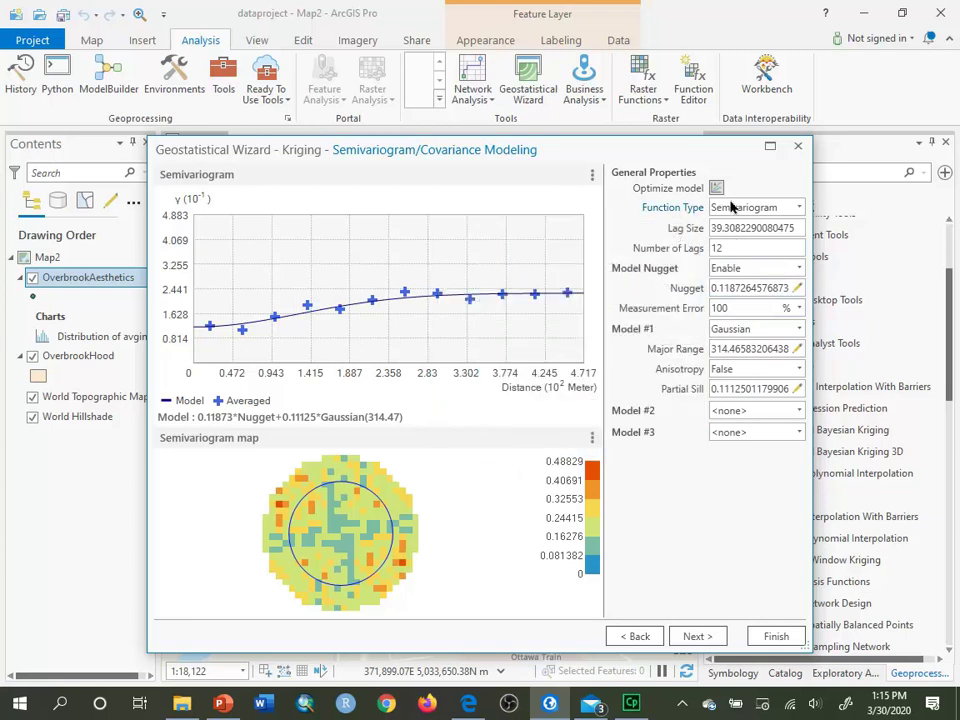
# - Optimize a Stable model, then switch to Spherical: 0.10375*Nugget + 0.16012*Spherical(570.3)
pyautogui.click(731, 207)
pyautogui.click(733, 208)
pyautogui.click(797, 329)
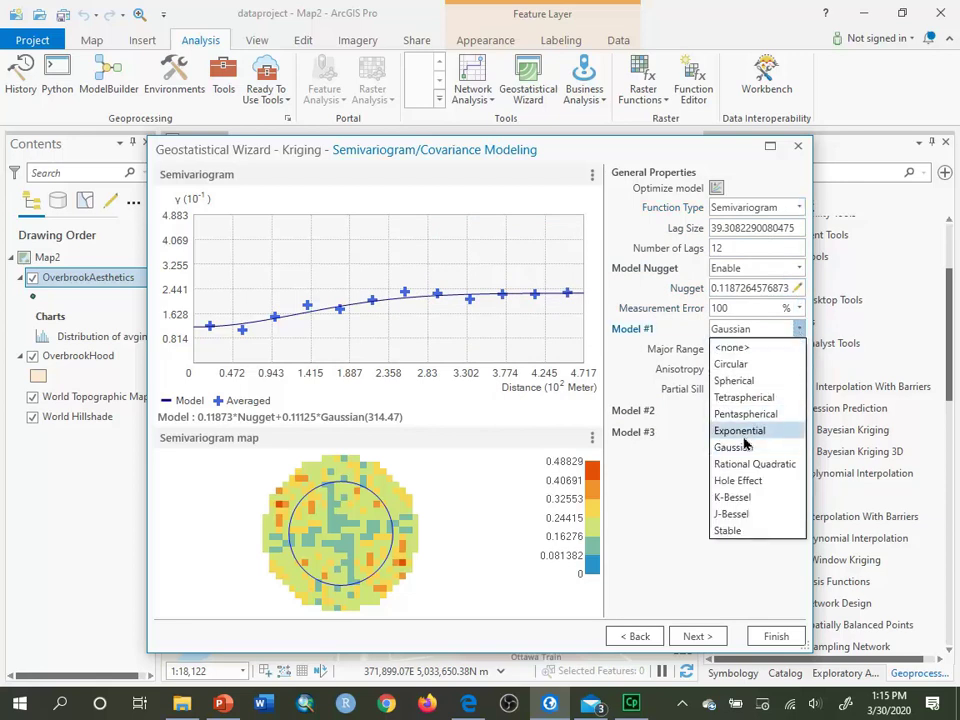
pyautogui.click(740, 530)
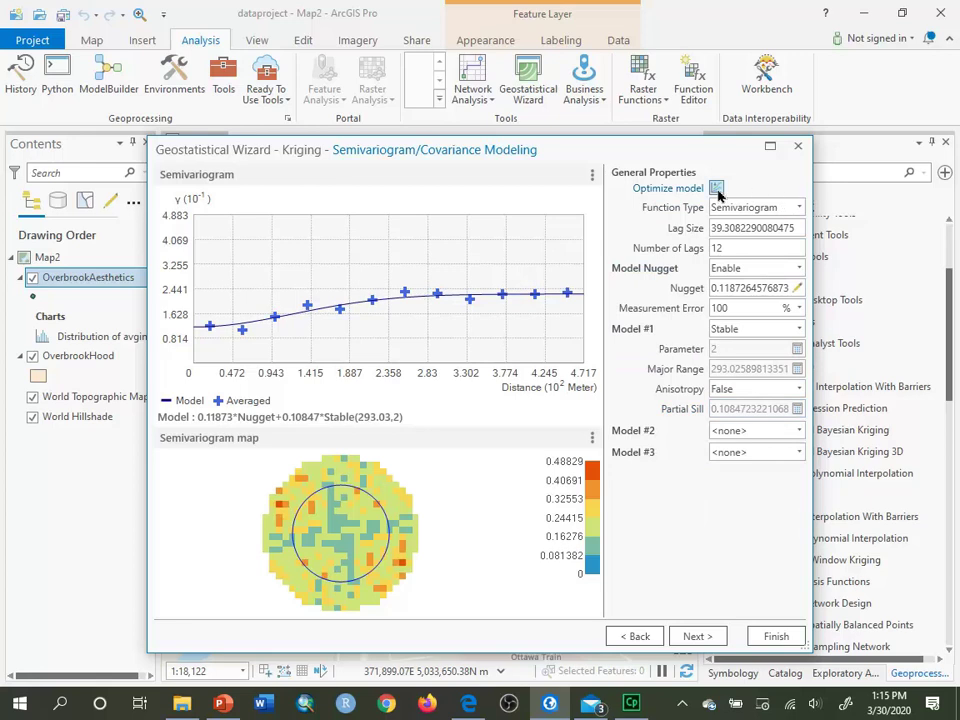
pyautogui.click(717, 190)
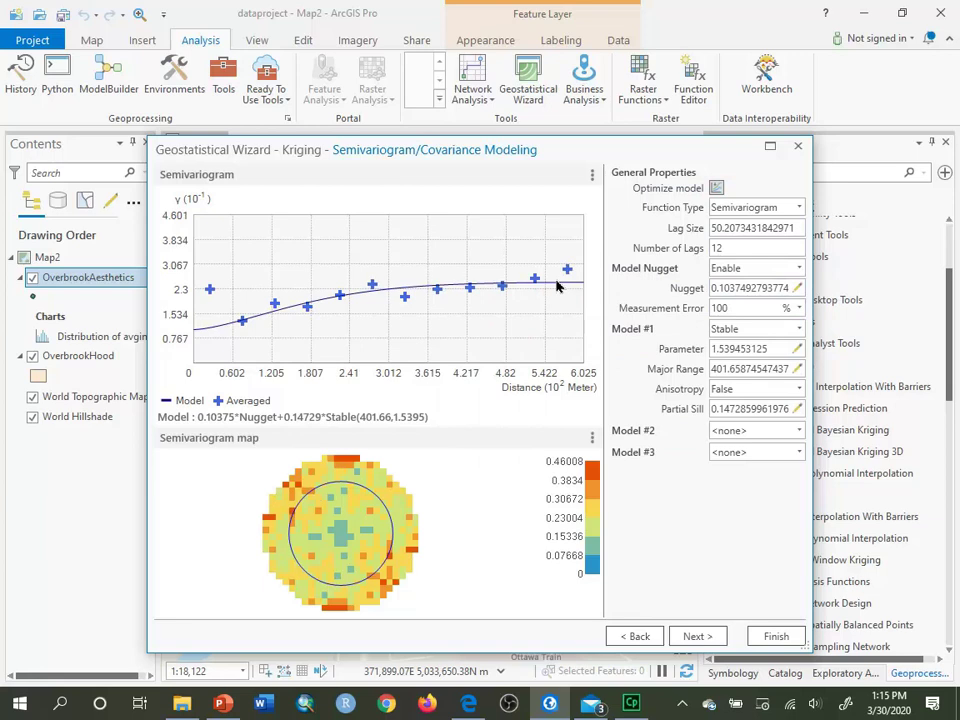
pyautogui.click(799, 330)
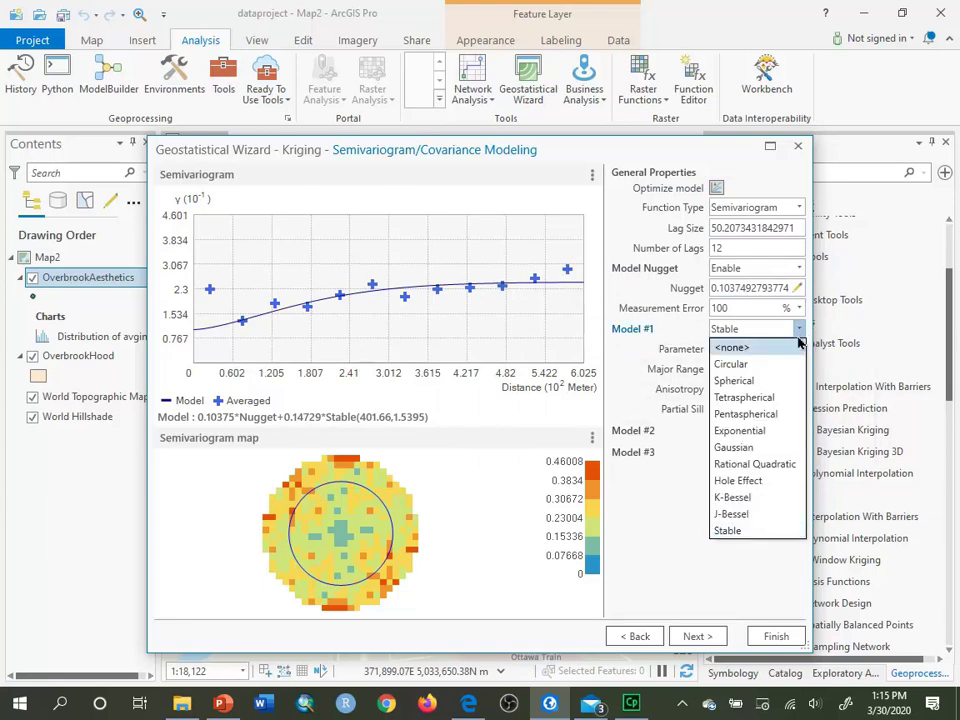
pyautogui.click(774, 381)
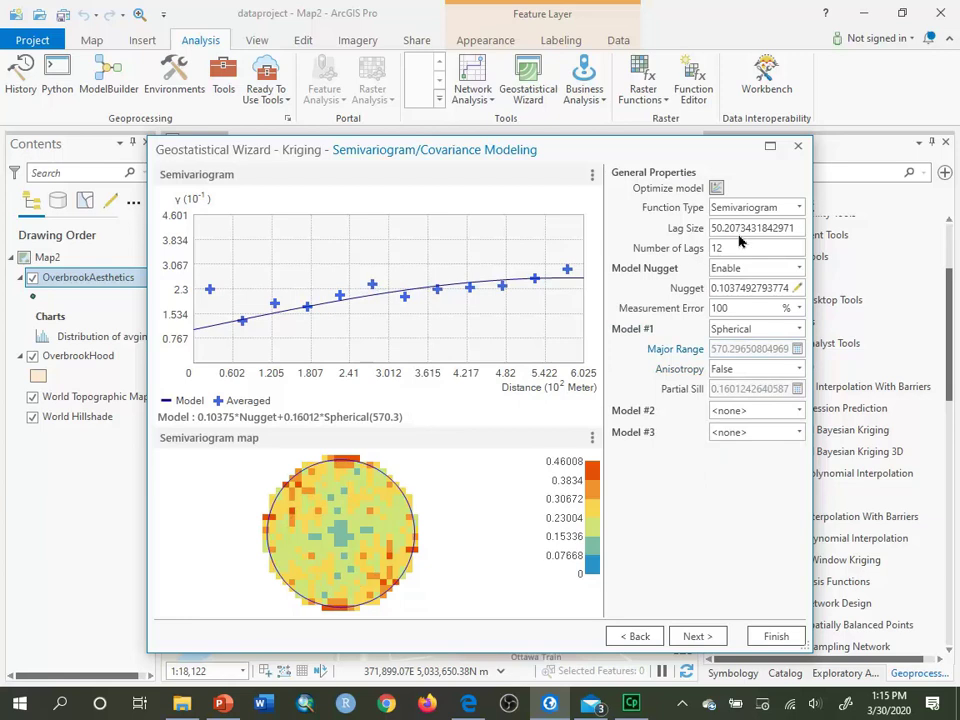
pyautogui.click(715, 188)
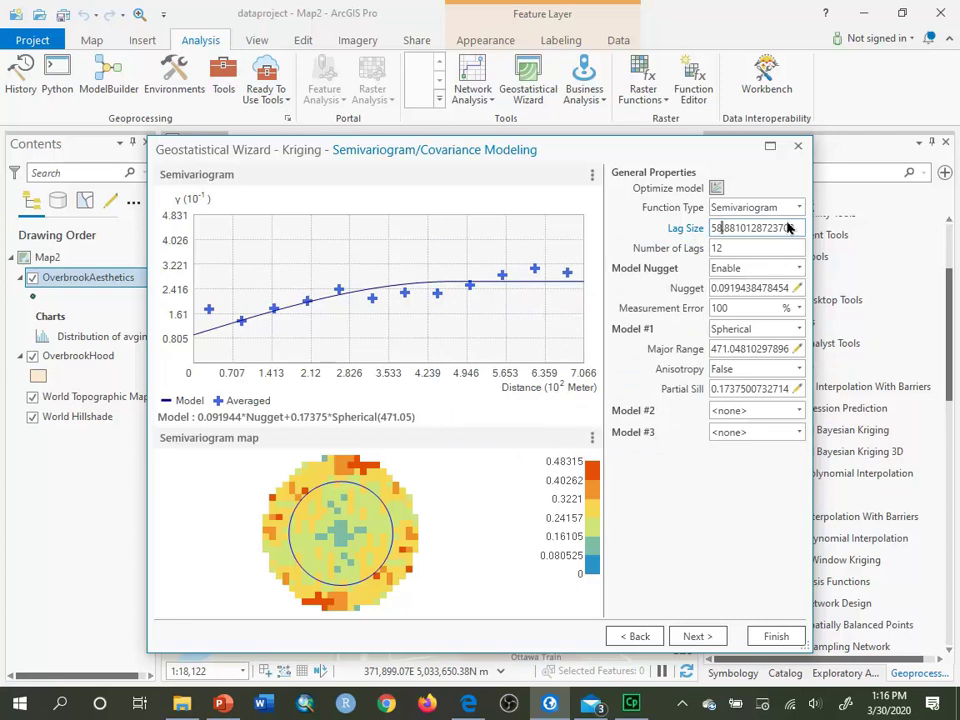
# - Edit the lag size, trying 60.88 along the way, and settle on 70 over 12 lags
pyautogui.moveTo(795, 228); pyautogui.dragTo(703, 232)
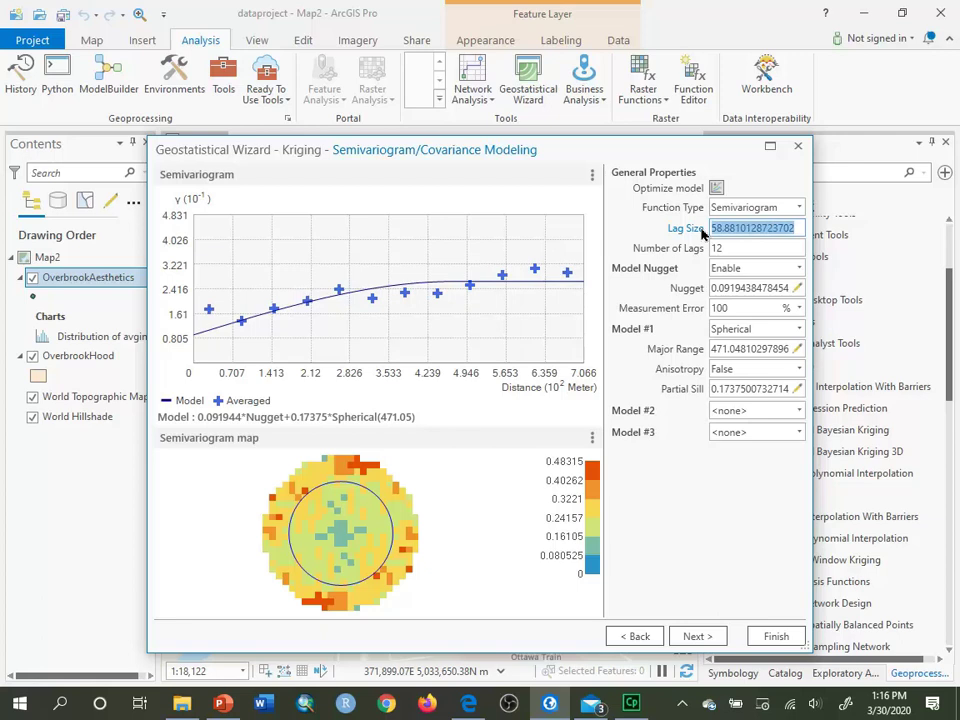
pyautogui.write('1')
pyautogui.write('0')
pyautogui.click(665, 232)
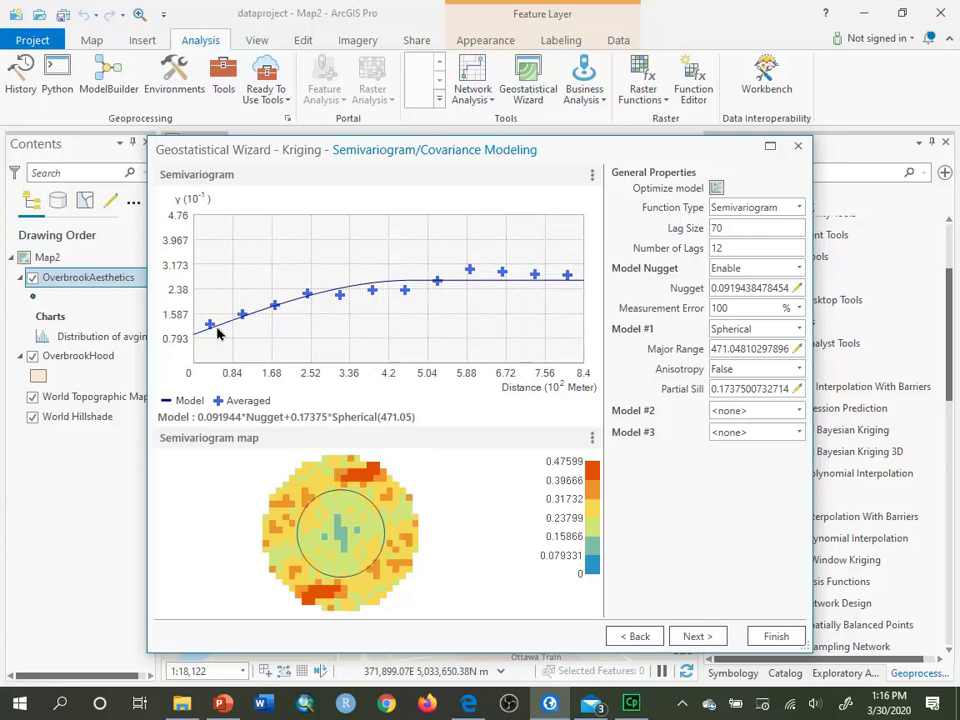
pyautogui.click(716, 188)
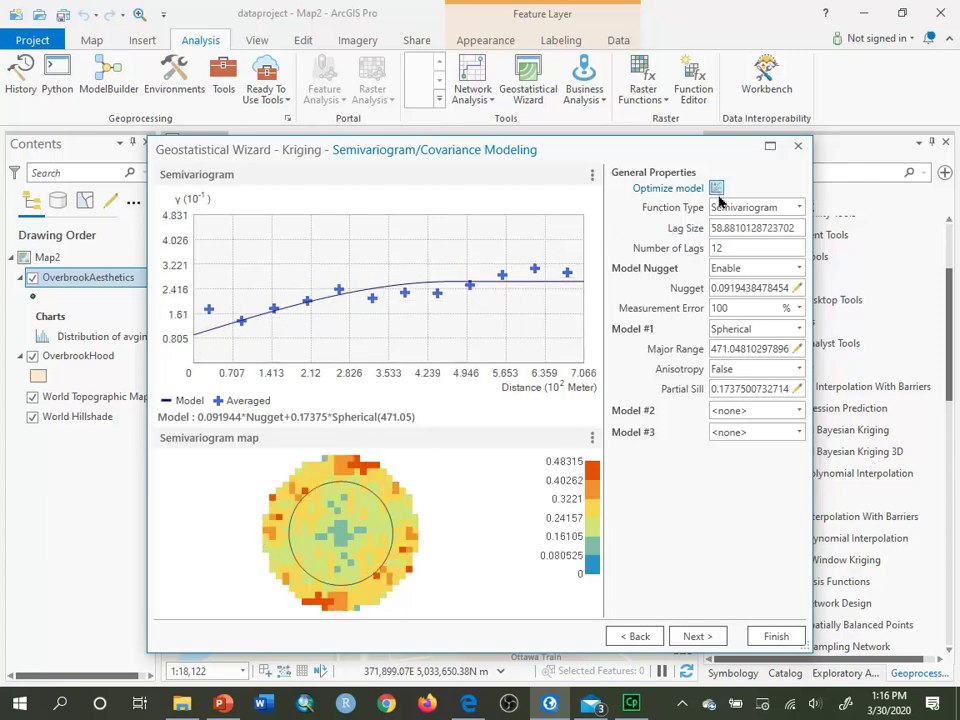
pyautogui.moveTo(726, 230)
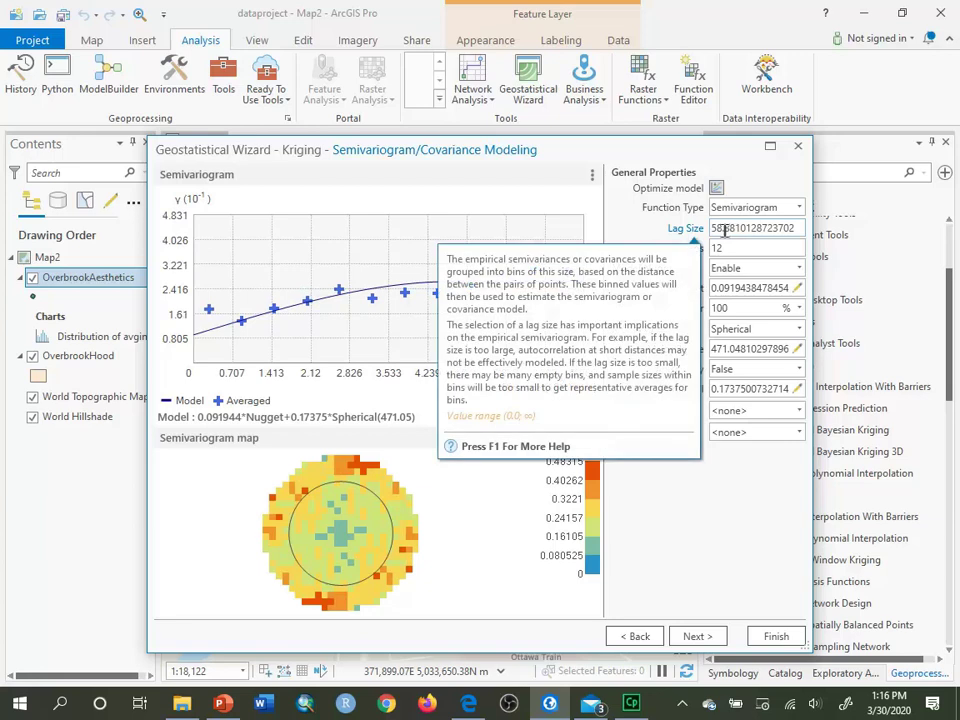
pyautogui.moveTo(722, 228); pyautogui.dragTo(700, 232)
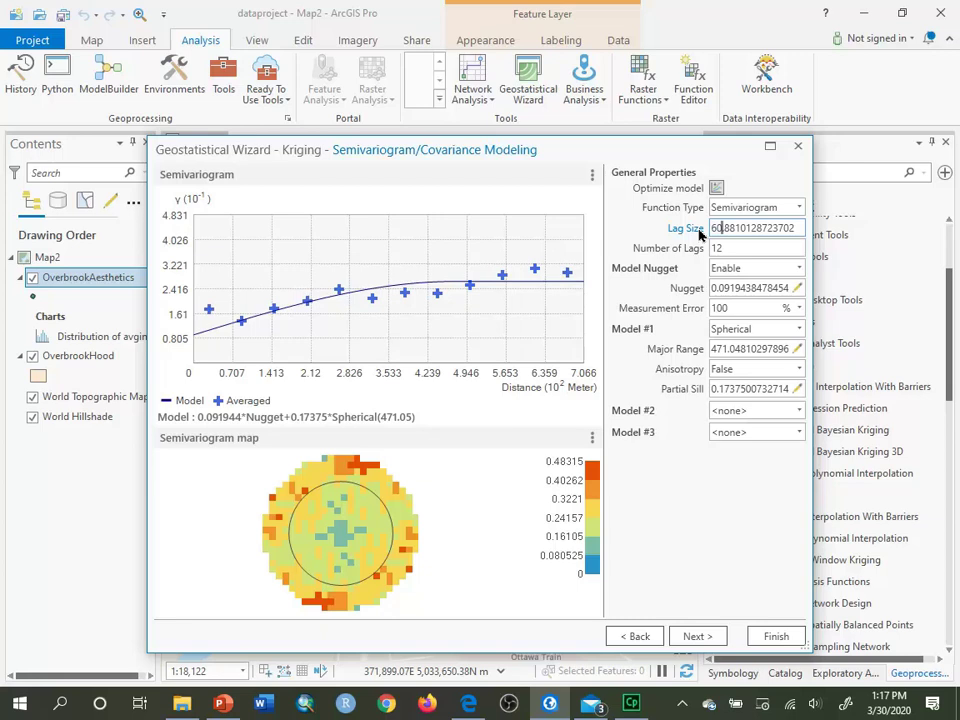
pyautogui.write('60')
pyautogui.click(648, 238)
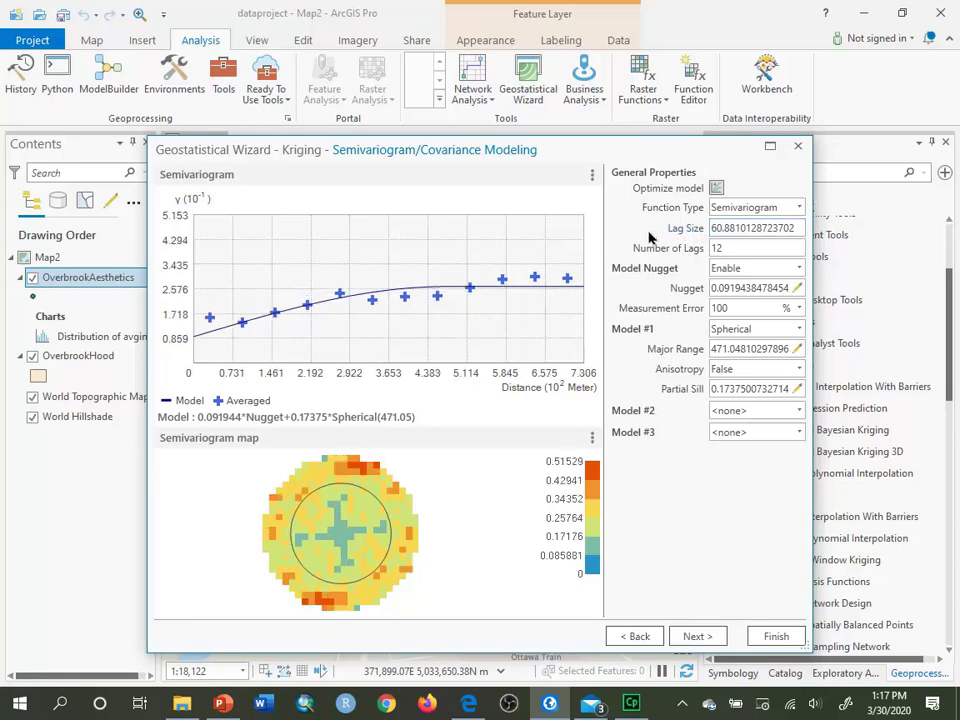
pyautogui.moveTo(721, 229); pyautogui.dragTo(796, 228)
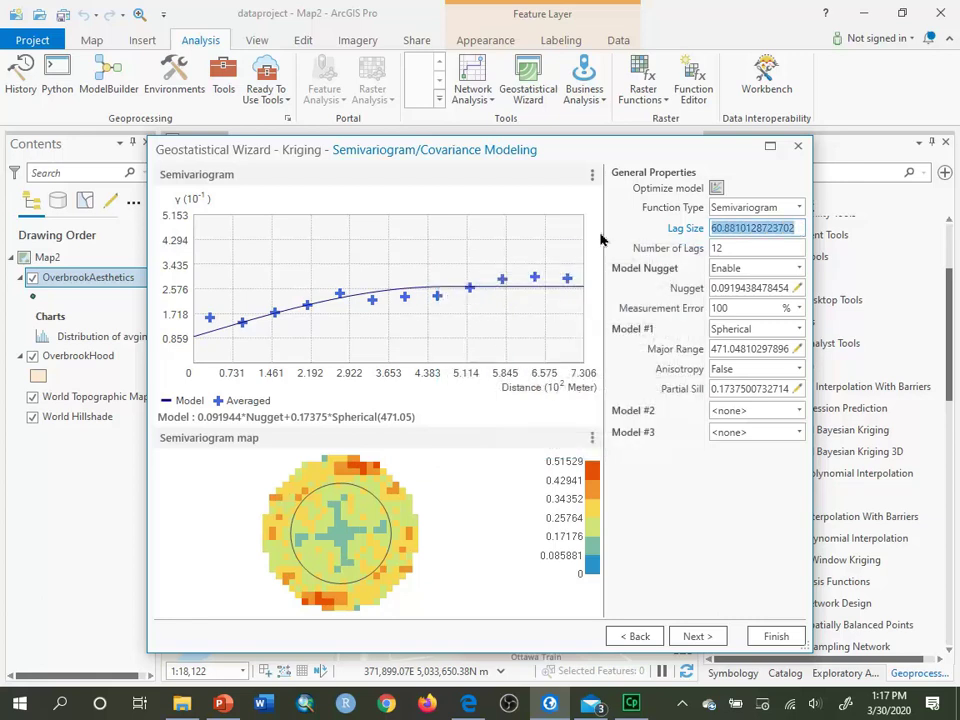
pyautogui.write('70')
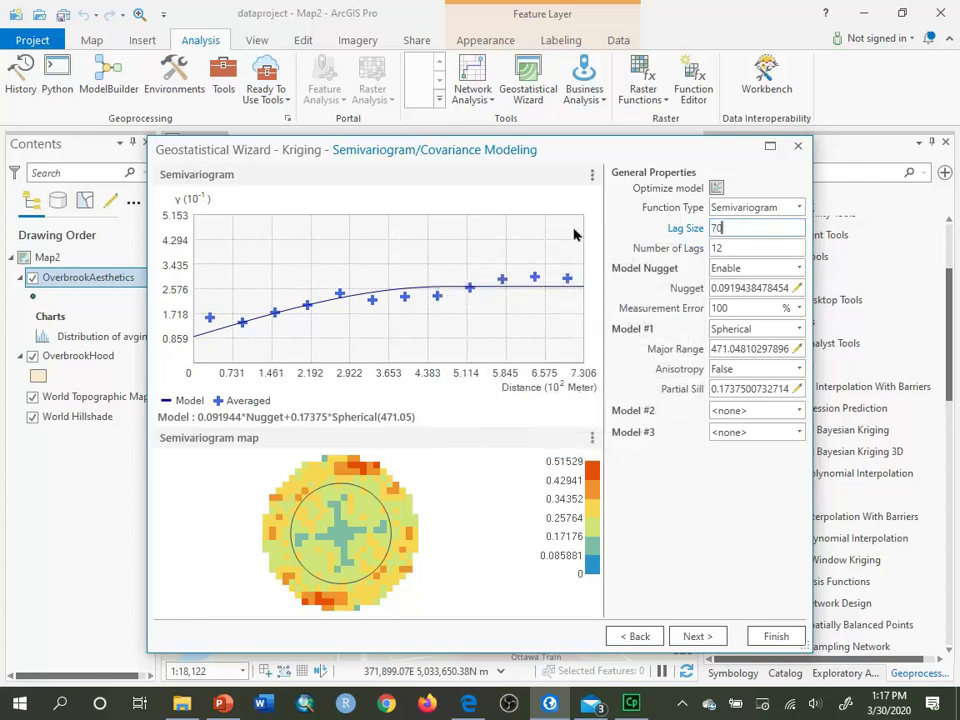
pyautogui.press('Return')
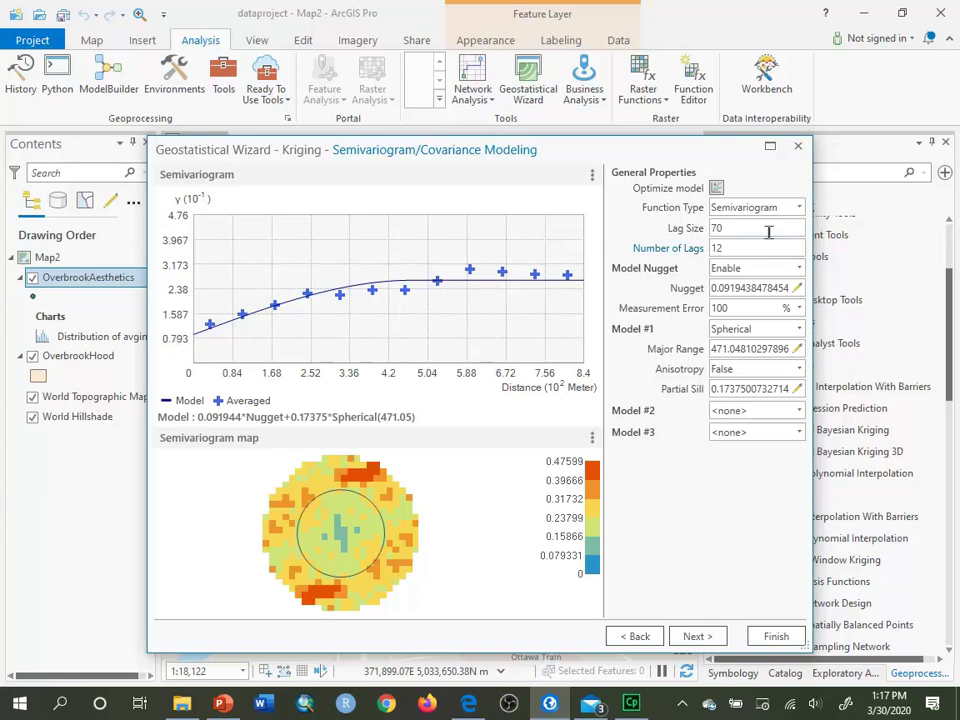
# - Advance to Searching Neighborhood and preview predictions at four points on the map
pyautogui.click(697, 637)
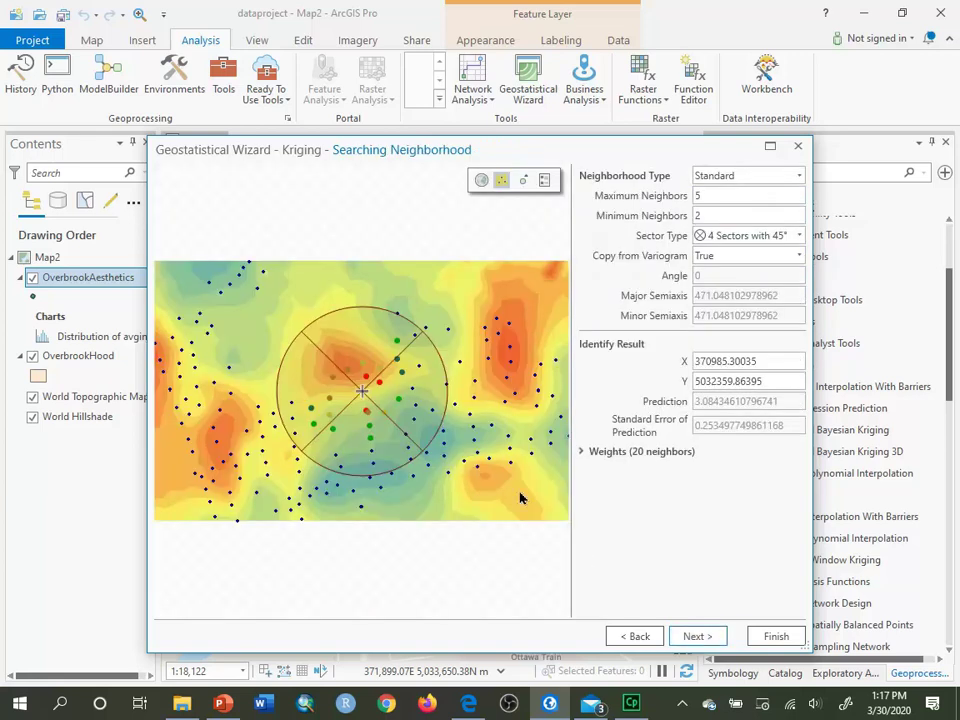
pyautogui.click(258, 428)
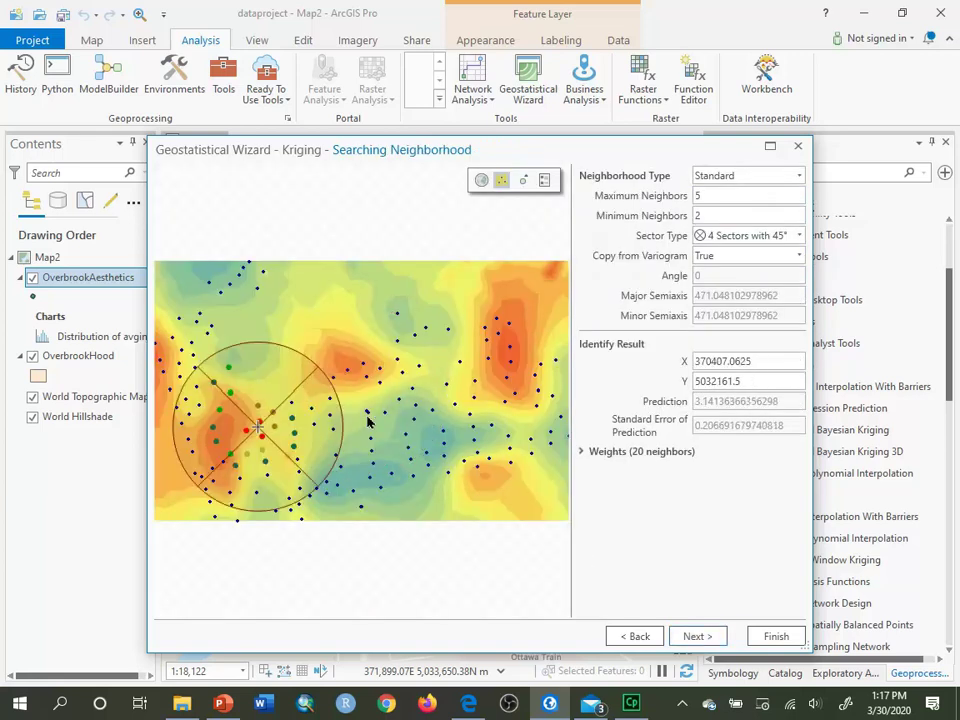
pyautogui.click(392, 389)
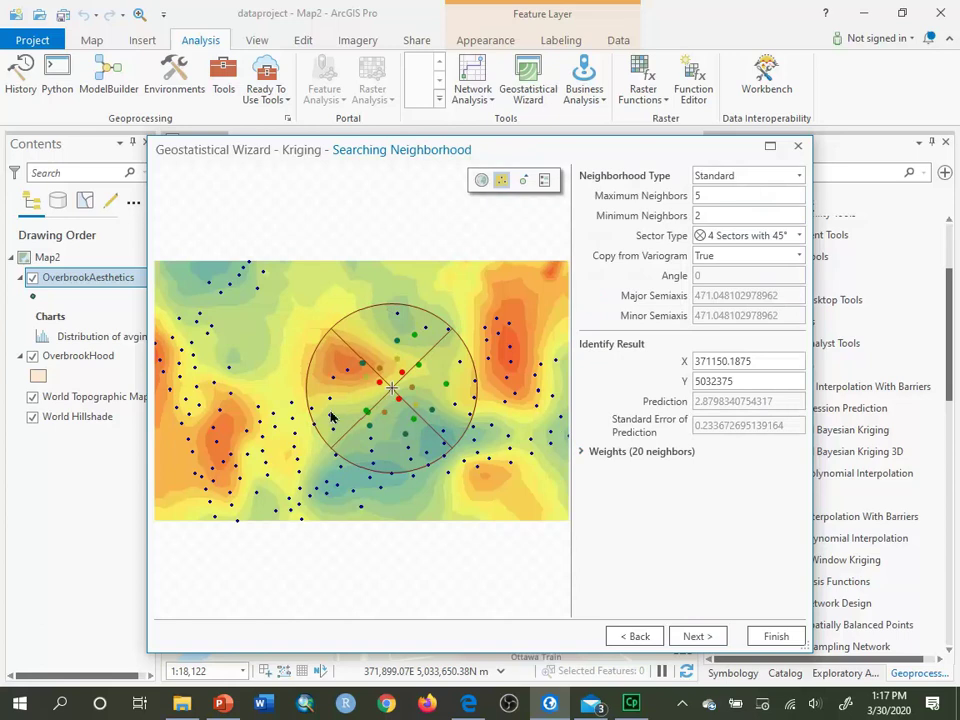
pyautogui.click(296, 407)
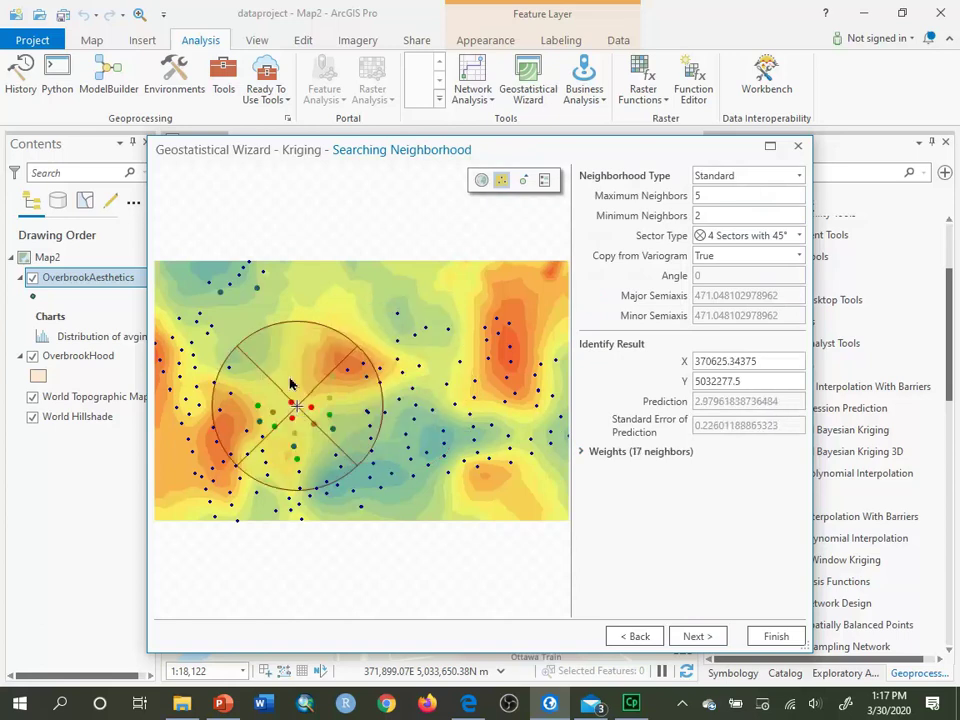
pyautogui.click(289, 377)
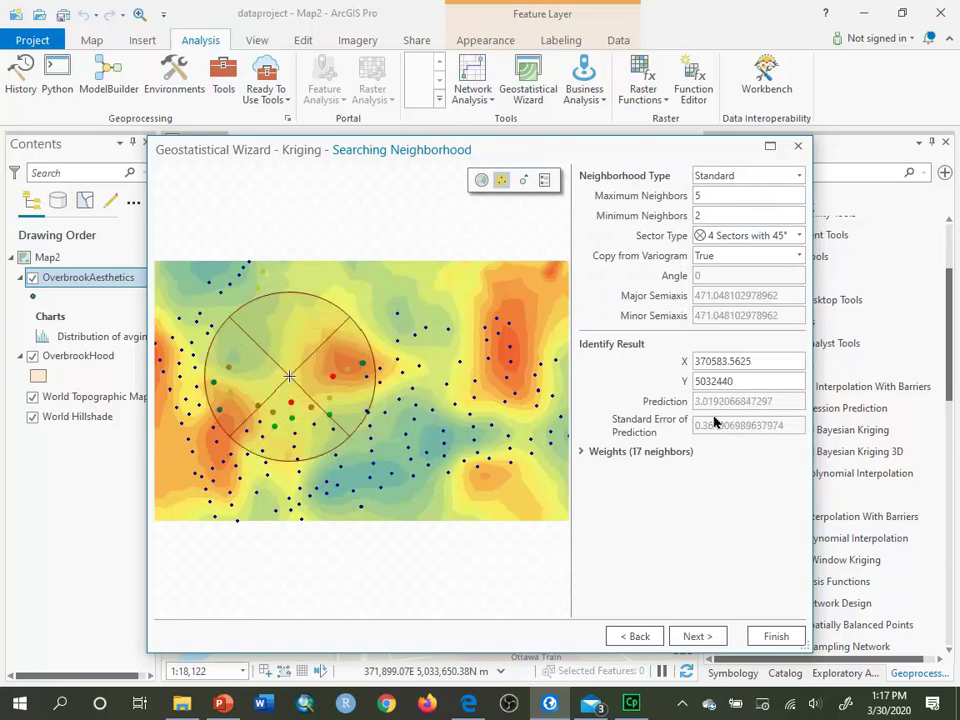
# - Read the probed point's X, Y and prediction, then preview two more locations
pyautogui.click(706, 361)
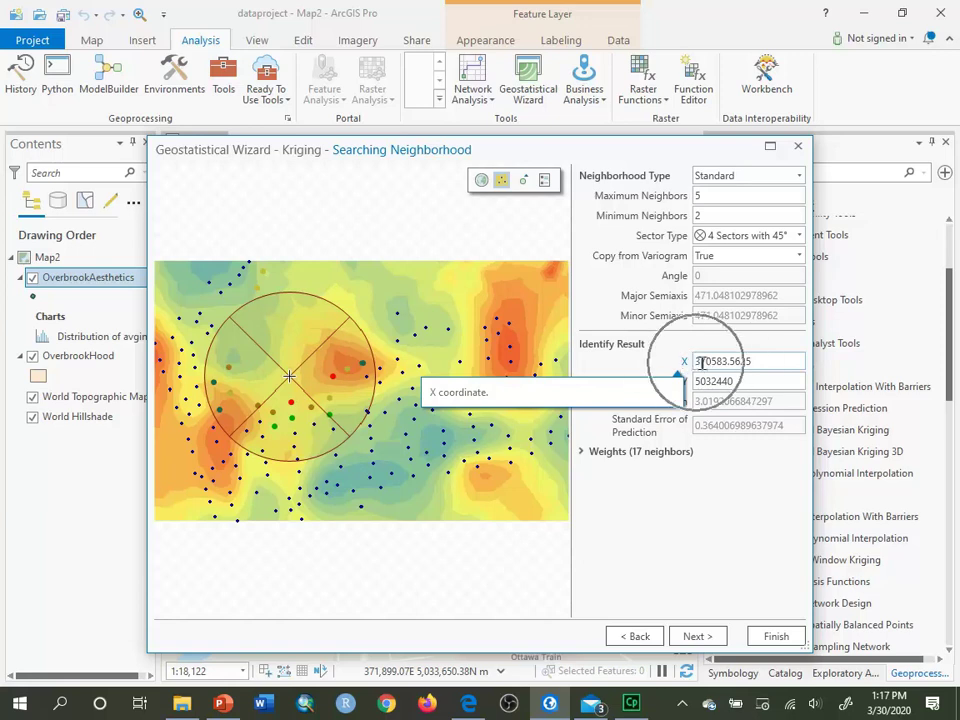
pyautogui.click(743, 364)
pyautogui.click(740, 385)
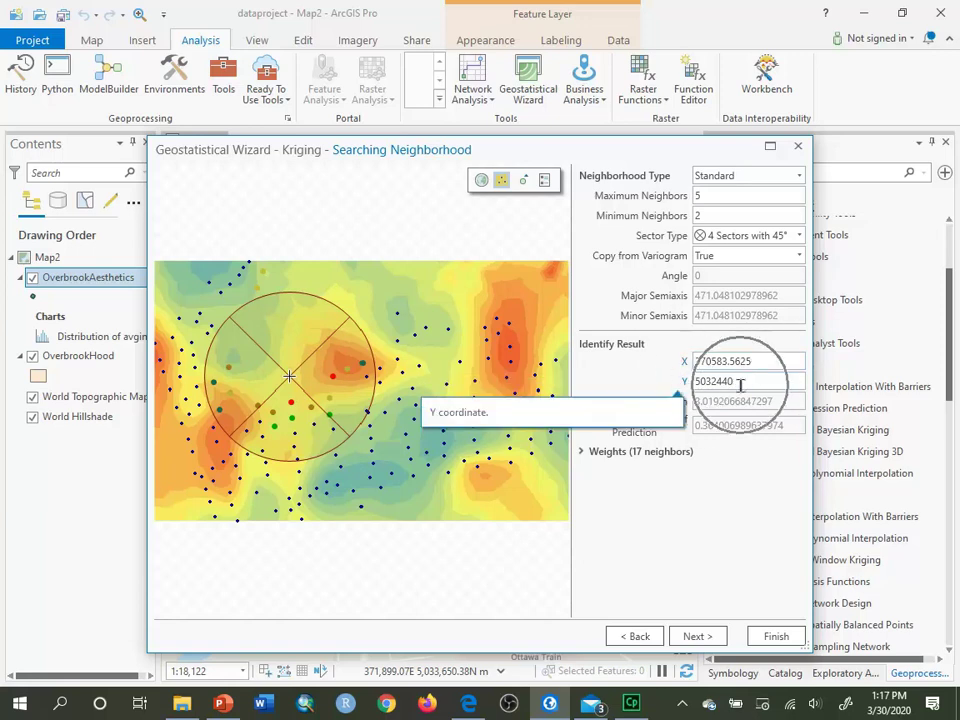
pyautogui.click(736, 397)
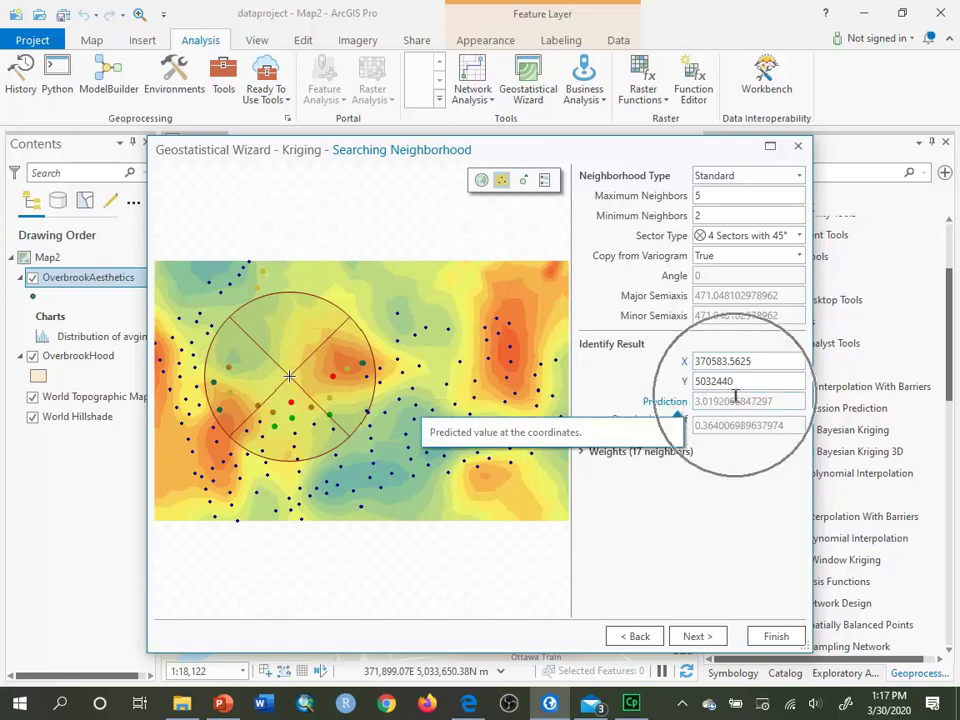
pyautogui.click(205, 314)
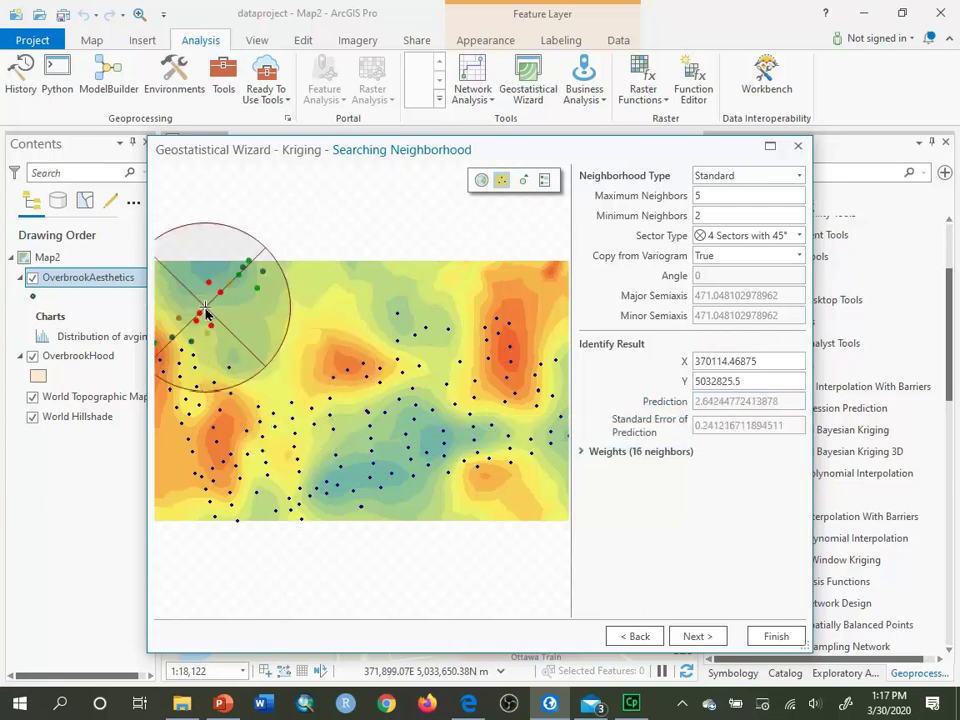
pyautogui.click(432, 367)
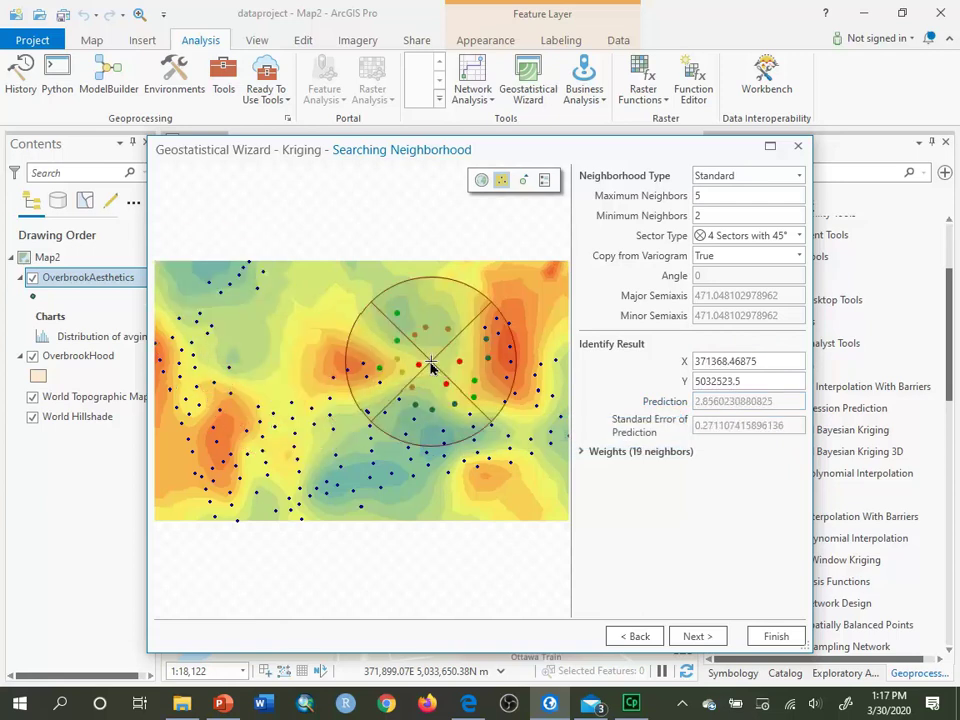
# - Set both maximum and minimum neighbors to 15
pyautogui.click(708, 215)
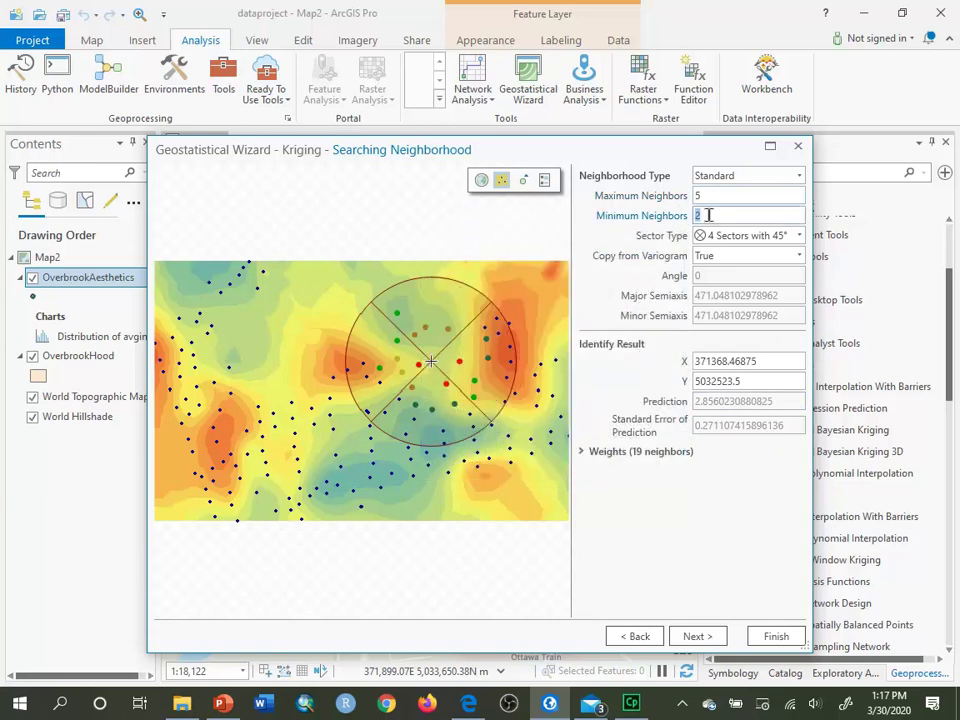
pyautogui.write('5')
pyautogui.click(527, 441)
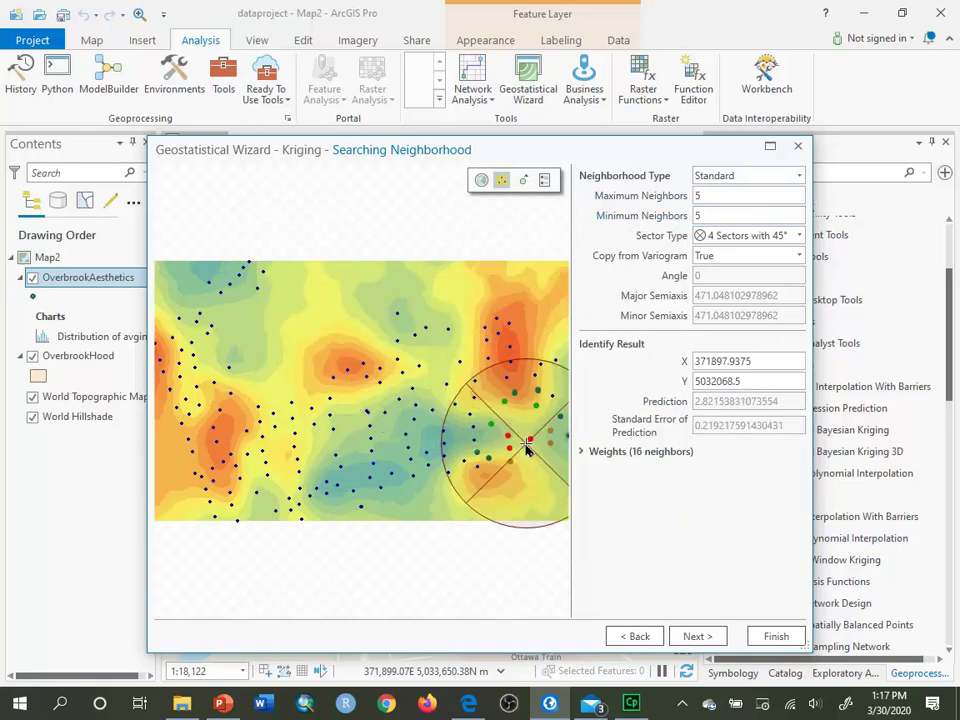
pyautogui.click(718, 193)
pyautogui.write('15')
pyautogui.press('Return')
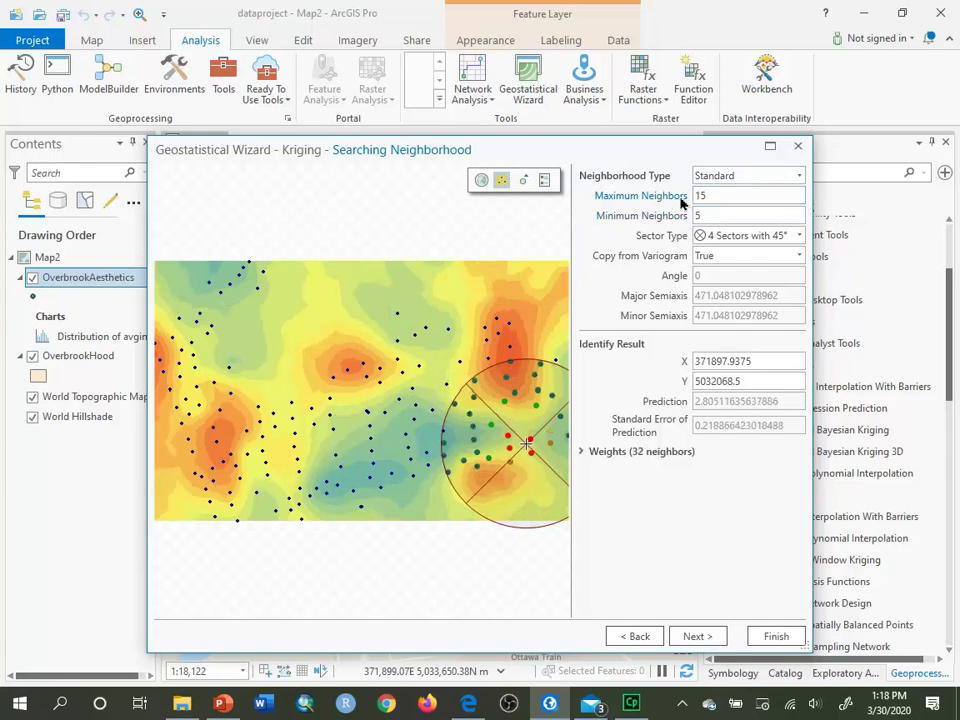
pyautogui.click(703, 214)
pyautogui.write('1')
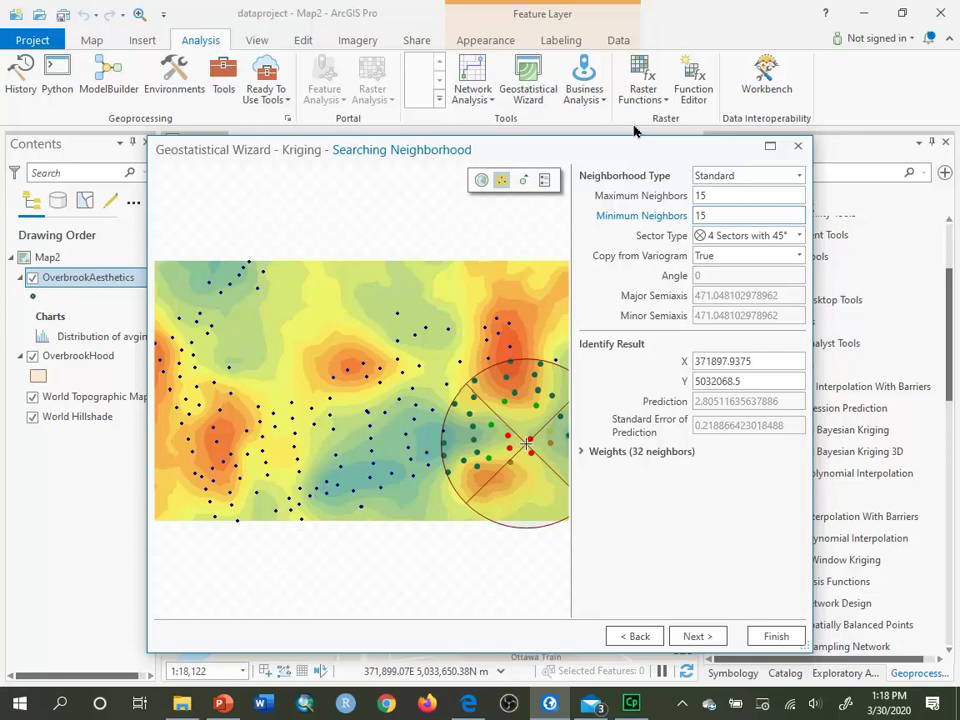
pyautogui.click(709, 193)
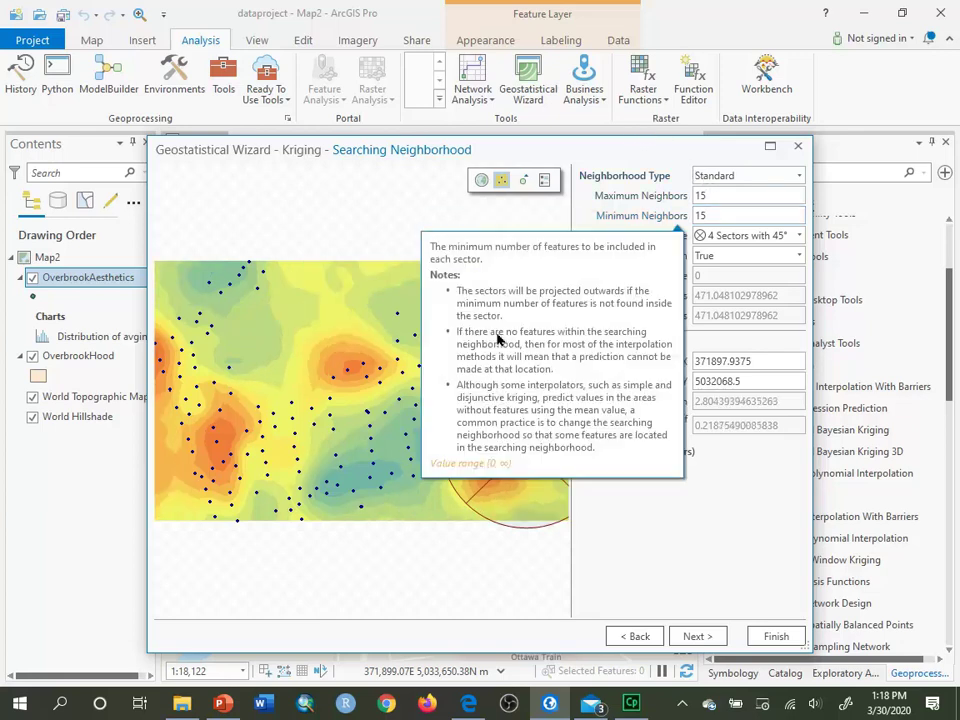
# - Check predictions at four map locations and show the weights of the 60 neighbours
pyautogui.click(235, 423)
pyautogui.click(457, 430)
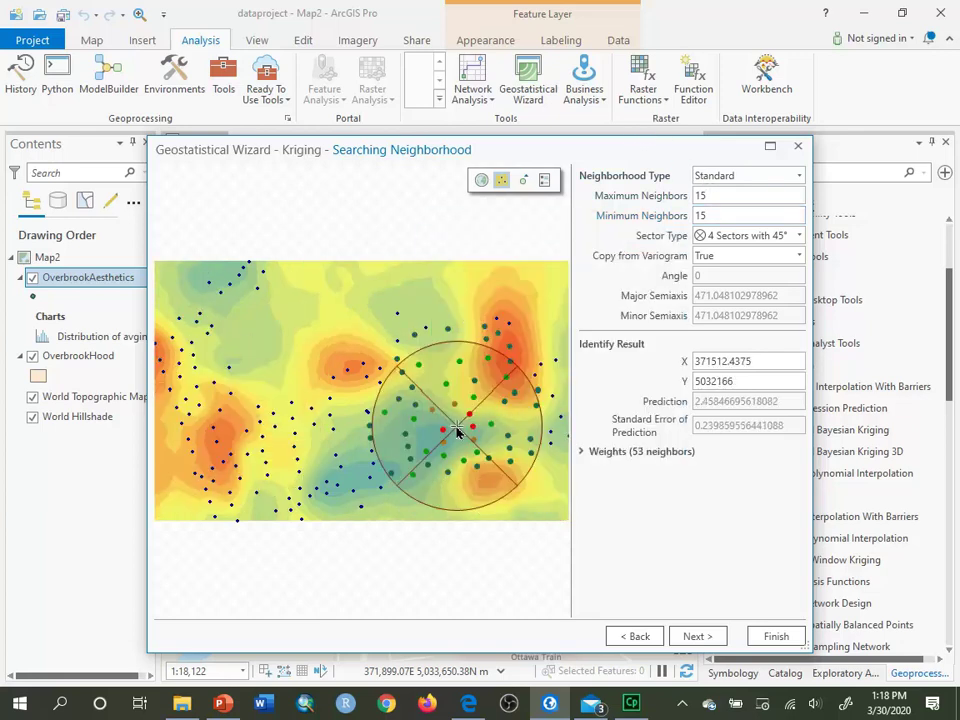
pyautogui.click(513, 324)
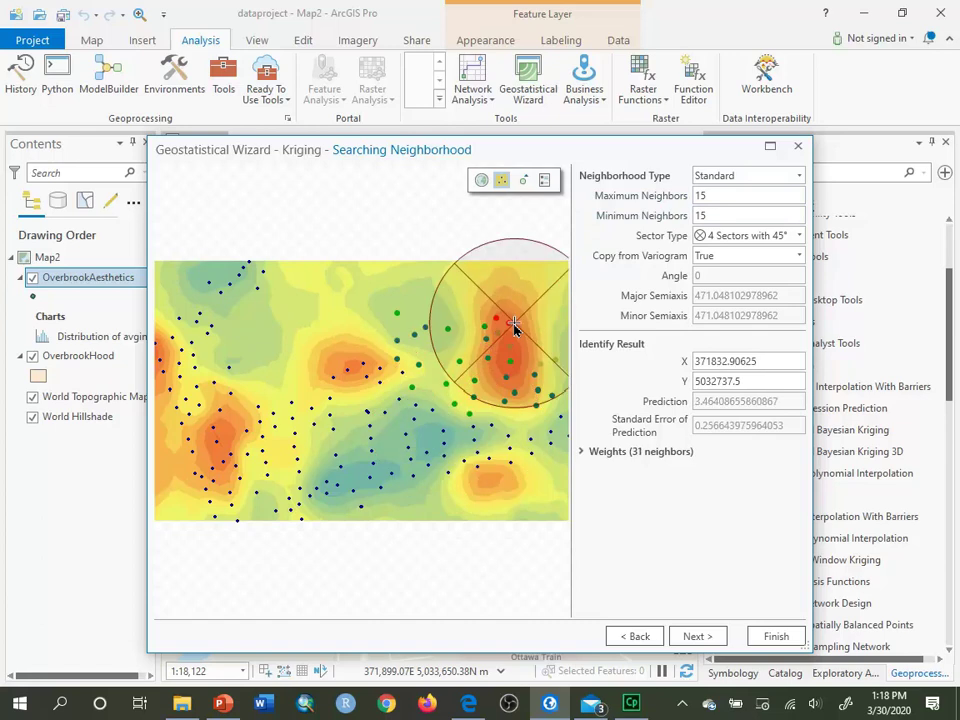
pyautogui.click(362, 444)
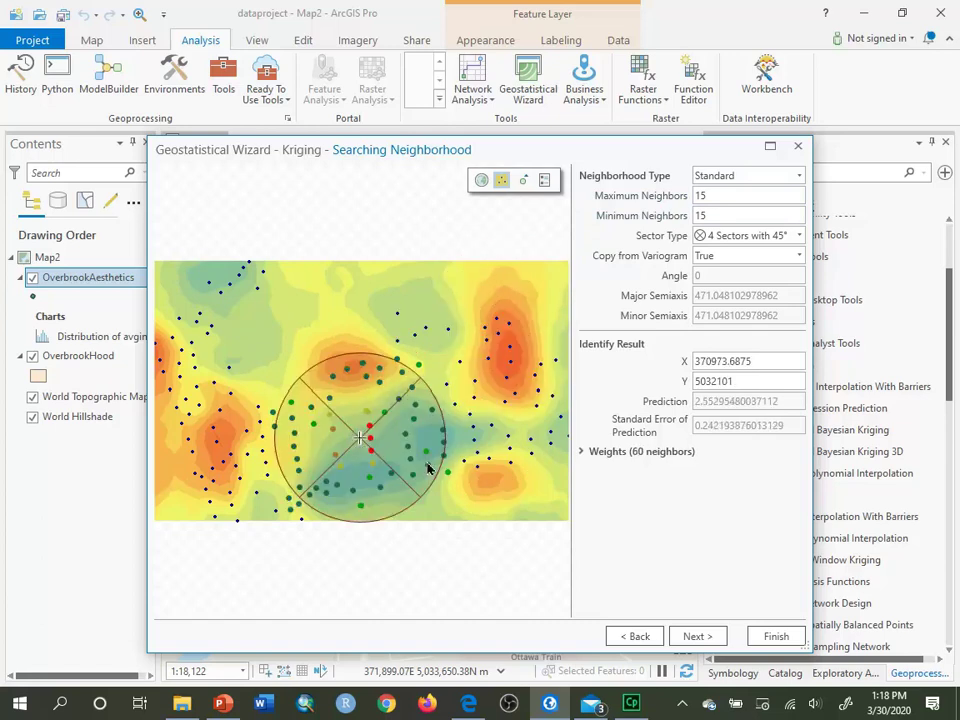
pyautogui.click(583, 452)
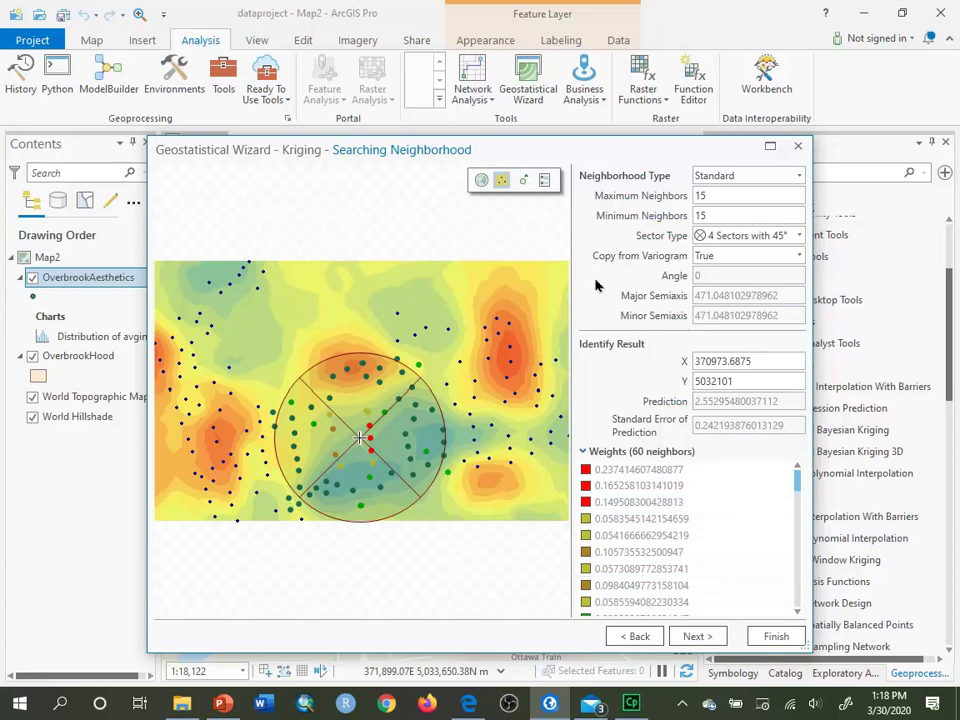
# - Advance the wizard to Cross validation: 167 points, RMS 0.408, average standard error 0.398
pyautogui.click(712, 637)
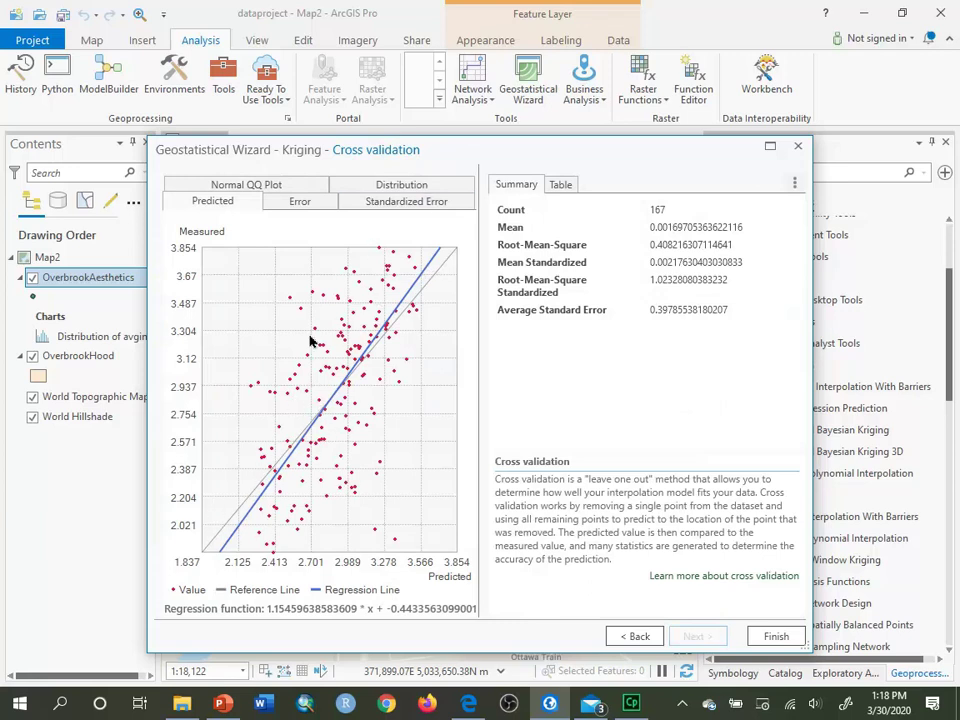
# - Chart the cross-validation distributions of the Predicted, Standard Error, Normal Value and Measured fields
pyautogui.click(390, 189)
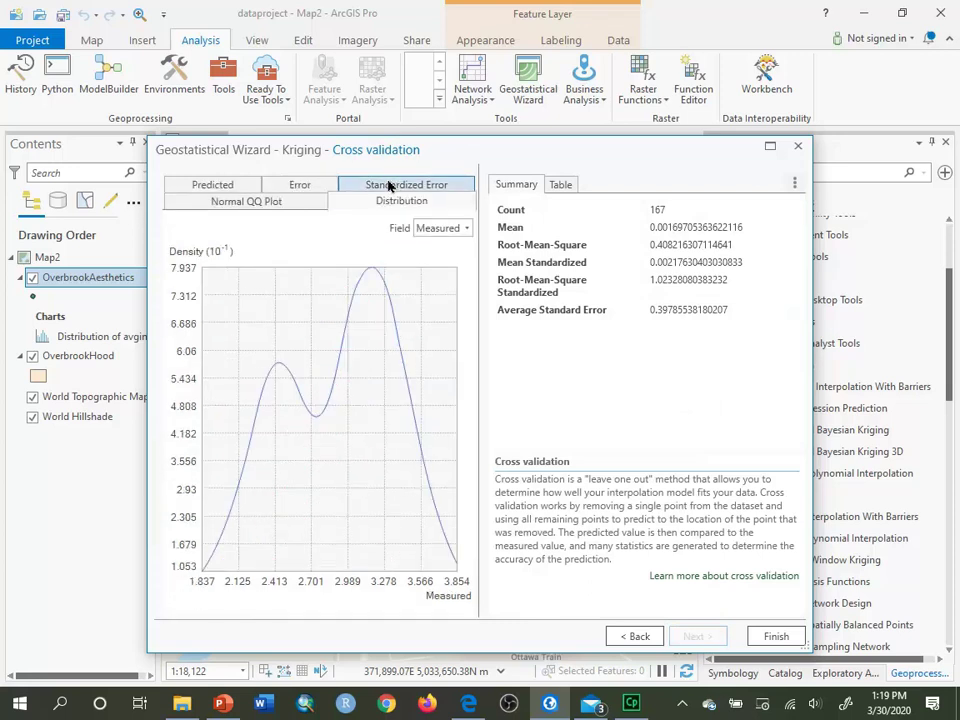
pyautogui.click(465, 228)
pyautogui.click(464, 264)
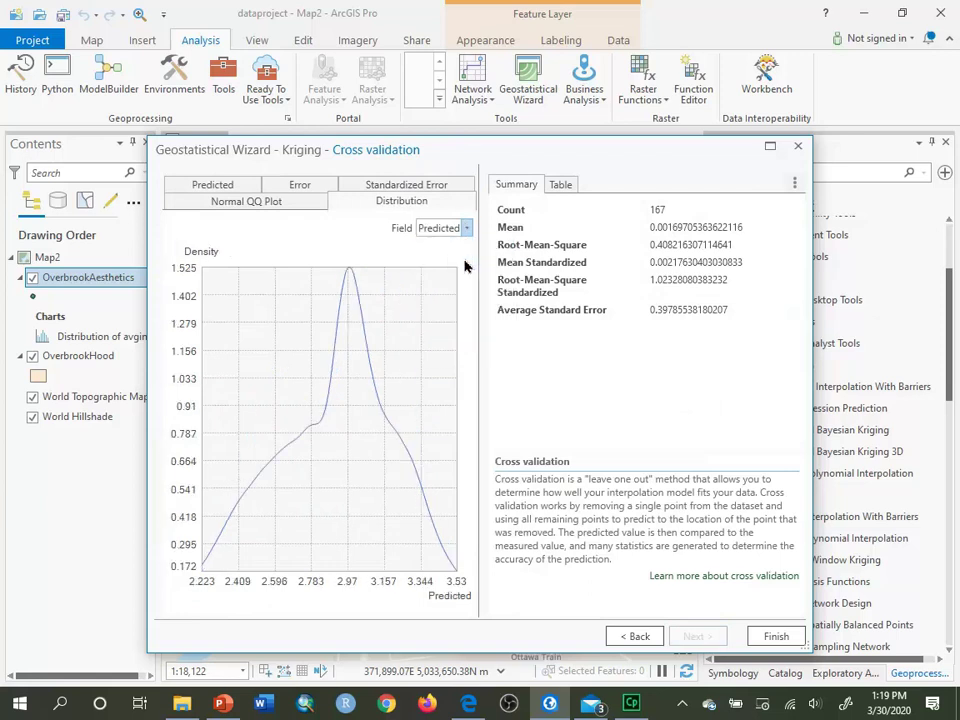
pyautogui.click(466, 229)
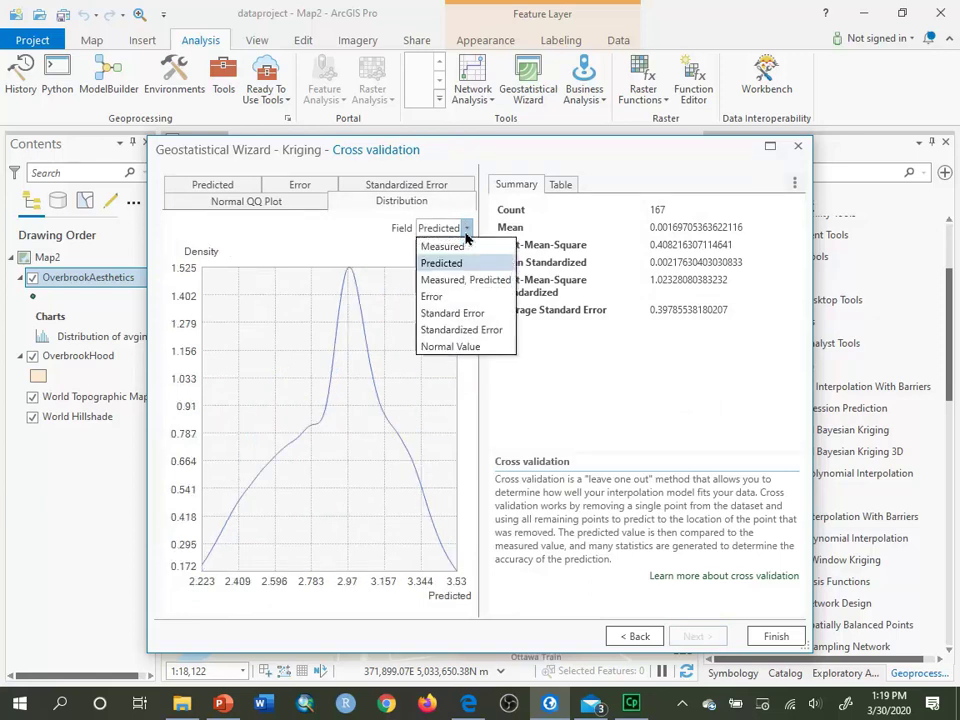
pyautogui.click(468, 316)
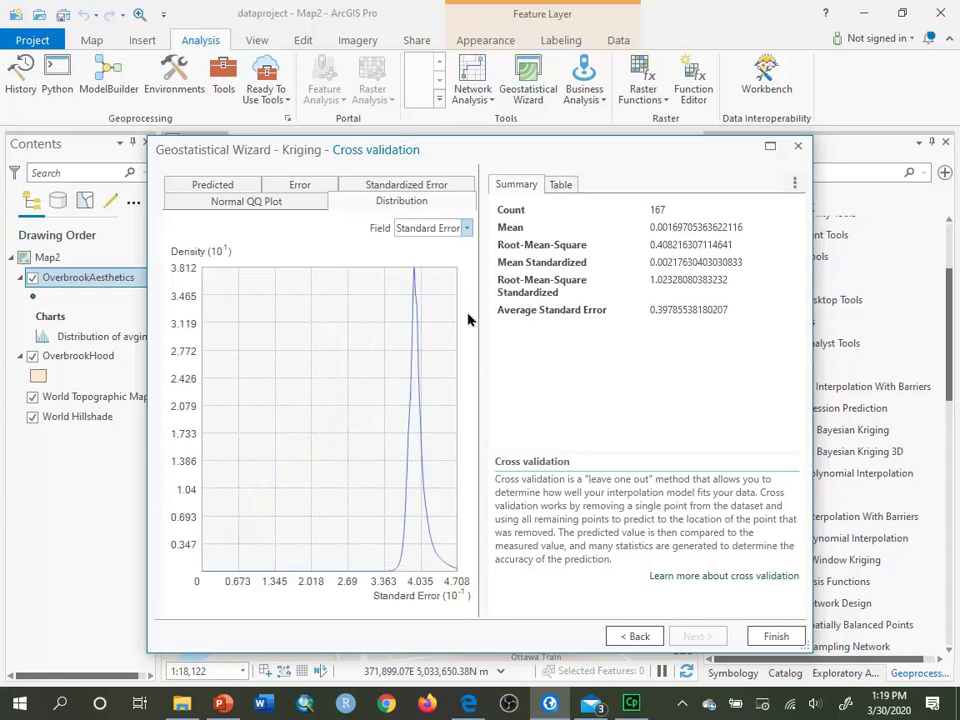
pyautogui.click(466, 231)
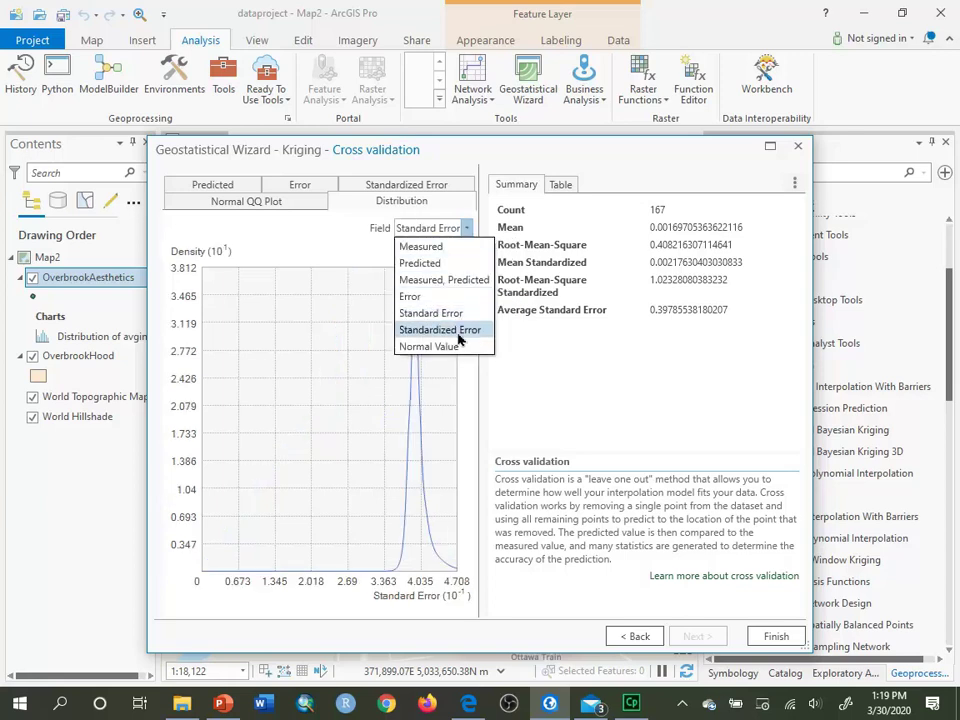
pyautogui.click(441, 346)
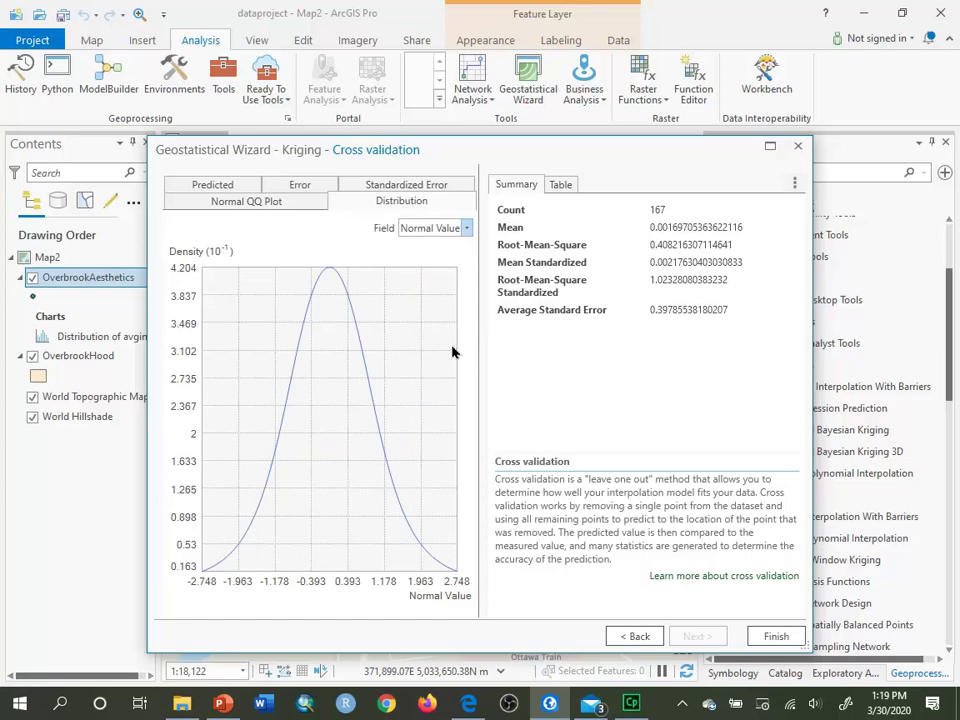
pyautogui.click(466, 229)
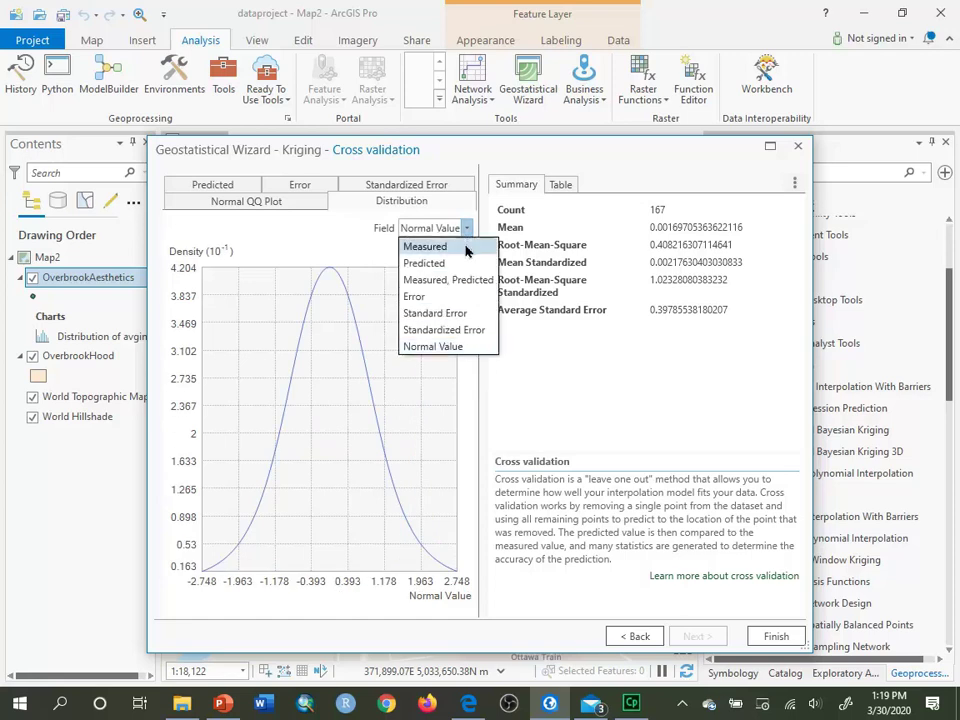
pyautogui.click(440, 246)
# - Show the Normal QQ plot of standardized errors and inspect the Root-Mean-Square value
pyautogui.click(235, 203)
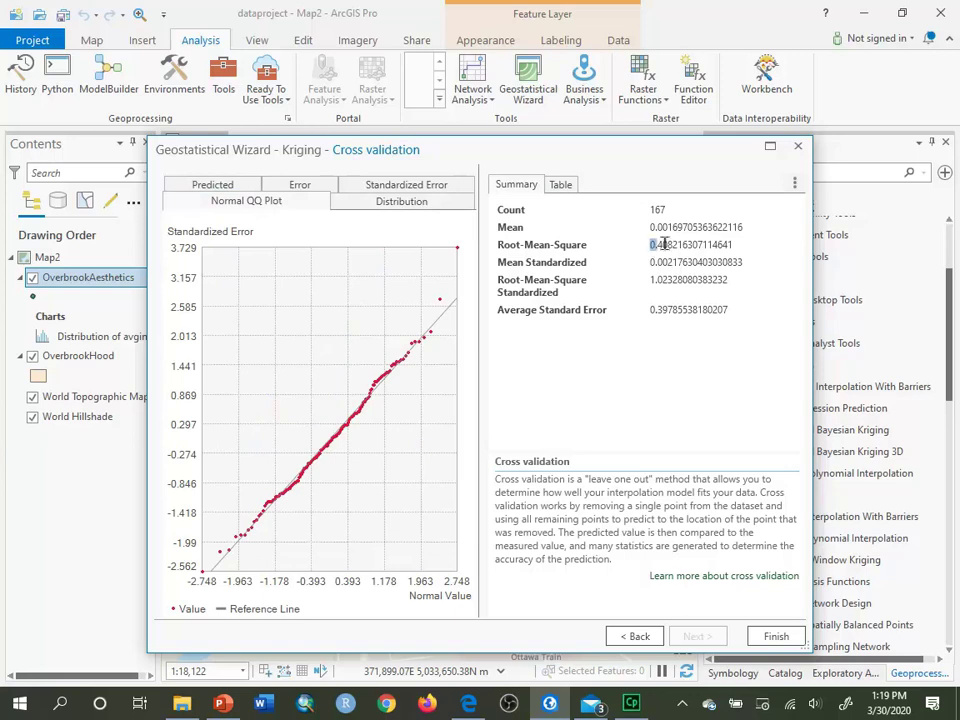
pyautogui.moveTo(650, 245); pyautogui.dragTo(751, 241)
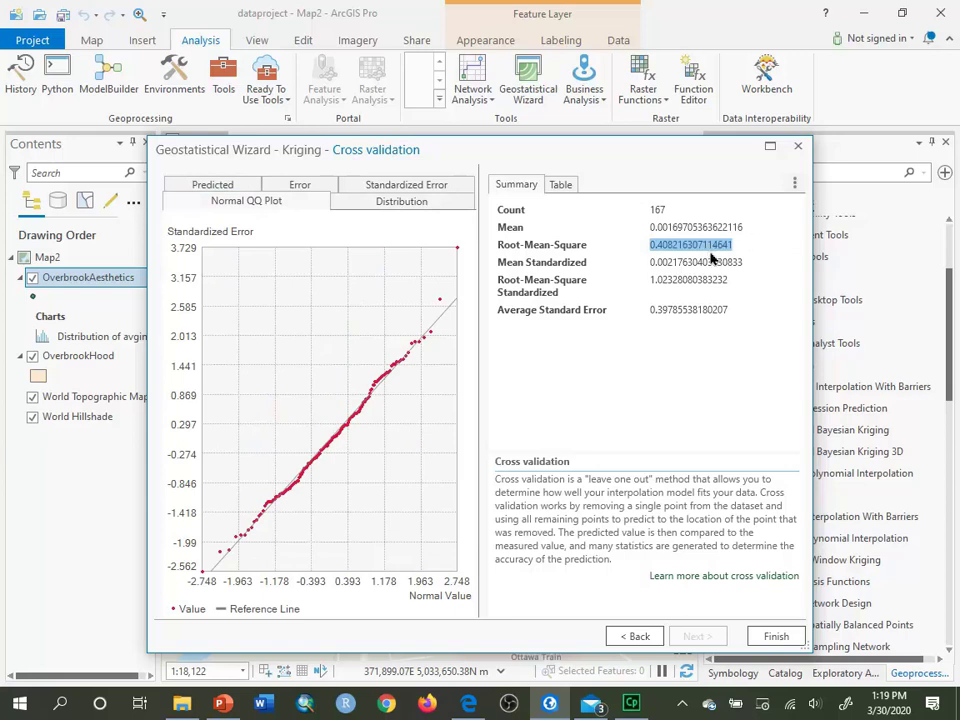
pyautogui.click(660, 245)
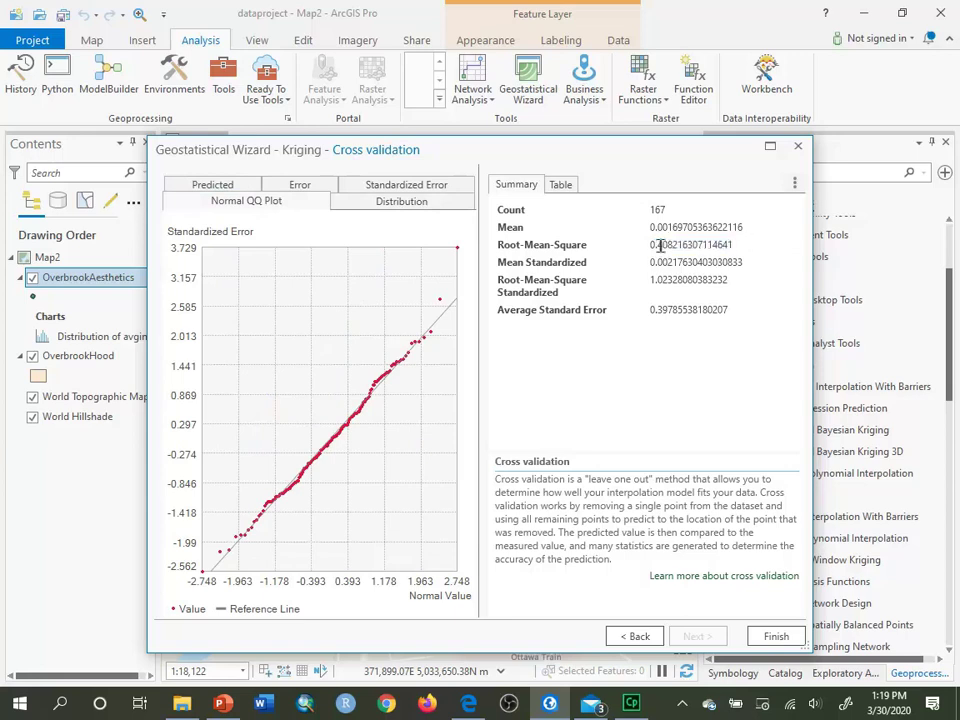
# - Finish the kriging model and accept its Method Report to add the Kriging layer
pyautogui.click(777, 635)
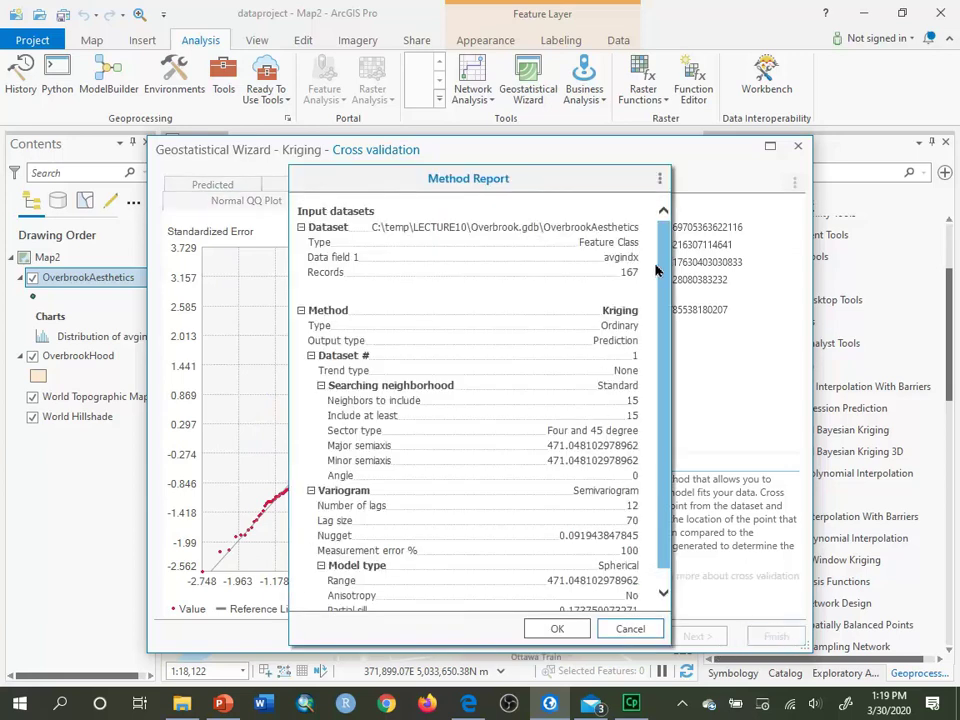
pyautogui.moveTo(667, 263); pyautogui.dragTo(667, 291)
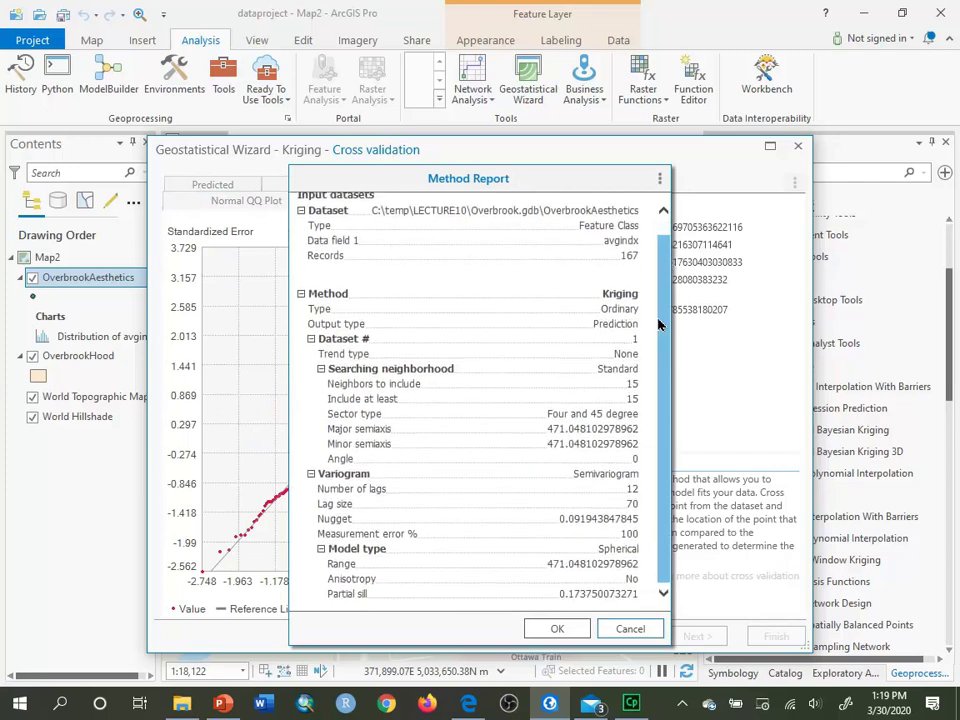
pyautogui.click(557, 629)
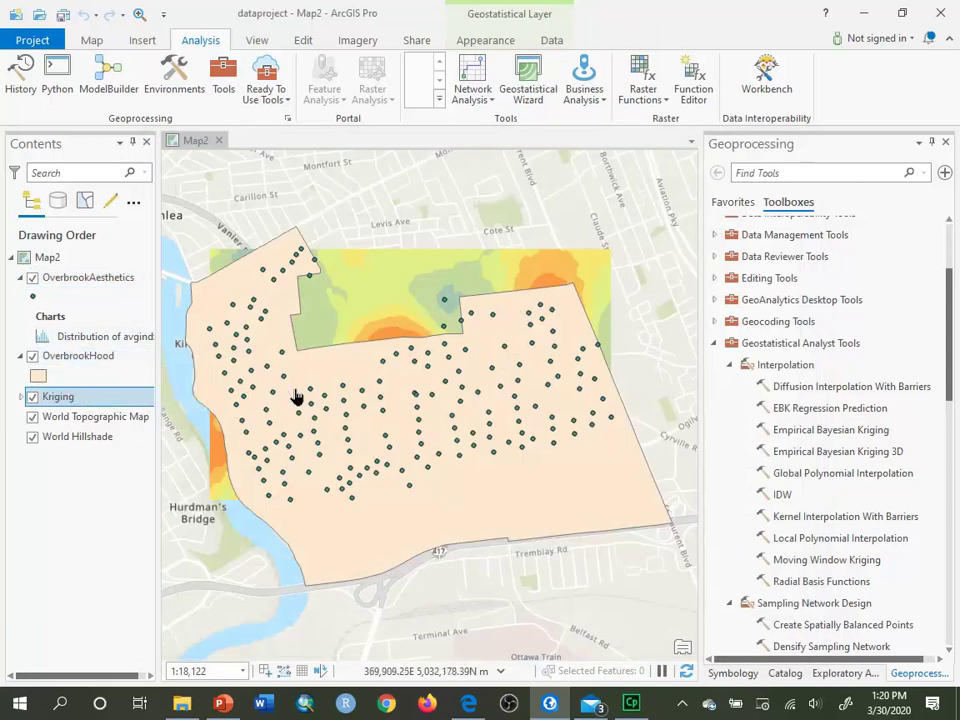
pyautogui.click(33, 357)
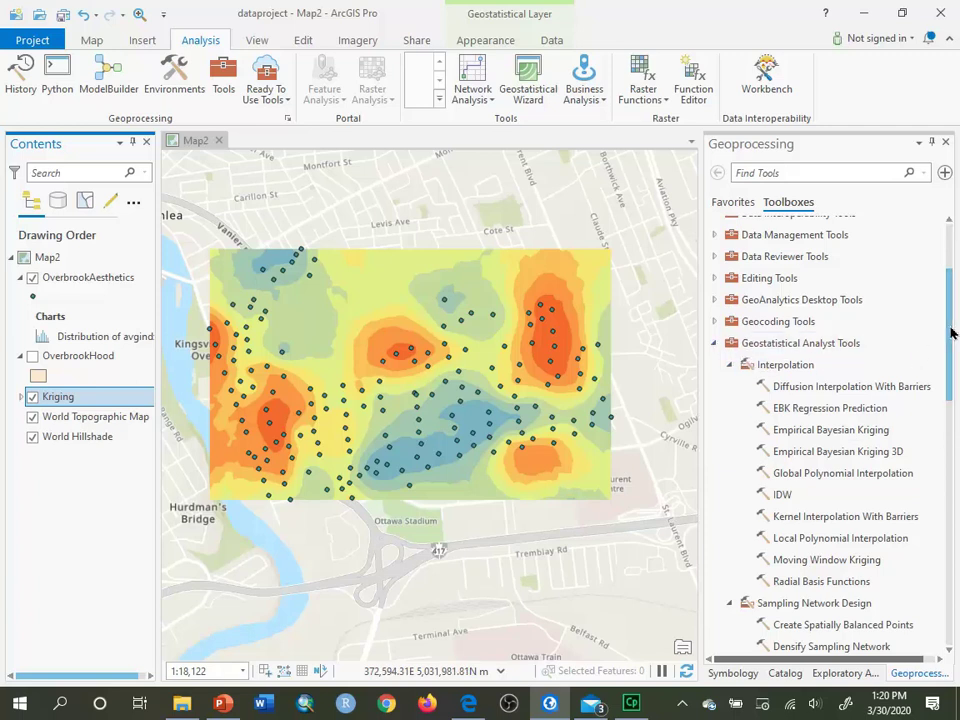
pyautogui.moveTo(951, 332); pyautogui.dragTo(958, 448)
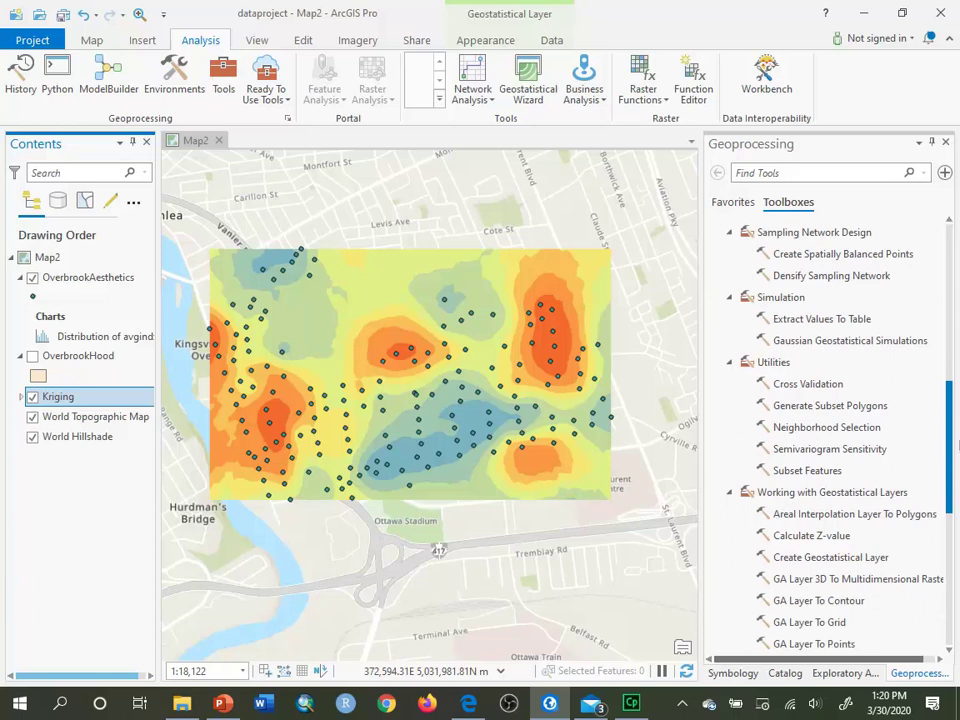
pyautogui.click(31, 356)
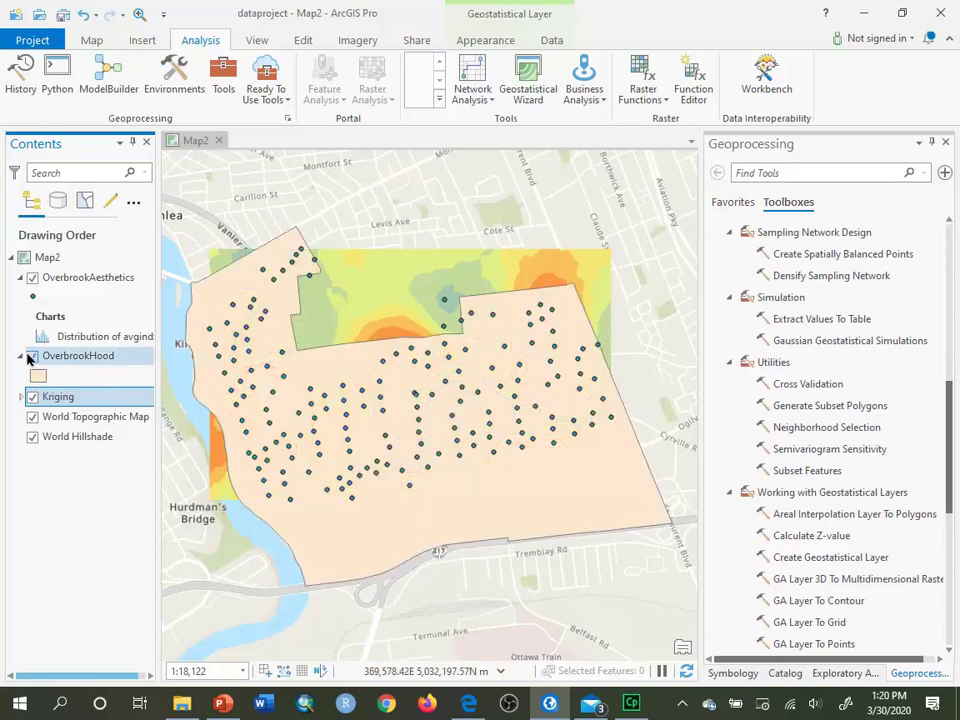
pyautogui.click(31, 357)
pyautogui.click(31, 357)
pyautogui.click(31, 357)
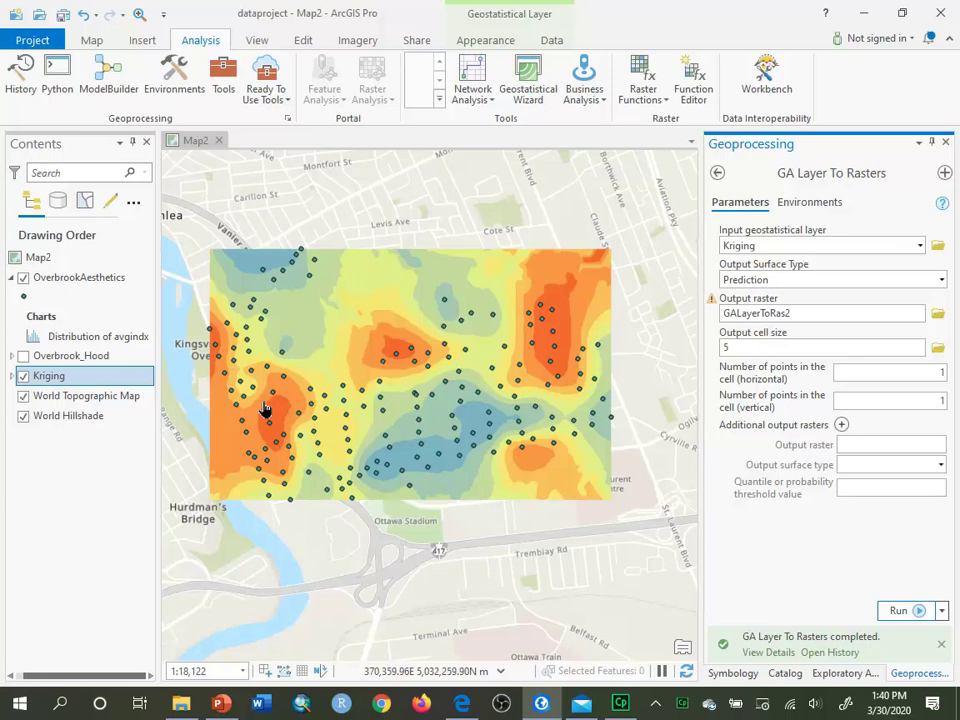
# - Open GA Layer To Rasters from the Kriging layer's context menu
pyautogui.click(11, 376)
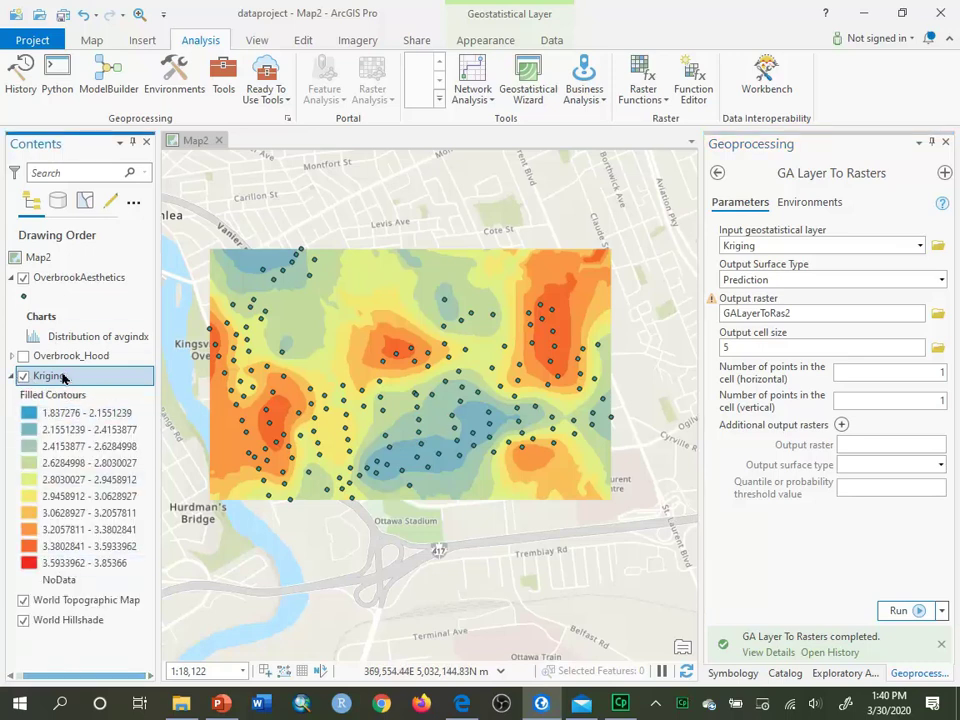
pyautogui.rightClick(64, 377)
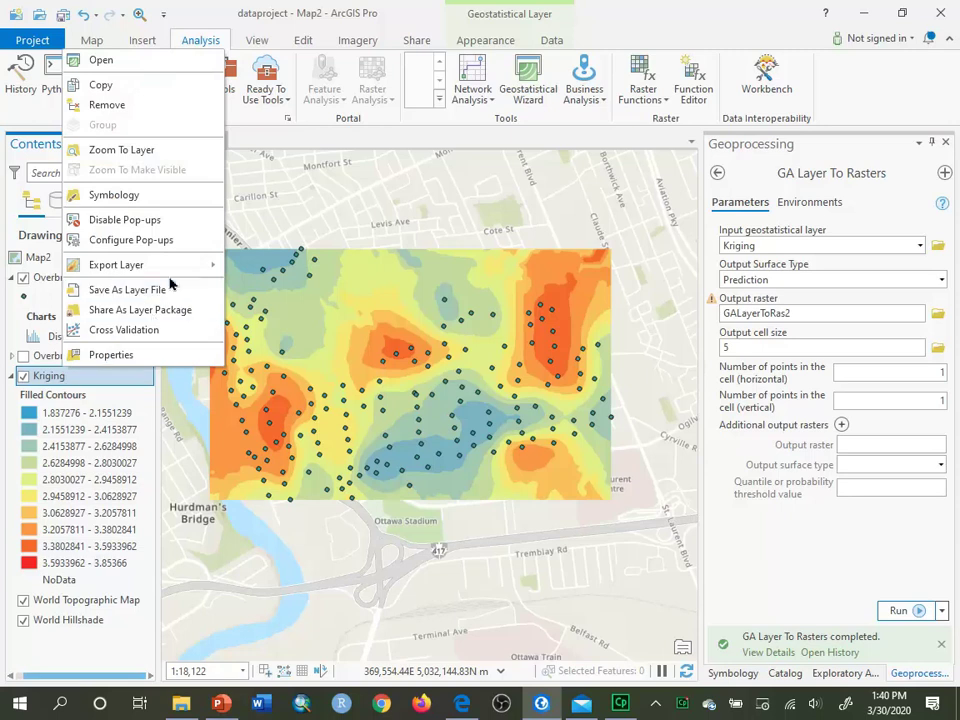
pyautogui.moveTo(175, 270)
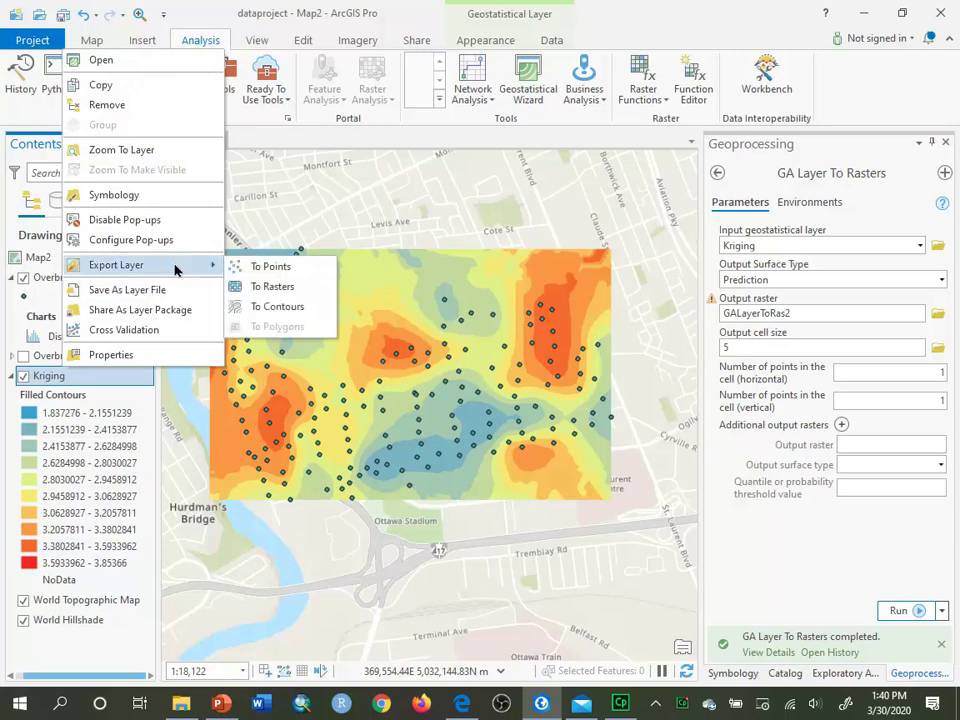
pyautogui.click(295, 288)
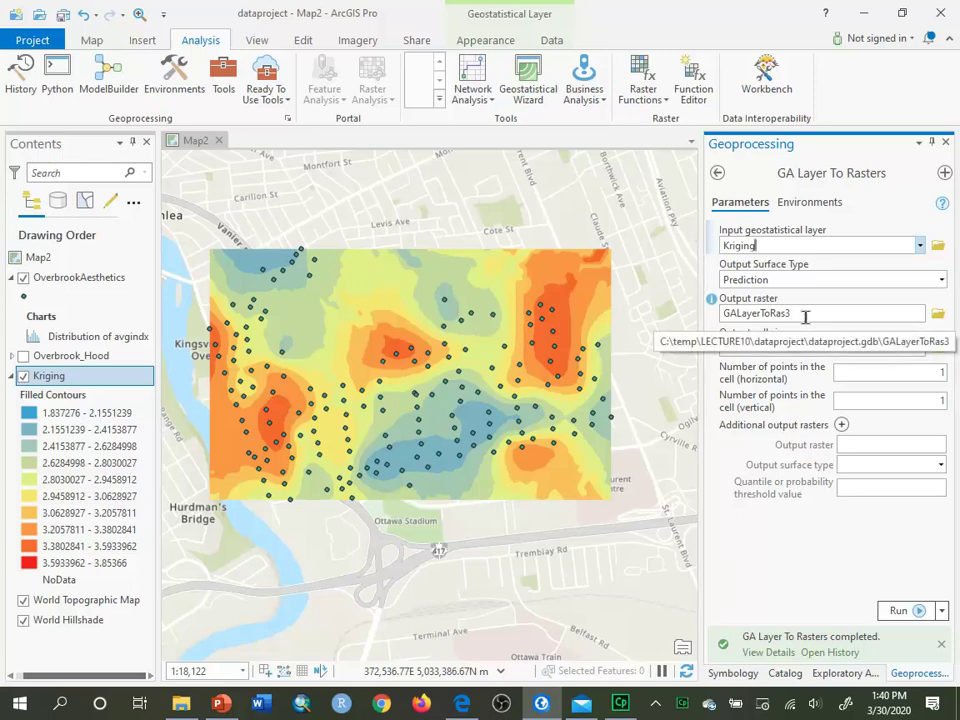
# - Name the output raster aes_predicted and run the Prediction surface export
pyautogui.moveTo(805, 317); pyautogui.dragTo(666, 323)
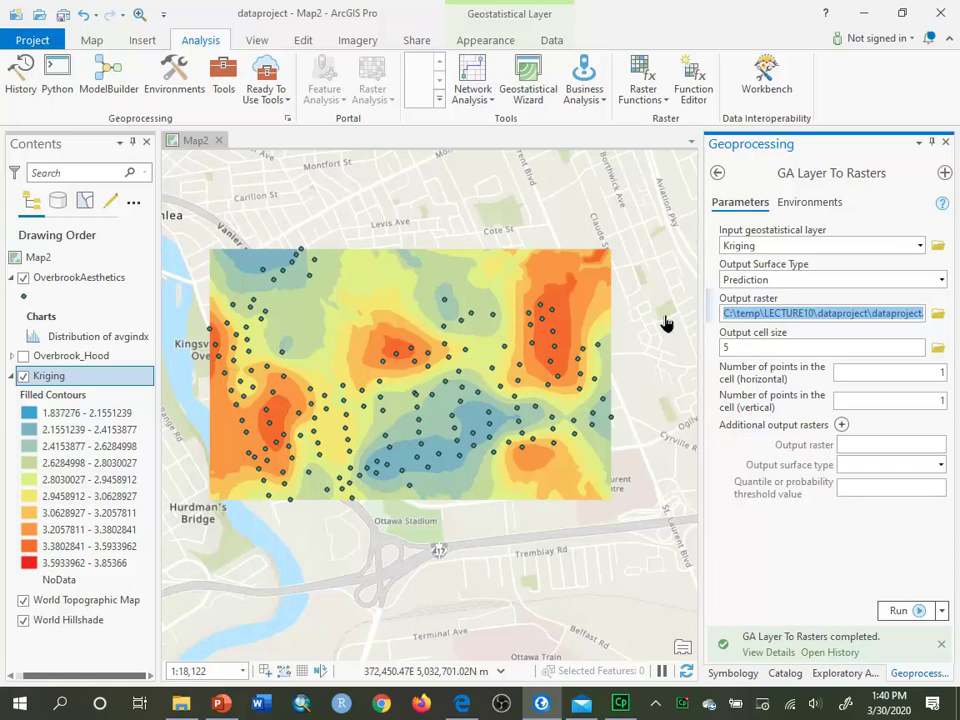
pyautogui.write('a')
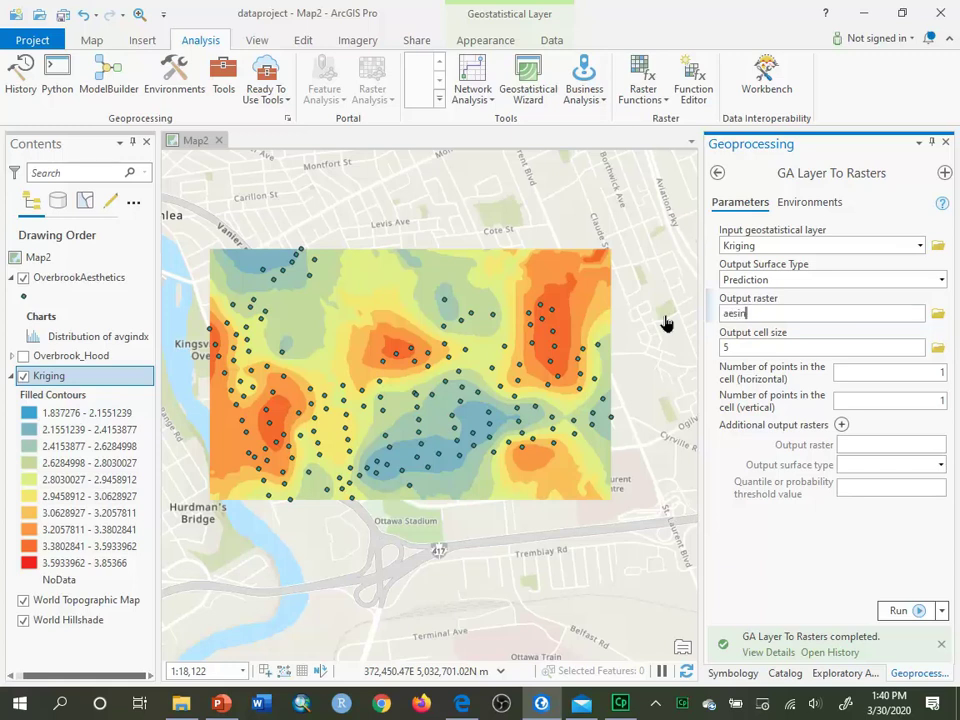
pyautogui.write('espre')
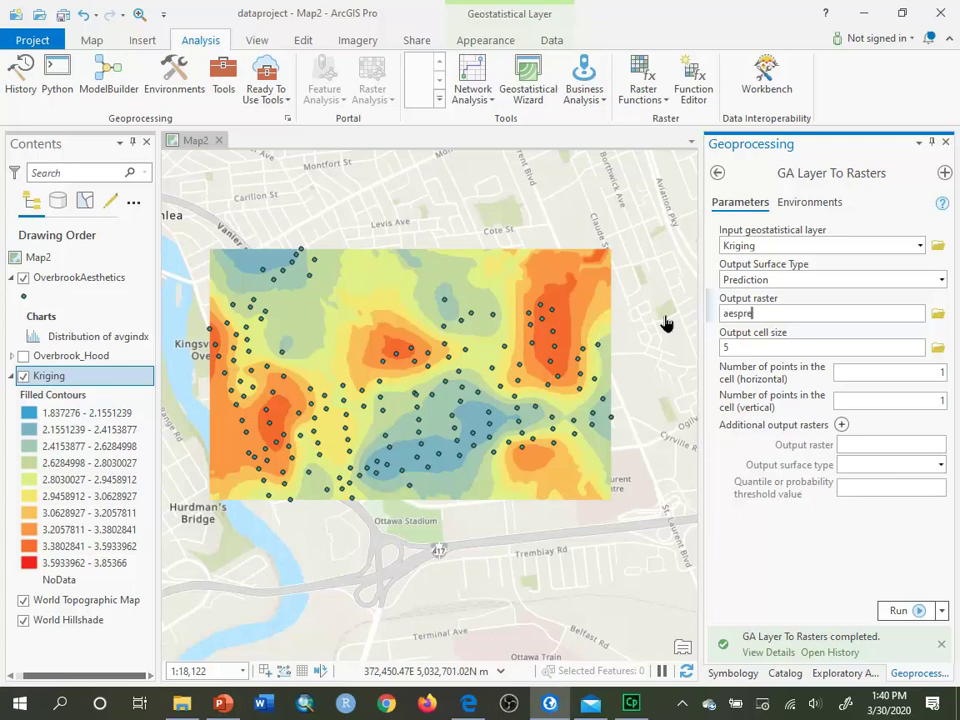
pyautogui.press('BackSpace')
pyautogui.write('_')
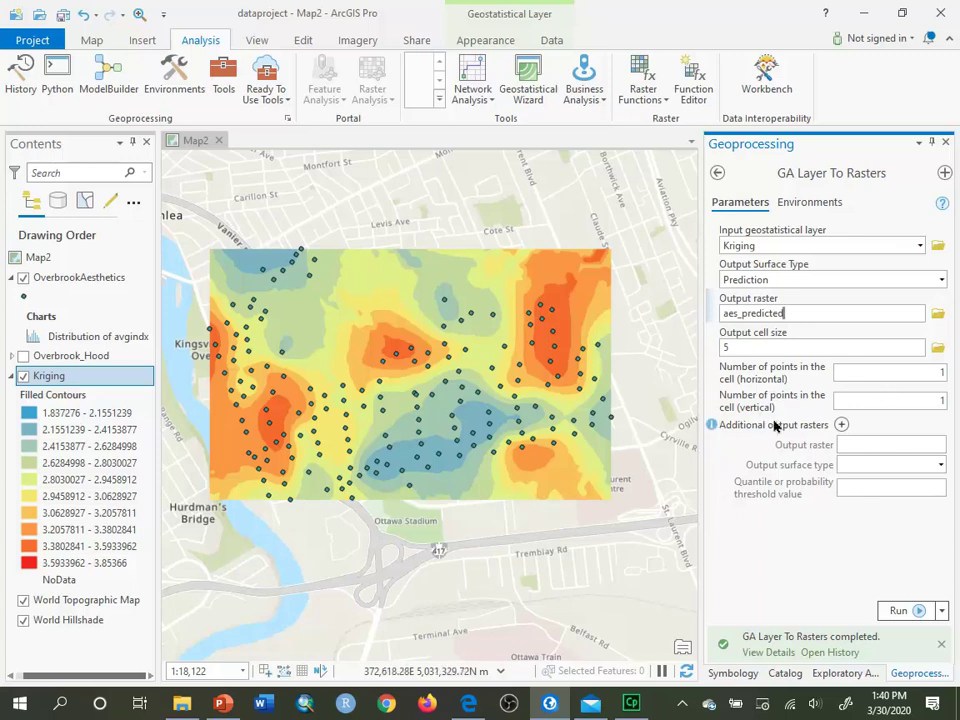
pyautogui.click(919, 612)
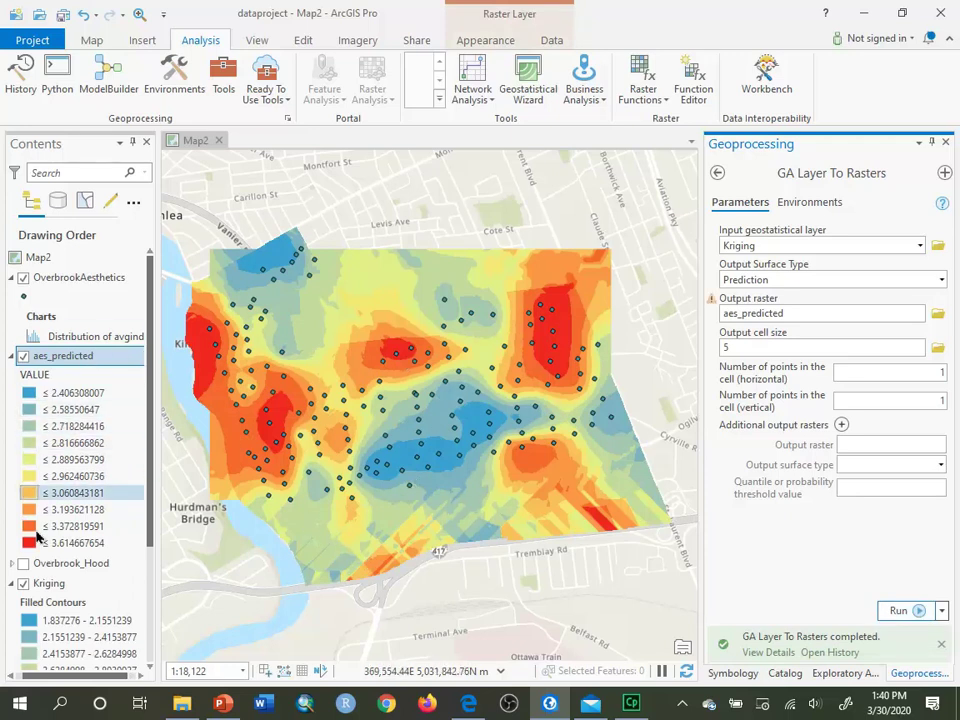
# - Toggle the Kriging layer off and on to compare it with the clipped aes_predicted raster
pyautogui.click(23, 583)
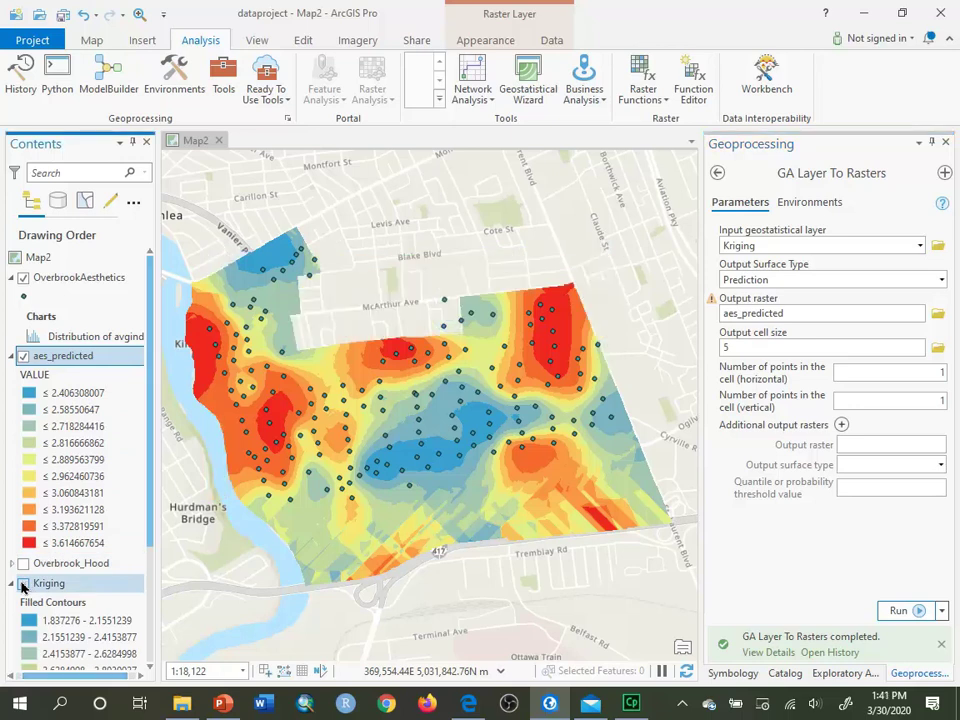
pyautogui.click(23, 583)
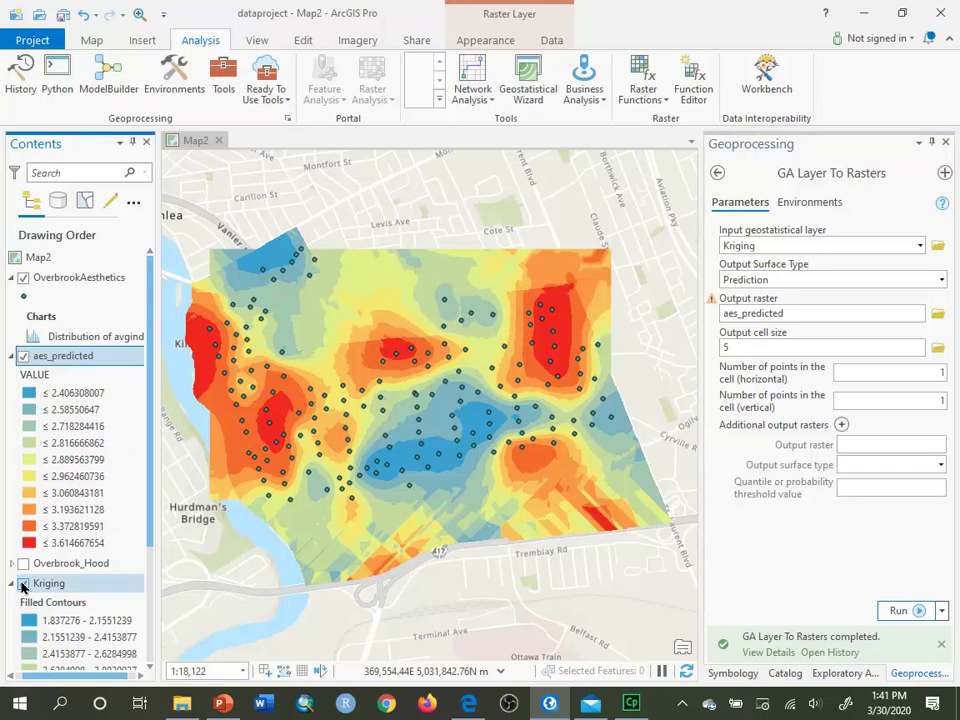
pyautogui.click(22, 585)
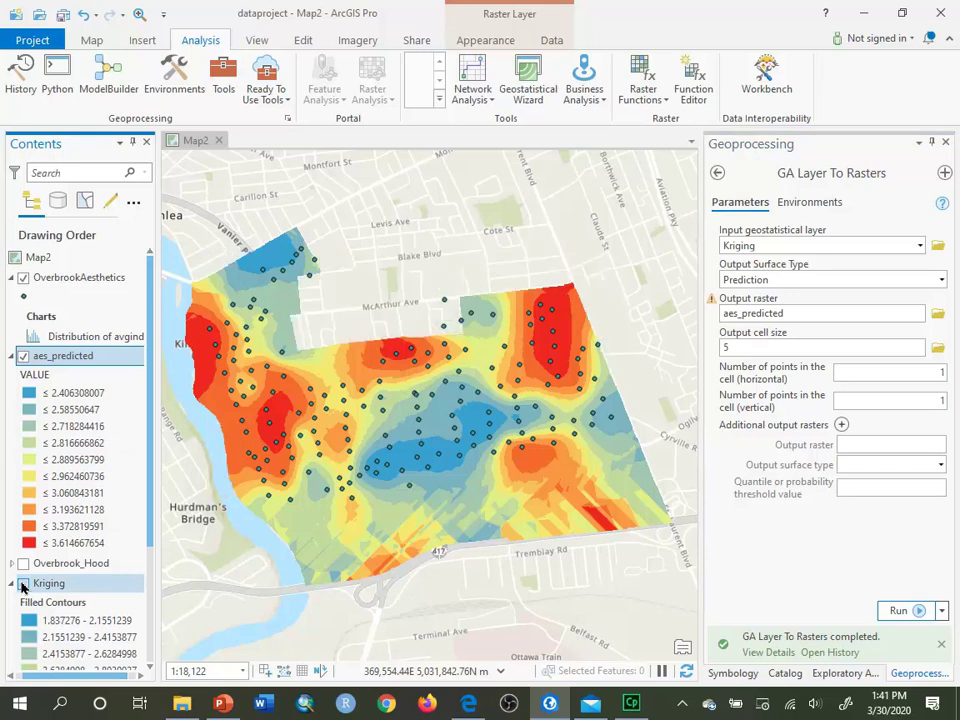
pyautogui.click(23, 584)
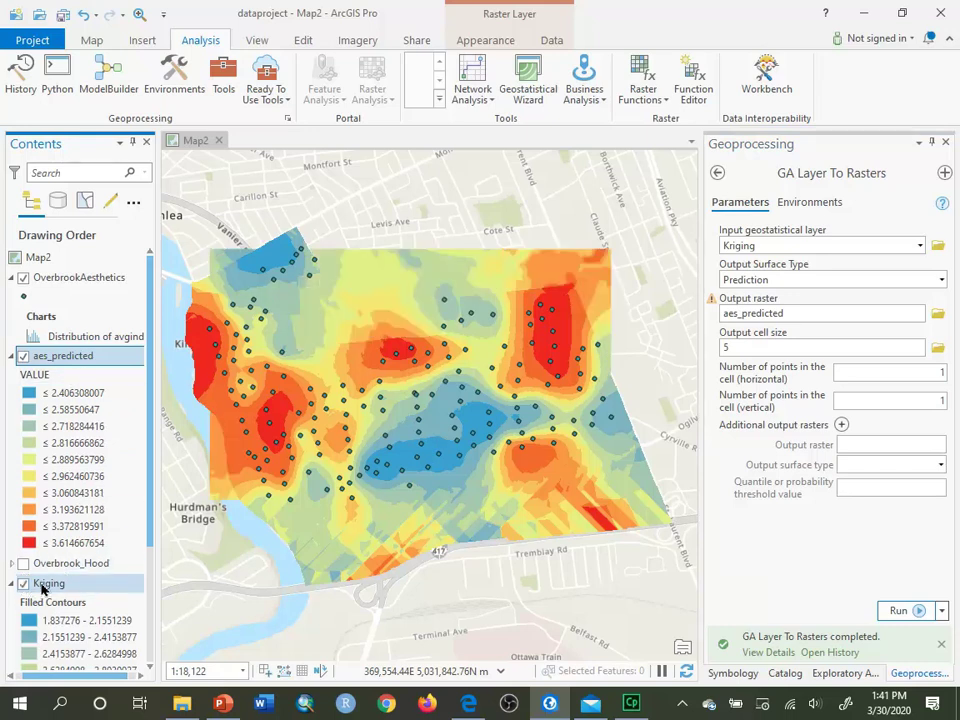
pyautogui.rightClick(48, 586)
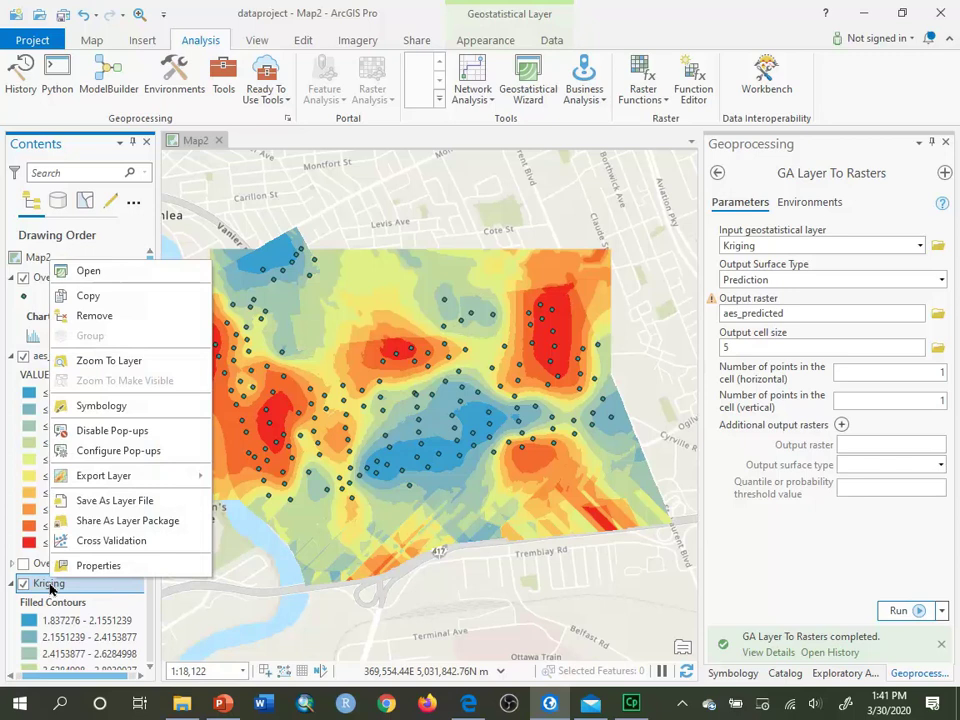
# - Set the surface type to Prediction standard error, rename the output to aes_SE, and run
pyautogui.click(943, 280)
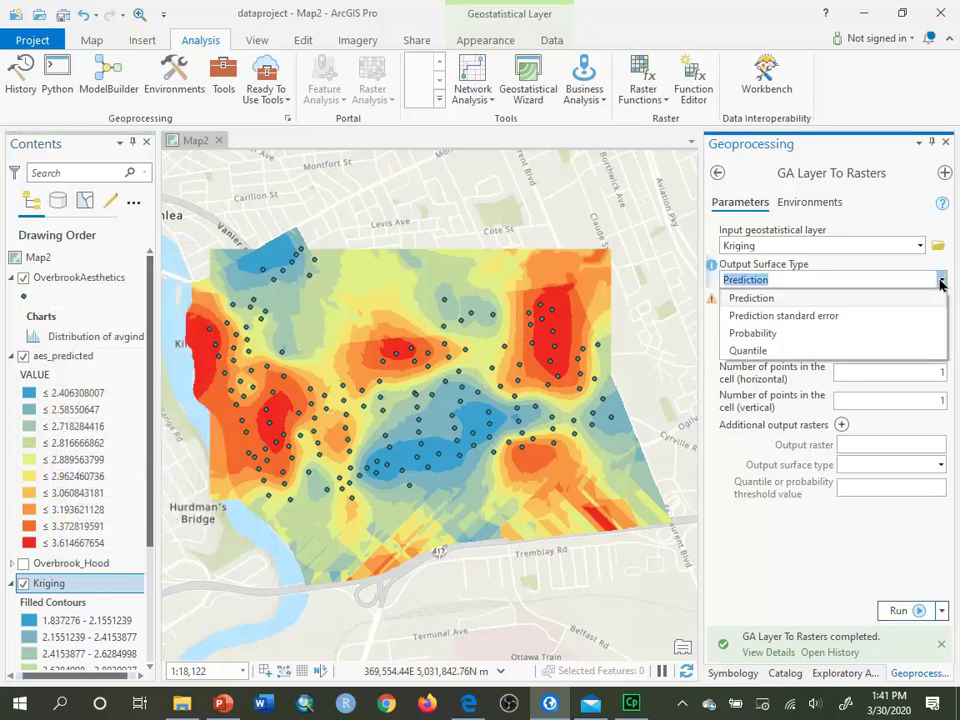
pyautogui.click(765, 318)
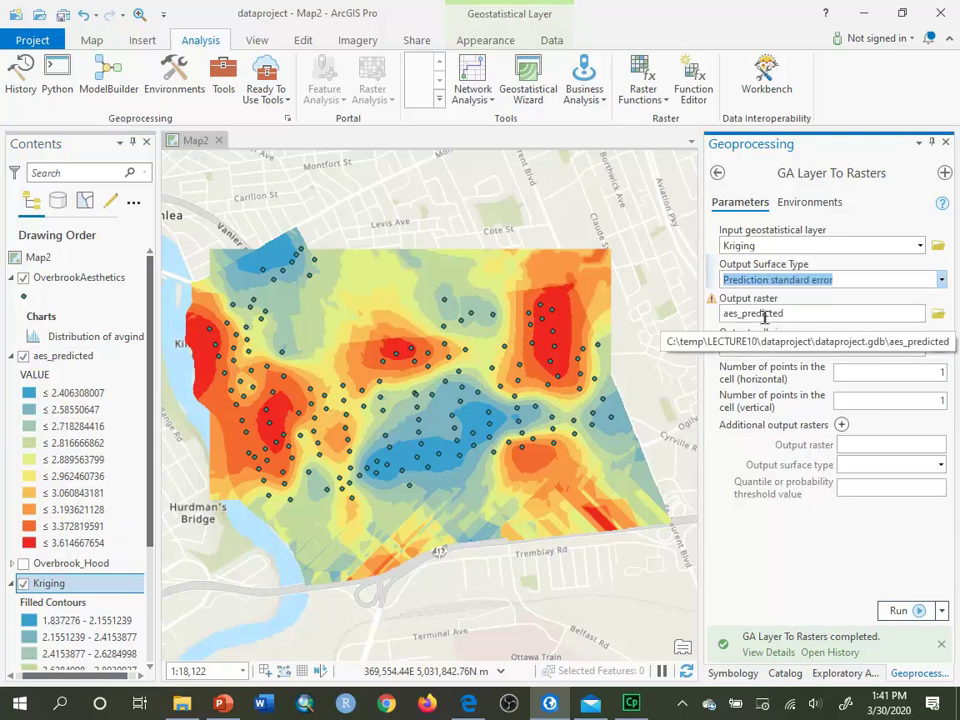
pyautogui.click(743, 314)
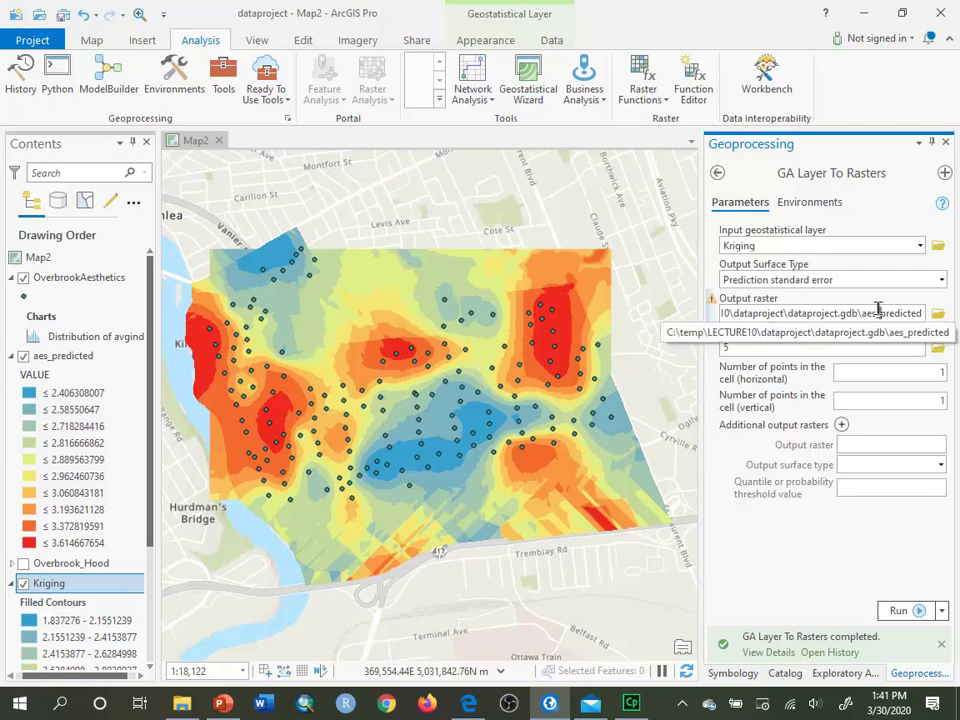
pyautogui.moveTo(880, 312); pyautogui.dragTo(945, 316)
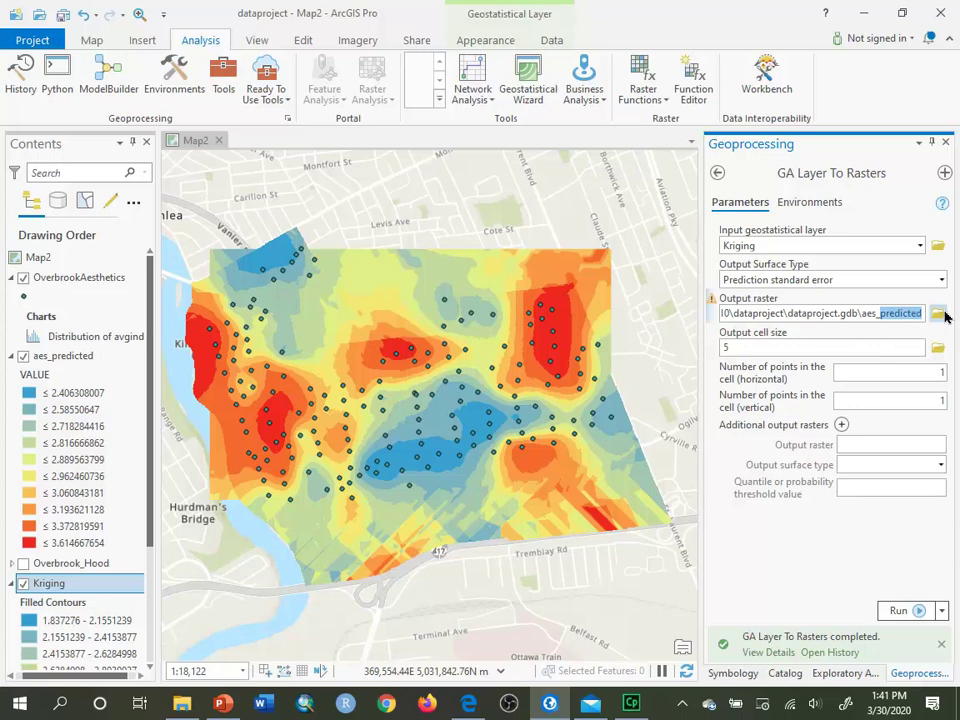
pyautogui.write('SE')
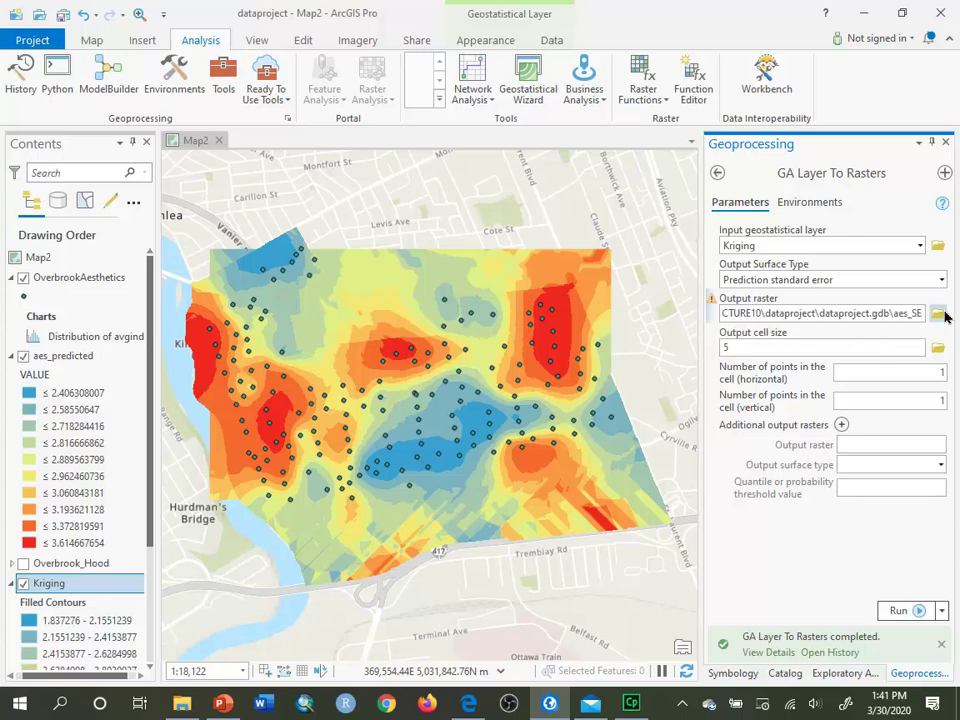
pyautogui.click(904, 610)
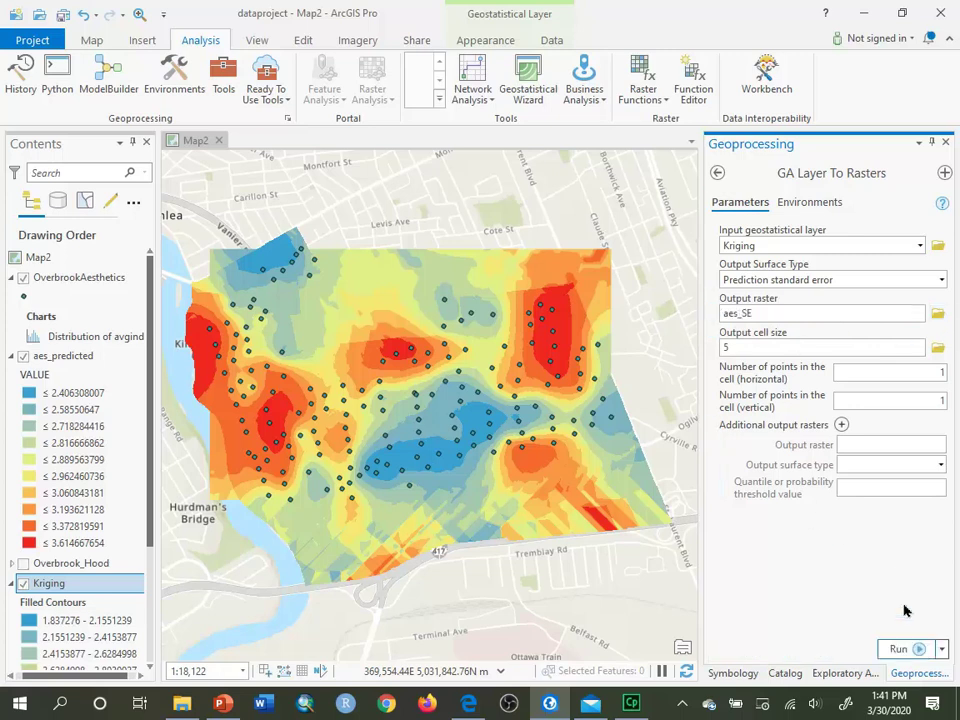
pyautogui.click(898, 648)
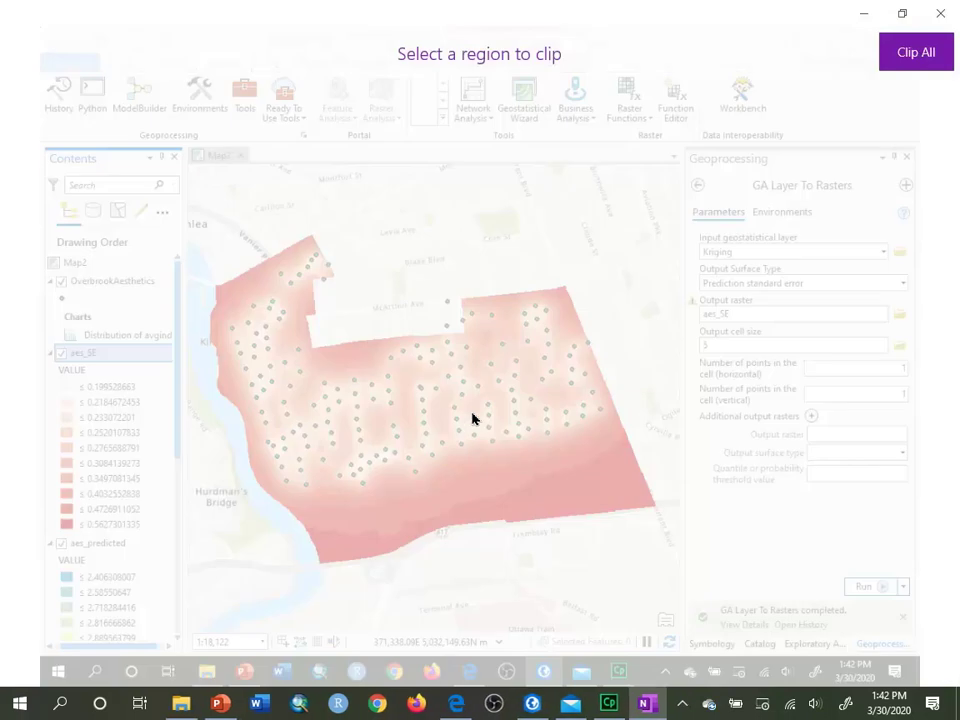
# - Clip the map into a OneNote page and make red pen marks on it
pyautogui.moveTo(172, 224); pyautogui.dragTo(652, 565)
pyautogui.click(389, 67)
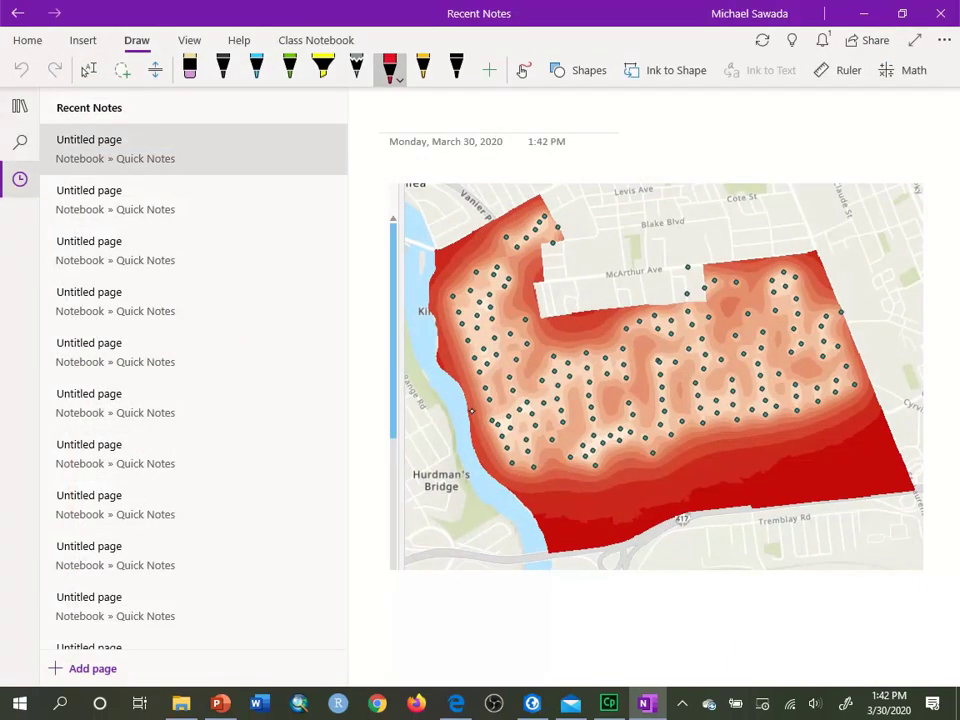
pyautogui.moveTo(633, 333)
pyautogui.mouseDown()
pyautogui.moveTo(643, 388)
pyautogui.moveTo(608, 412)
pyautogui.moveTo(655, 375)
pyautogui.moveTo(633, 340)
pyautogui.mouseUp()
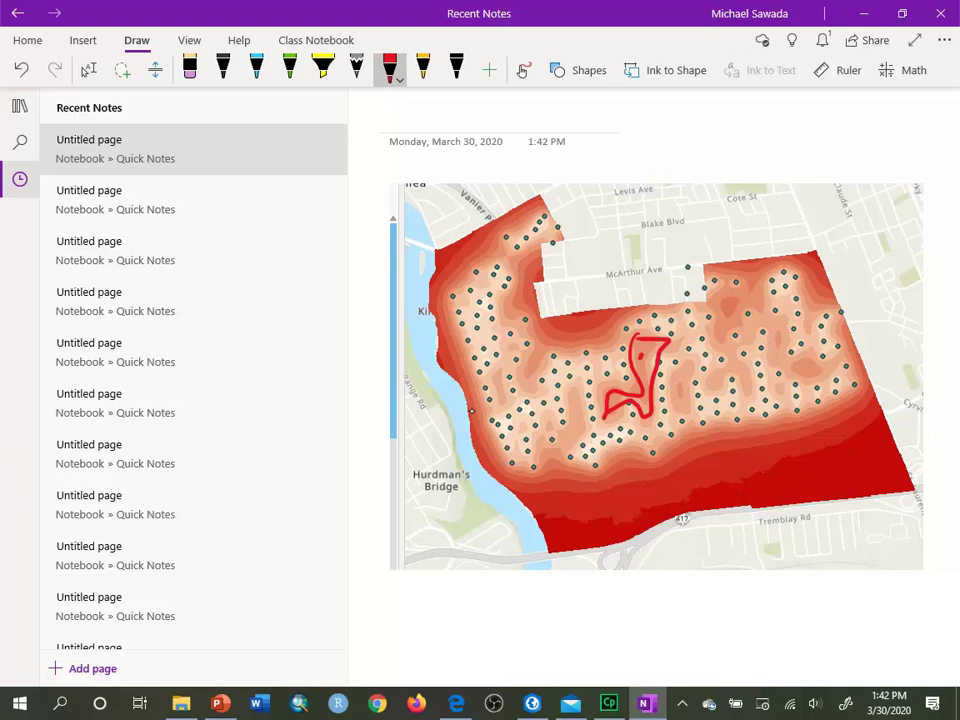
pyautogui.moveTo(530, 471); pyautogui.dragTo(606, 466)
# - Switch the pen to yellow and draw a line along the southern band with downward arrows
pyautogui.click(390, 68)
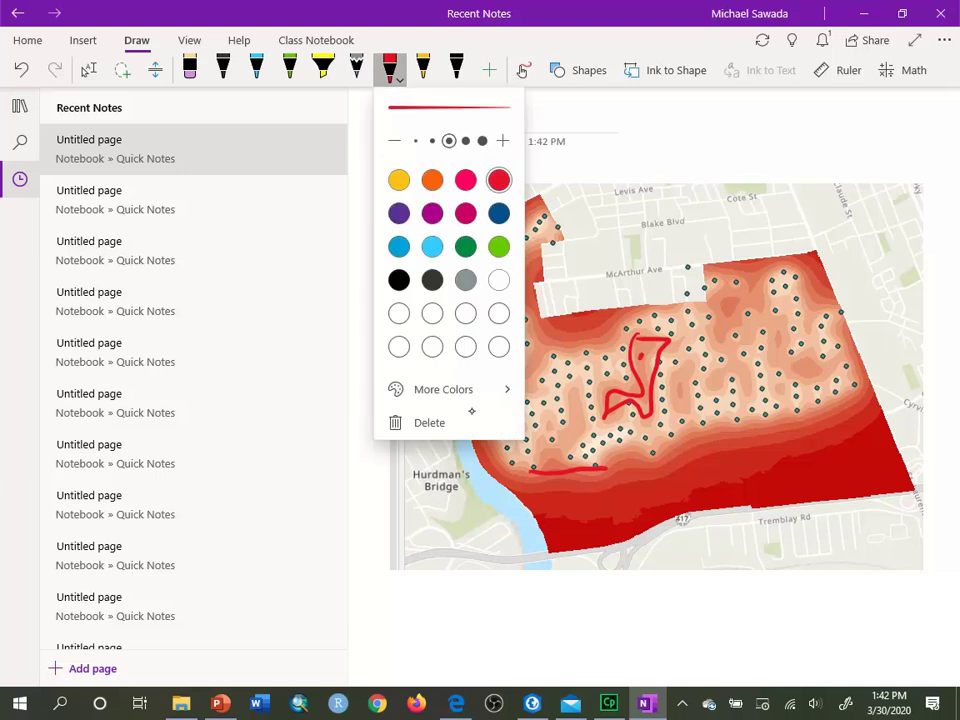
pyautogui.click(399, 180)
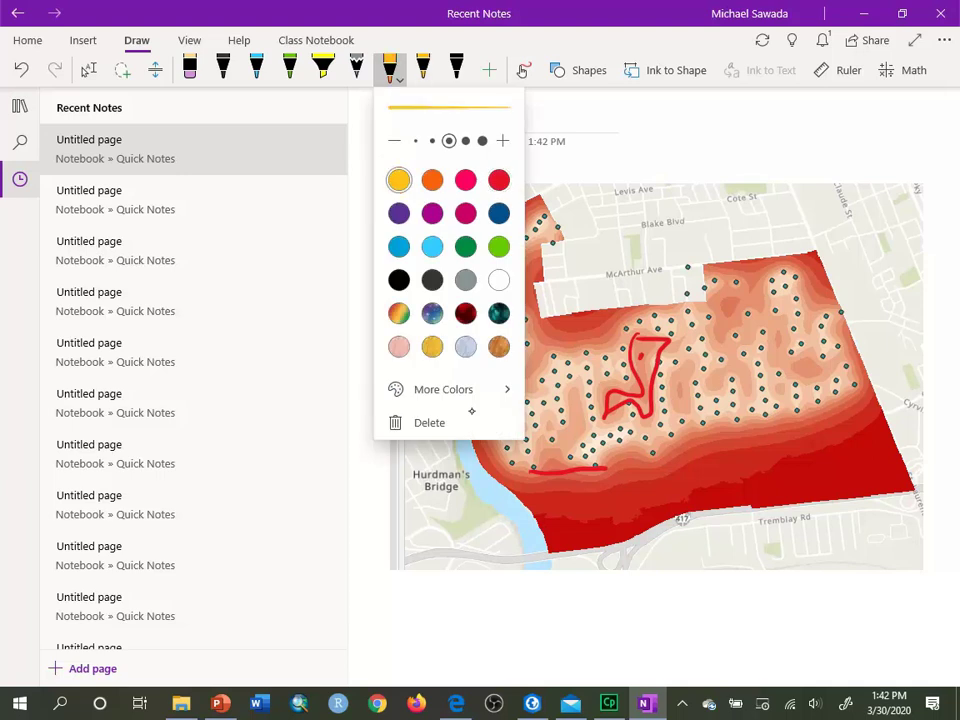
pyautogui.moveTo(527, 471)
pyautogui.mouseDown()
pyautogui.moveTo(606, 467)
pyautogui.moveTo(615, 455)
pyautogui.moveTo(638, 459)
pyautogui.moveTo(866, 389)
pyautogui.mouseUp()
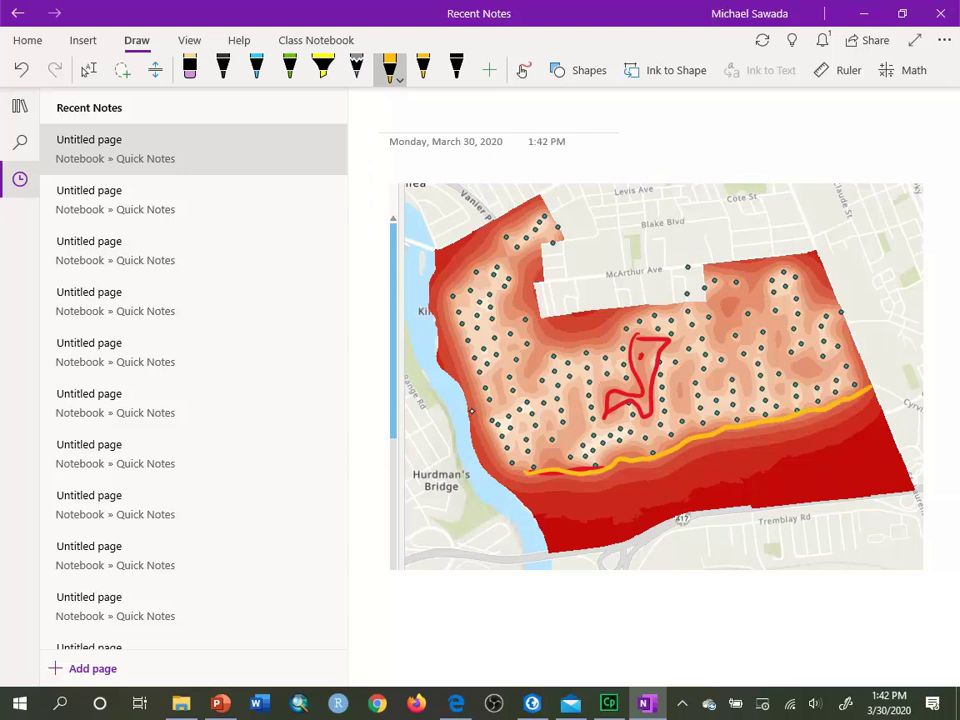
pyautogui.moveTo(599, 473); pyautogui.dragTo(609, 538)
pyautogui.moveTo(654, 458)
pyautogui.mouseDown()
pyautogui.moveTo(659, 486)
pyautogui.moveTo(692, 480)
pyautogui.moveTo(680, 494)
pyautogui.mouseUp()
# - Handwrite 'SE' and 'extrapolation' beside the yellow arrows, then return to ArcGIS Pro
pyautogui.moveTo(716, 466)
pyautogui.mouseDown()
pyautogui.moveTo(716, 497)
pyautogui.moveTo(738, 465)
pyautogui.mouseUp()
pyautogui.moveTo(716, 496)
pyautogui.mouseDown()
pyautogui.moveTo(740, 471)
pyautogui.moveTo(744, 501)
pyautogui.moveTo(759, 461)
pyautogui.moveTo(776, 475)
pyautogui.moveTo(736, 541)
pyautogui.mouseUp()
pyautogui.moveTo(648, 575)
pyautogui.mouseDown()
pyautogui.moveTo(664, 592)
pyautogui.moveTo(695, 590)
pyautogui.mouseUp()
pyautogui.moveTo(695, 560); pyautogui.dragTo(672, 592)
pyautogui.moveTo(708, 540); pyautogui.dragTo(712, 580)
pyautogui.moveTo(697, 560)
pyautogui.mouseDown()
pyautogui.moveTo(725, 576)
pyautogui.moveTo(733, 554)
pyautogui.moveTo(765, 562)
pyautogui.moveTo(778, 554)
pyautogui.moveTo(770, 592)
pyautogui.mouseUp()
pyautogui.moveTo(797, 538); pyautogui.dragTo(793, 540)
pyautogui.moveTo(808, 488)
pyautogui.mouseDown()
pyautogui.moveTo(815, 530)
pyautogui.moveTo(860, 508)
pyautogui.mouseUp()
pyautogui.moveTo(848, 492)
pyautogui.mouseDown()
pyautogui.moveTo(868, 486)
pyautogui.moveTo(879, 498)
pyautogui.mouseUp()
pyautogui.moveTo(886, 478)
pyautogui.mouseDown()
pyautogui.moveTo(893, 490)
pyautogui.moveTo(916, 455)
pyautogui.mouseUp()
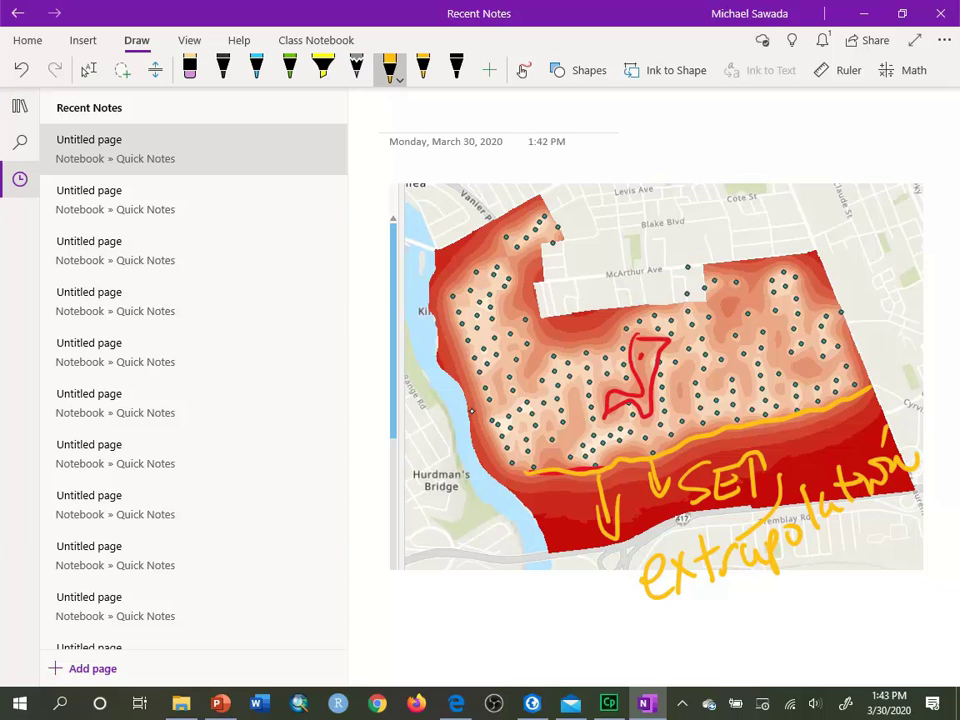
pyautogui.hotkey('alt', 'Tab')
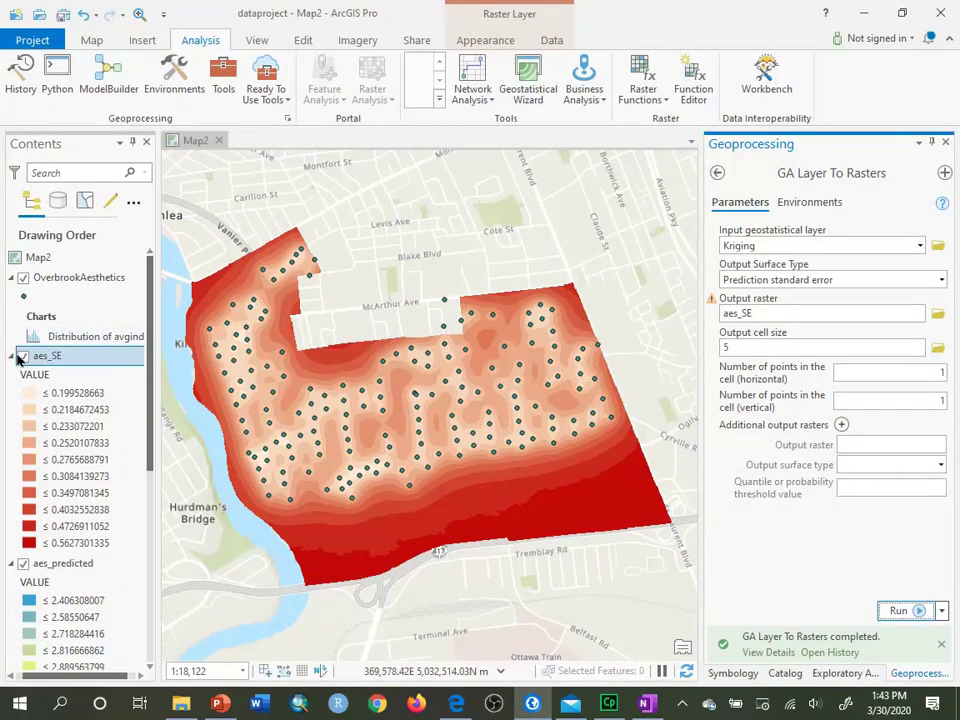
# - Uncheck aes_SE in Contents to reveal the aes_predicted surface
pyautogui.click(23, 357)
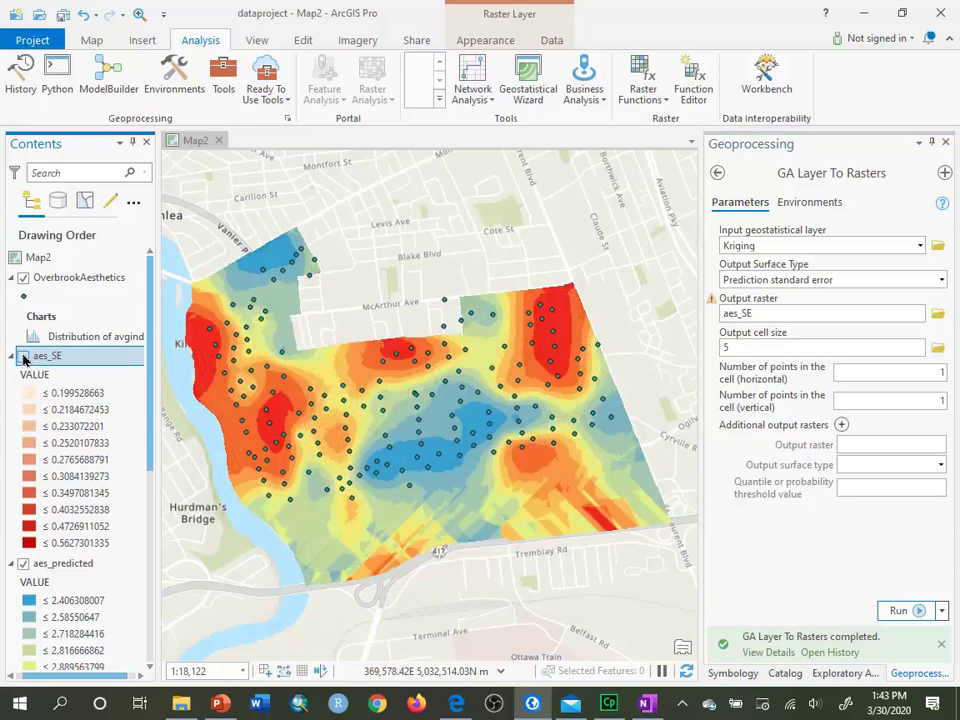